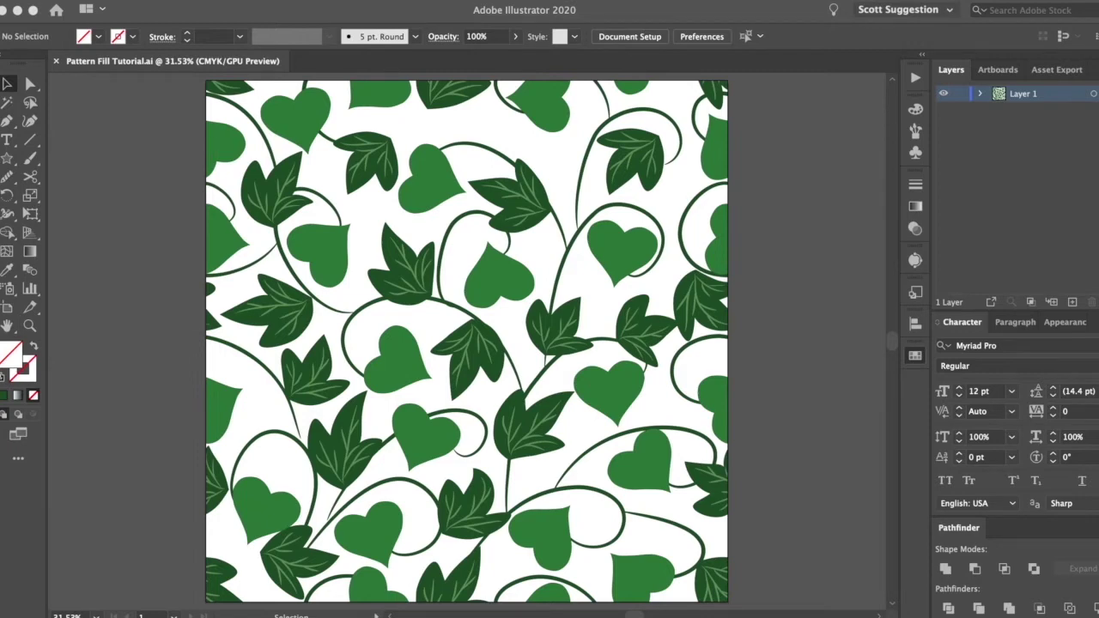
Step: Select the leaf-and-heart artwork group on the artboard and make a new pattern from it
{"action": "left_click", "coordinate": [430, 456]}
{"action": "left_click", "coordinate": [419, 442]}
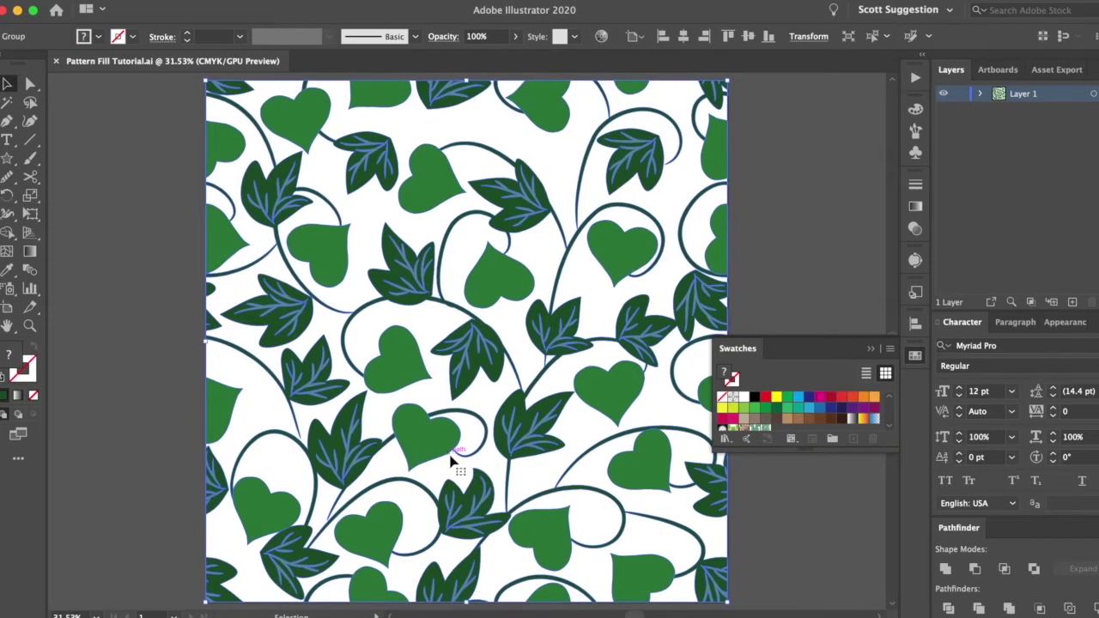
{"action": "right_click", "coordinate": [412, 417]}
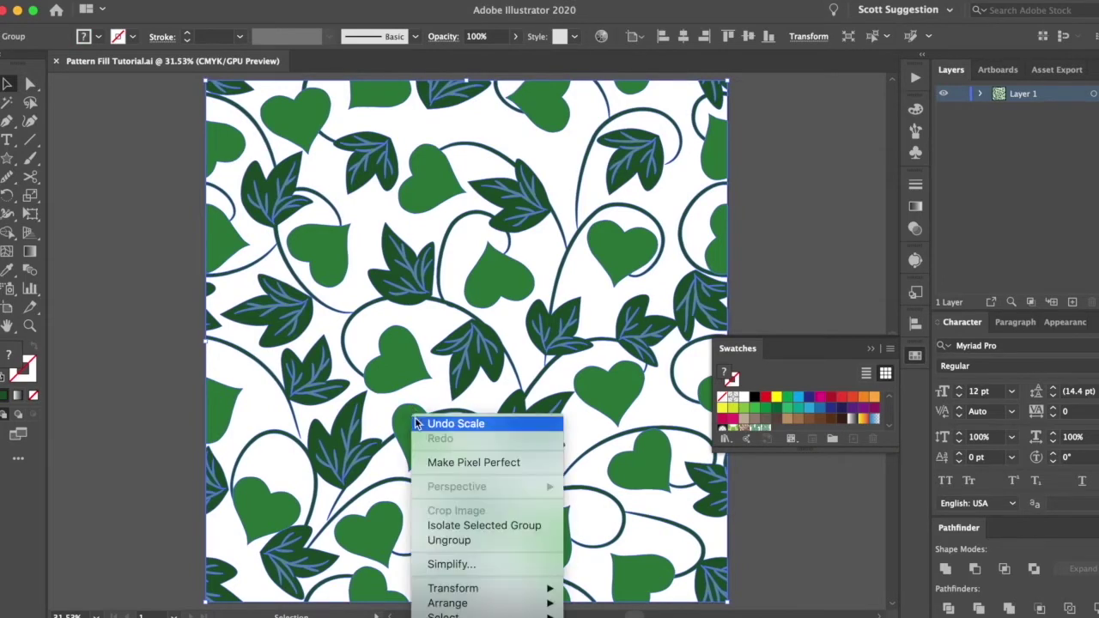
{"action": "left_click", "coordinate": [324, 157]}
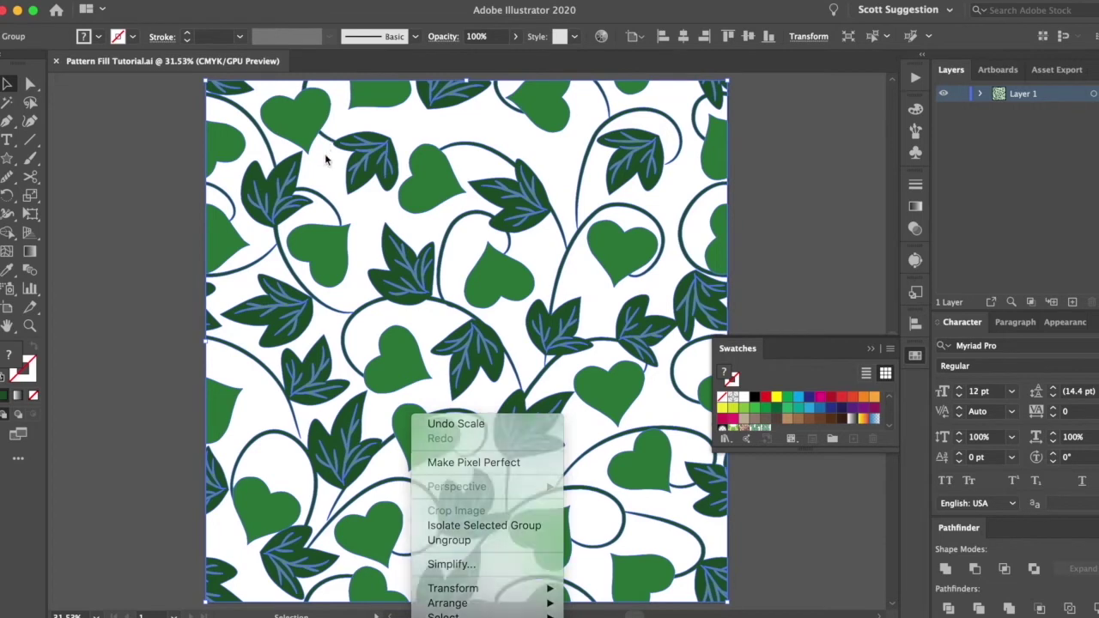
{"action": "left_click", "coordinate": [183, 2]}
{"action": "left_click", "coordinate": [869, 349]}
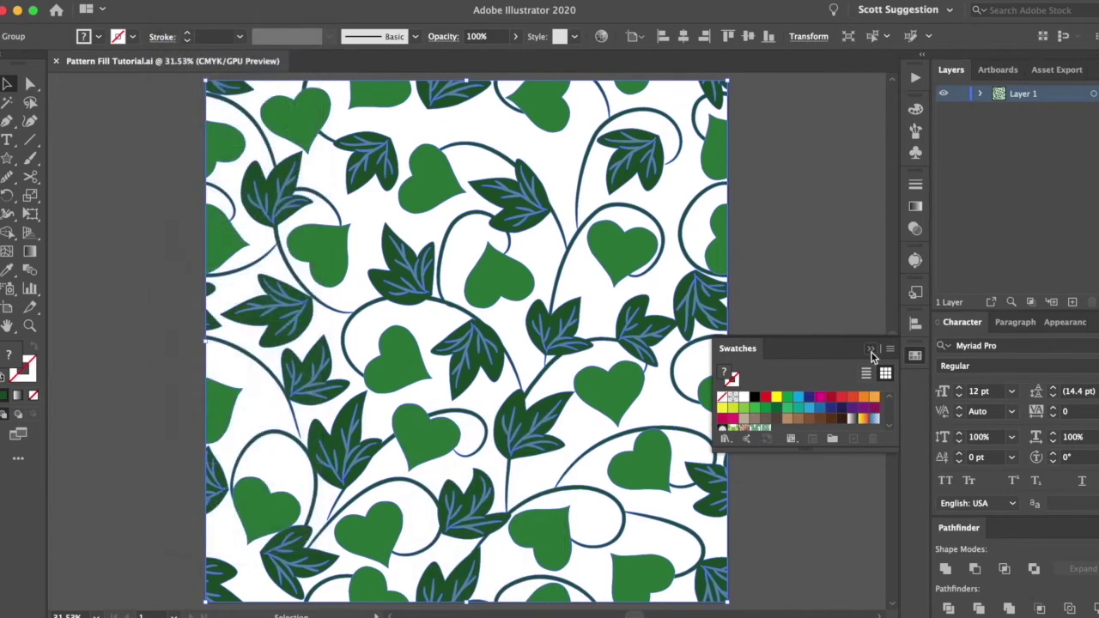
{"action": "left_click", "coordinate": [870, 350]}
{"action": "left_click", "coordinate": [176, 2]}
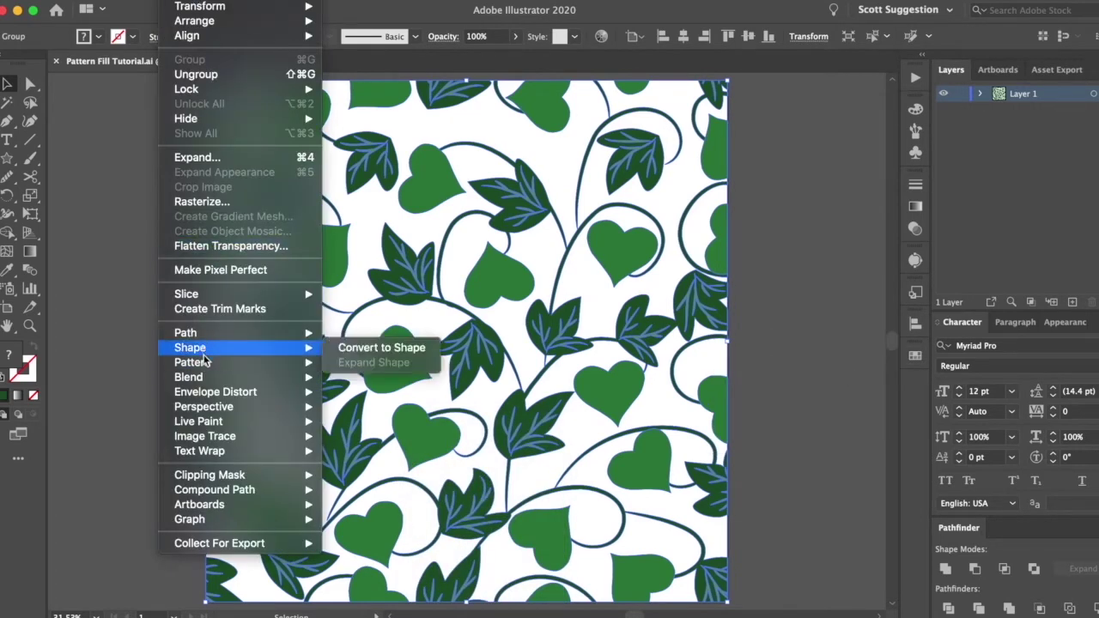
{"action": "mouse_move", "coordinate": [192, 363]}
{"action": "left_click", "coordinate": [352, 364]}
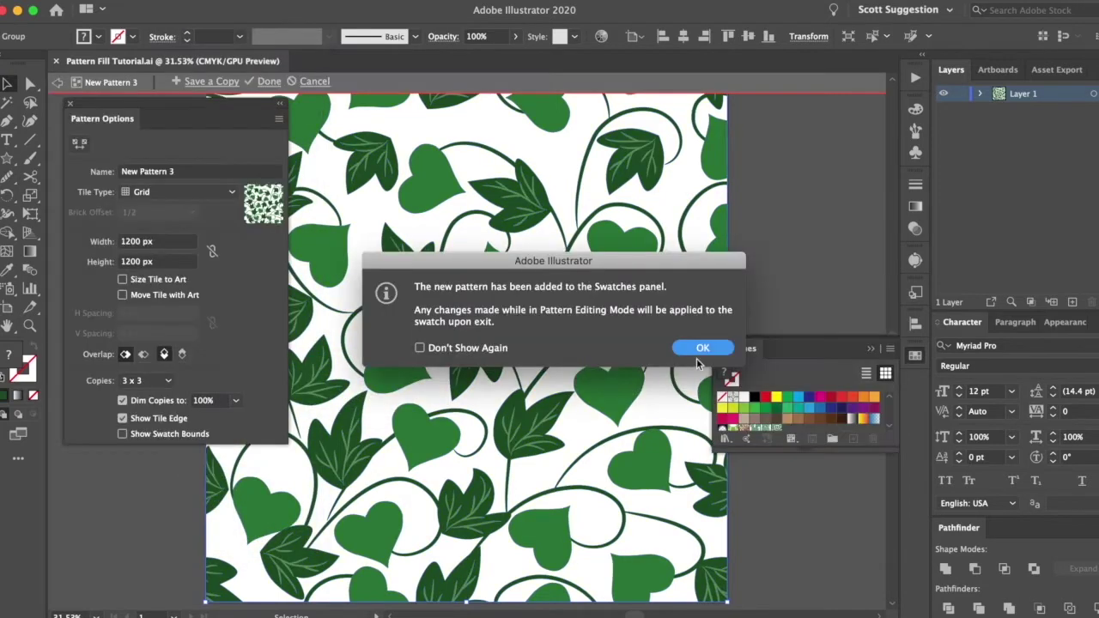
{"action": "left_click", "coordinate": [702, 348]}
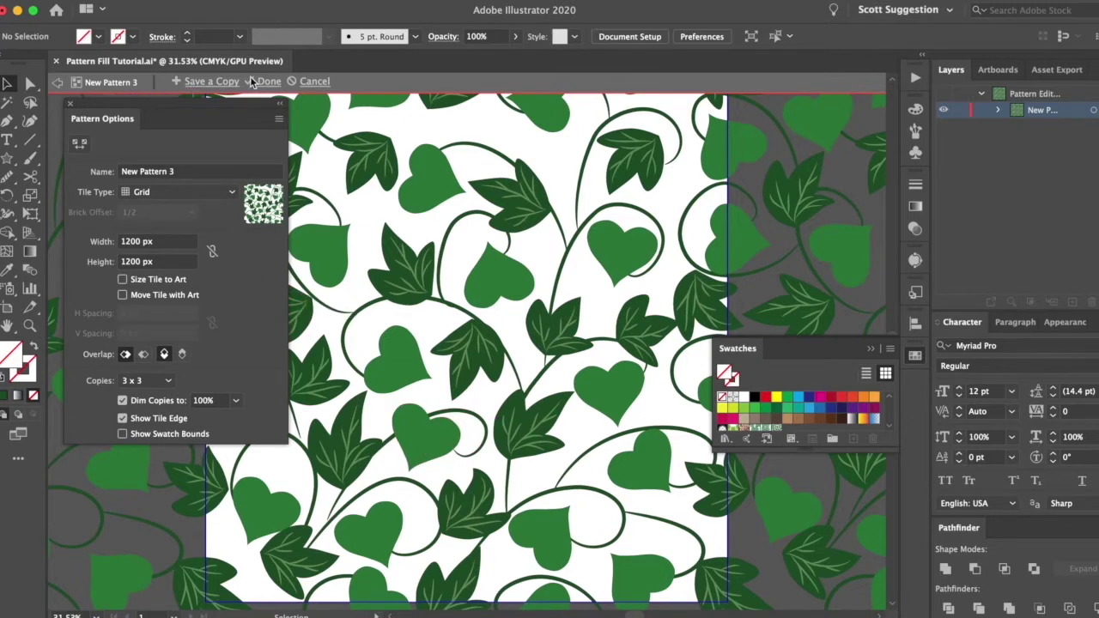
Step: Name the pattern Leaf Pattern and finish pattern editing without saving a copy
{"action": "left_click", "coordinate": [172, 171]}
{"action": "type", "text": "Leaf"}
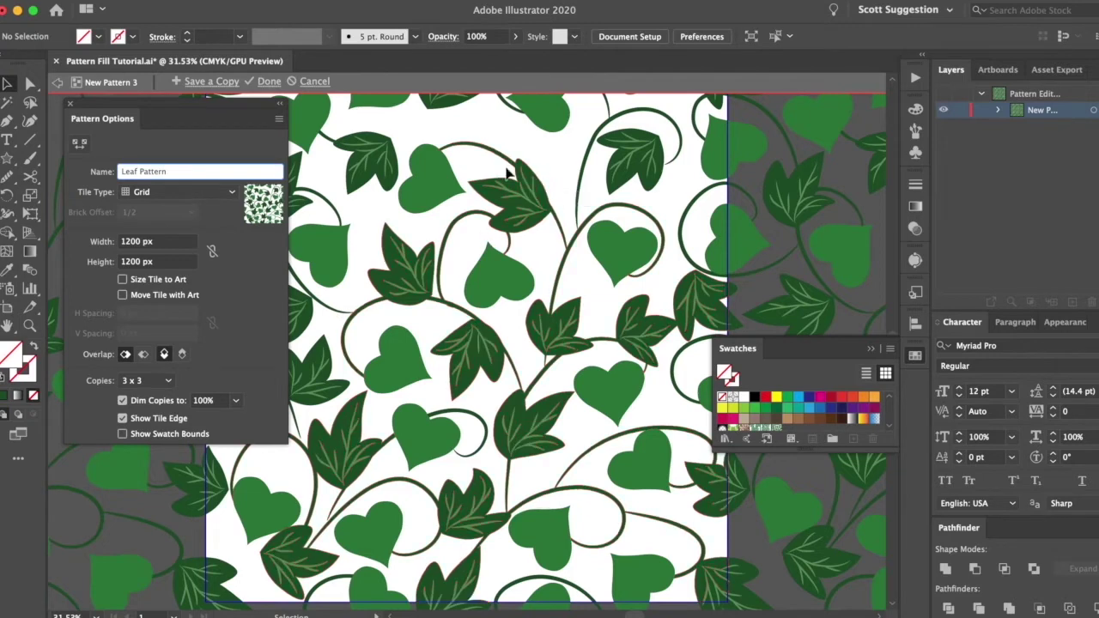
{"action": "left_click", "coordinate": [211, 80]}
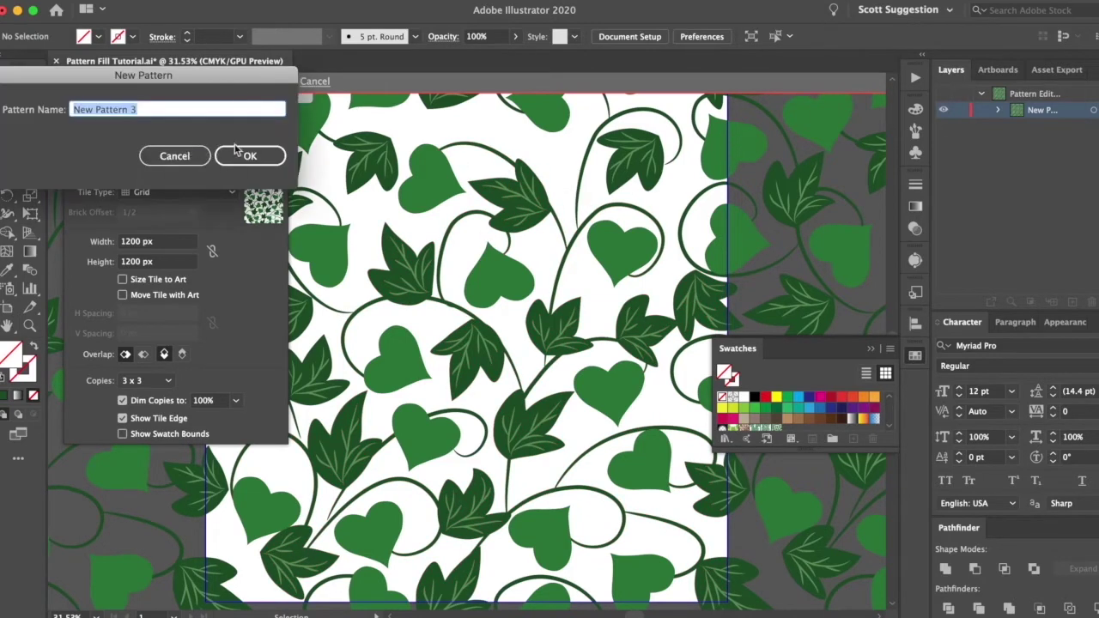
{"action": "left_click", "coordinate": [174, 156]}
{"action": "left_click", "coordinate": [258, 81]}
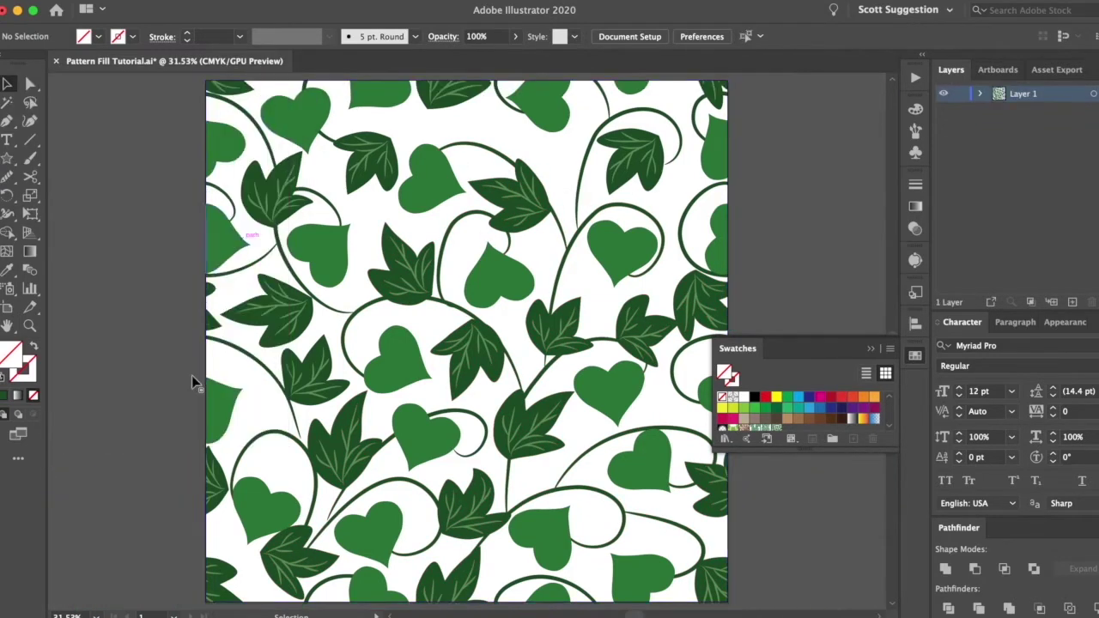
Step: Shrink the original leaf artwork to about half its size and move it off the artboard, leaving the artboard empty
{"action": "key", "text": "super+a"}
{"action": "key", "text": "z"}
{"action": "left_click_drag", "start_coordinate": [352, 134], "coordinate": [212, 182]}
{"action": "left_click_drag", "start_coordinate": [328, 205], "coordinate": [404, 442]}
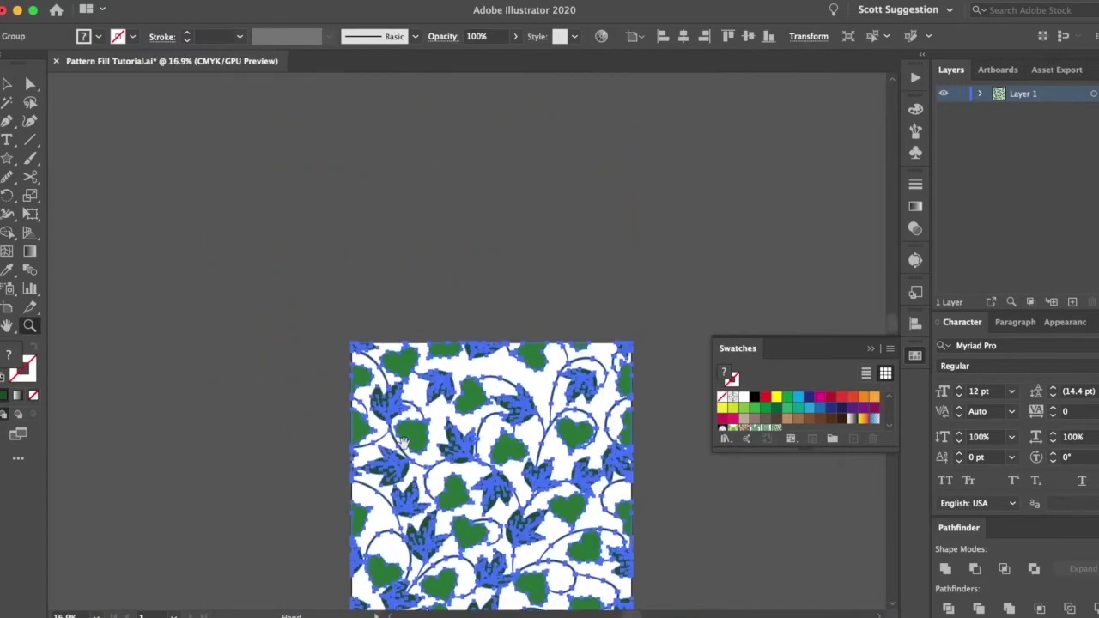
{"action": "key", "text": "v"}
{"action": "left_click_drag", "start_coordinate": [633, 343], "coordinate": [559, 416]}
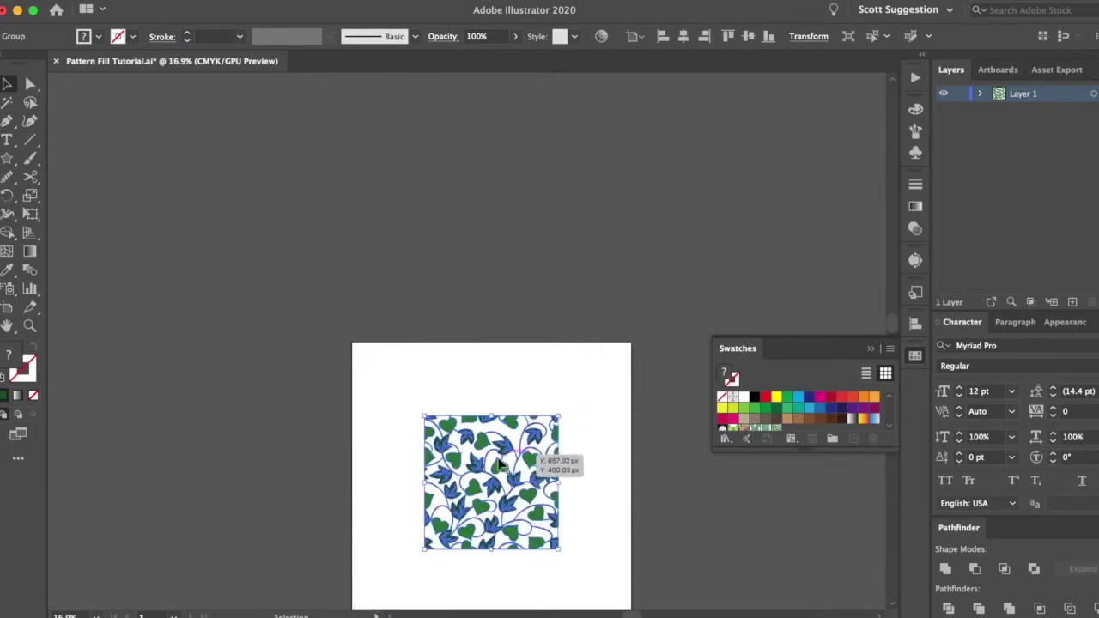
{"action": "left_click_drag", "start_coordinate": [507, 468], "coordinate": [216, 174]}
{"action": "left_click", "coordinate": [430, 466]}
{"action": "key", "text": "super+0"}
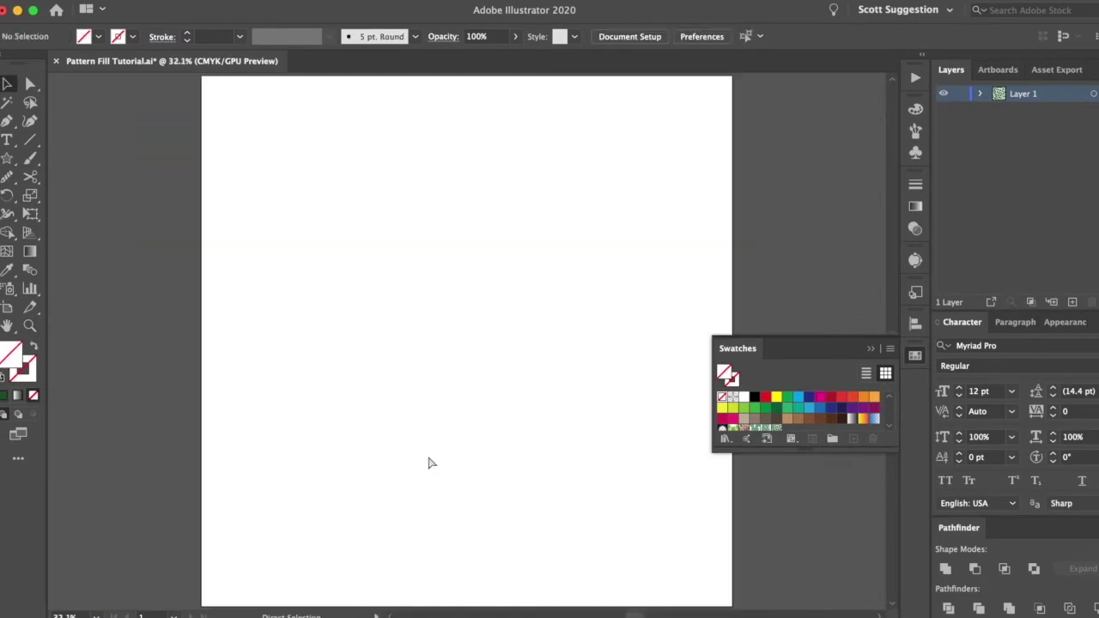
Step: Draw a rectangle covering the whole artboard and fill it with the new leaf pattern swatch
{"action": "key", "text": "m"}
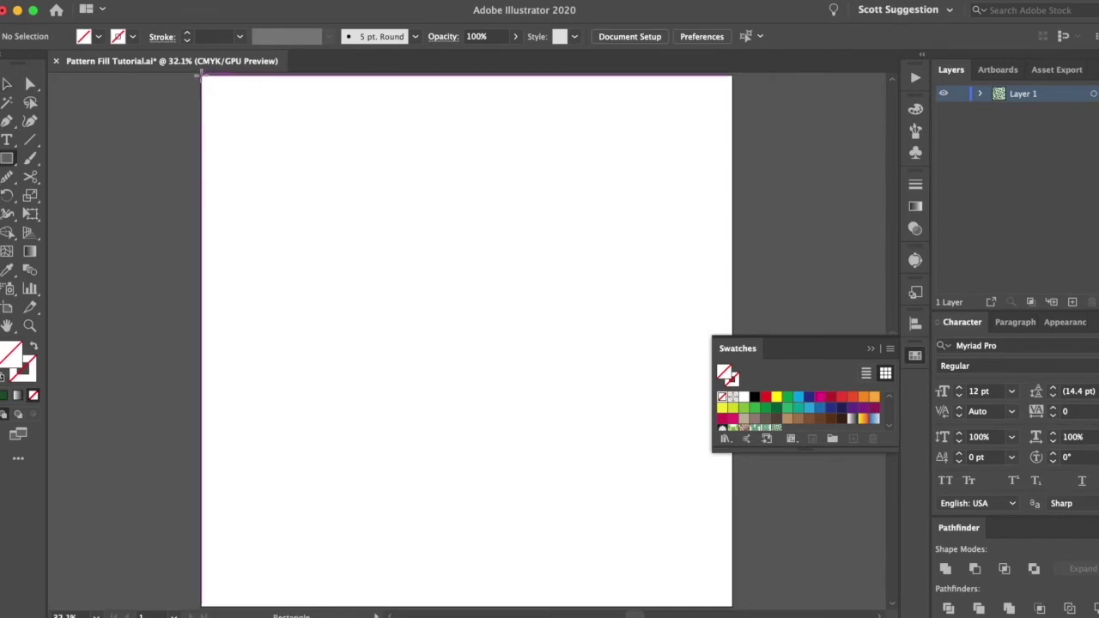
{"action": "left_click_drag", "start_coordinate": [203, 76], "coordinate": [731, 606]}
{"action": "scroll", "coordinate": [791, 431], "scroll_direction": "down", "scroll_amount": 3}
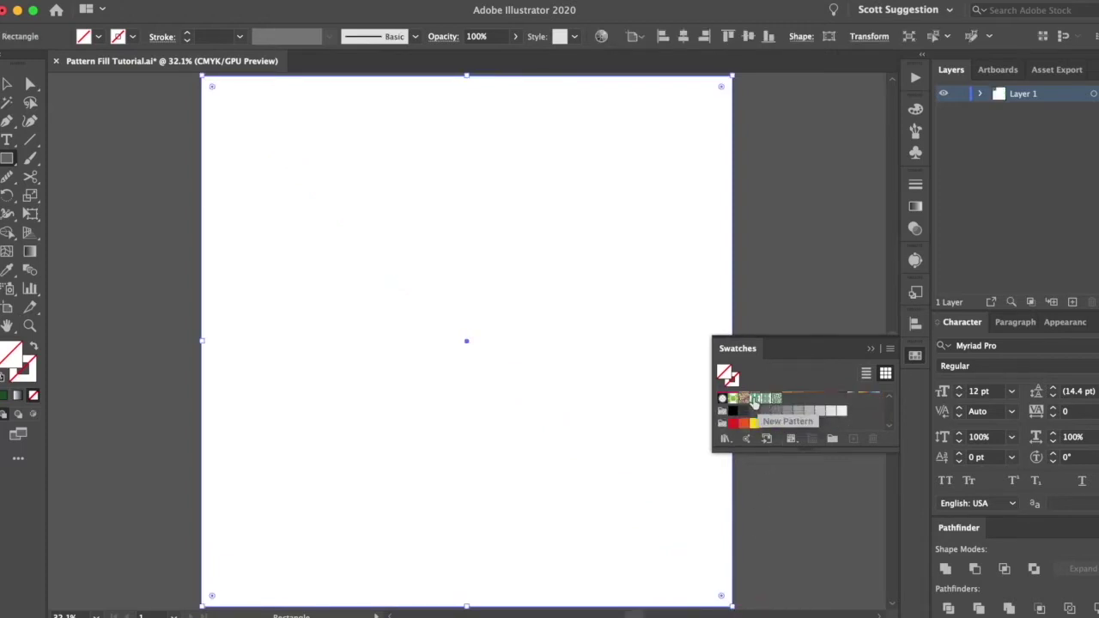
{"action": "left_click", "coordinate": [777, 400]}
{"action": "key", "text": "v"}
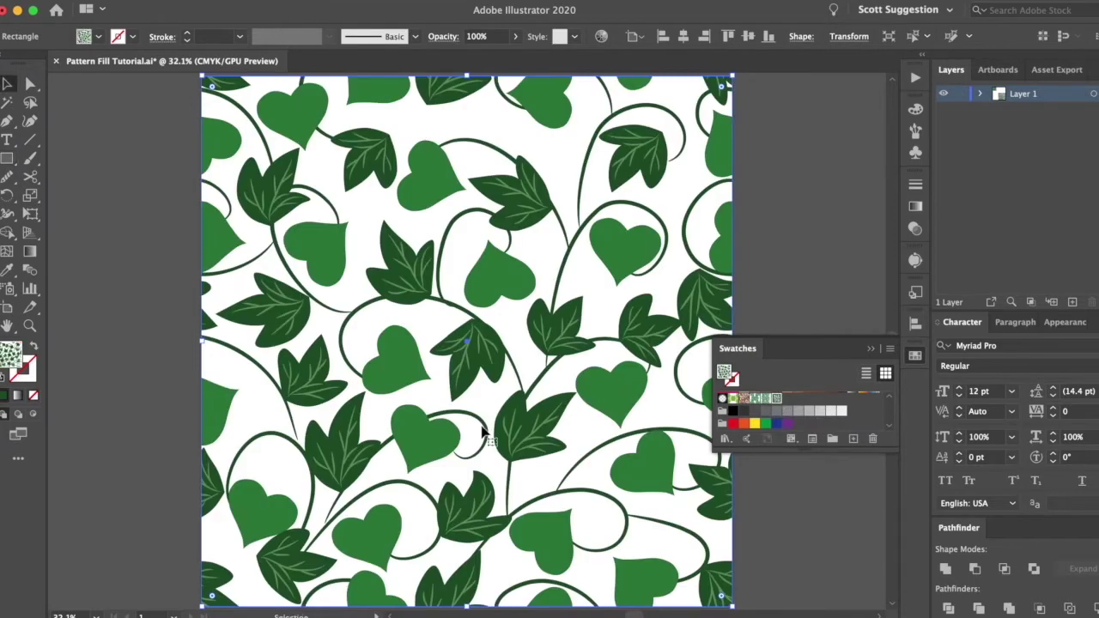
Step: Start a Scale transform on the rectangle with preview on and set the uniform scale to 80%
{"action": "key", "text": "s"}
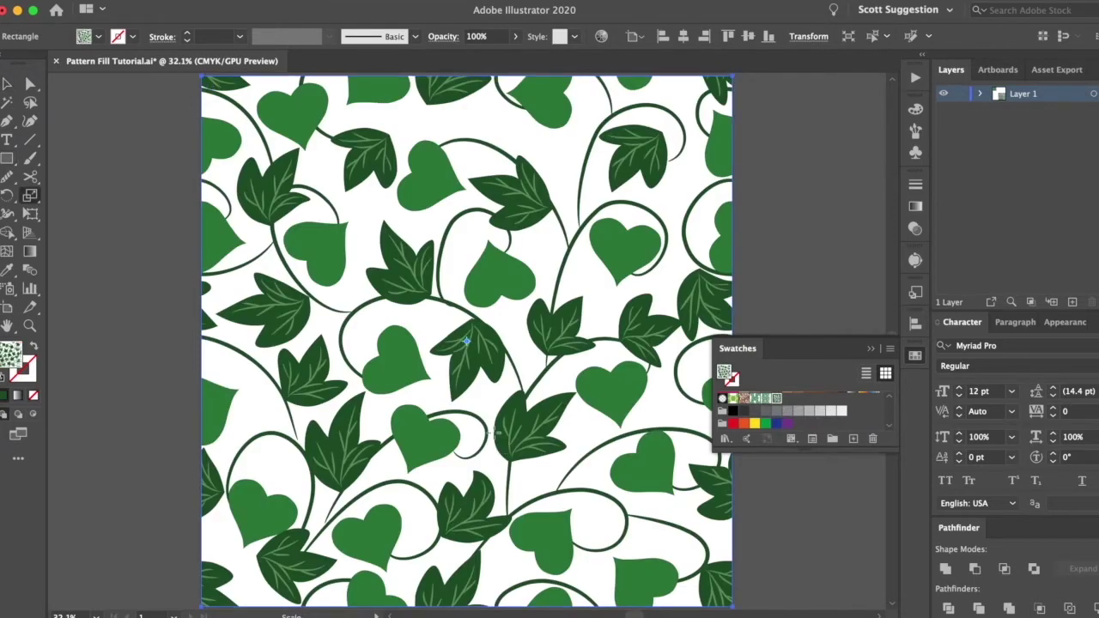
{"action": "right_click", "coordinate": [466, 342]}
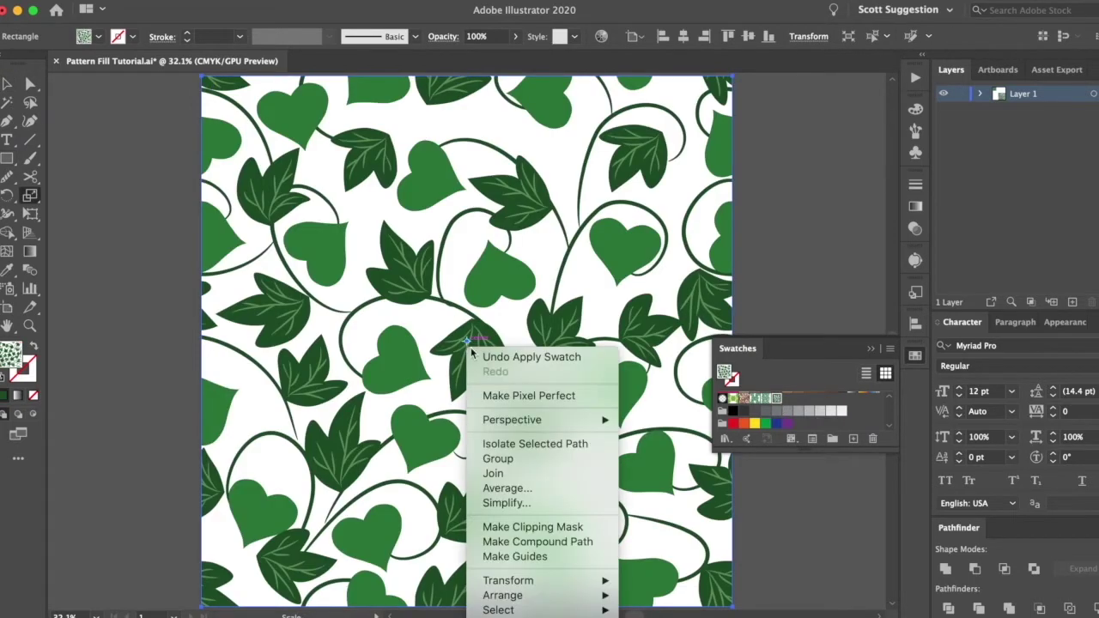
{"action": "mouse_move", "coordinate": [522, 582]}
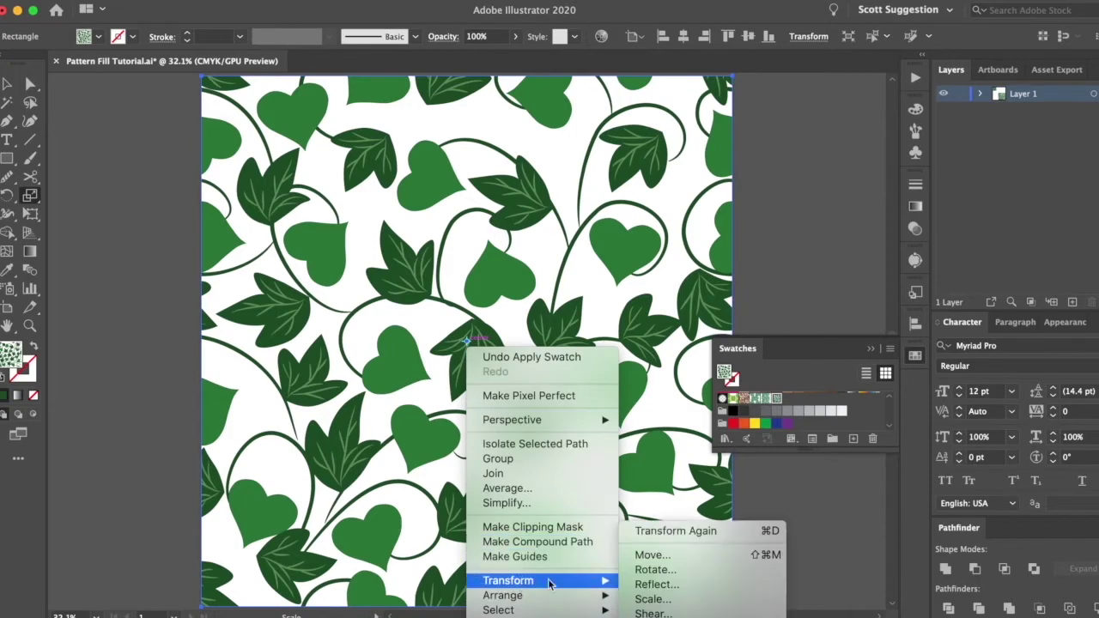
{"action": "left_click", "coordinate": [685, 601]}
{"action": "left_click_drag", "start_coordinate": [159, 86], "coordinate": [893, 249]}
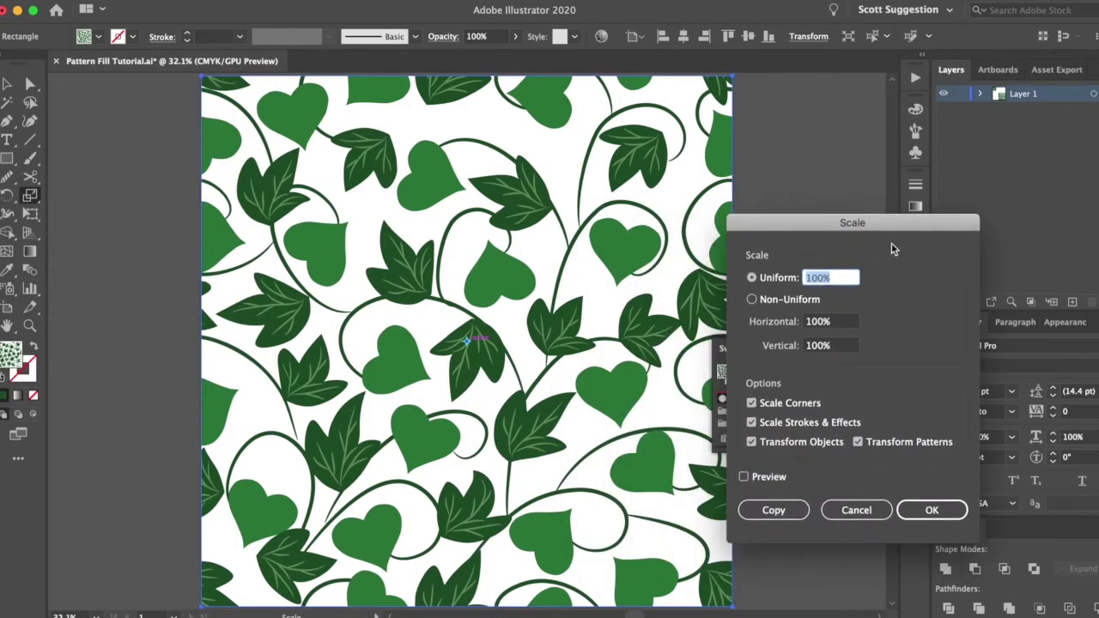
{"action": "left_click", "coordinate": [745, 478]}
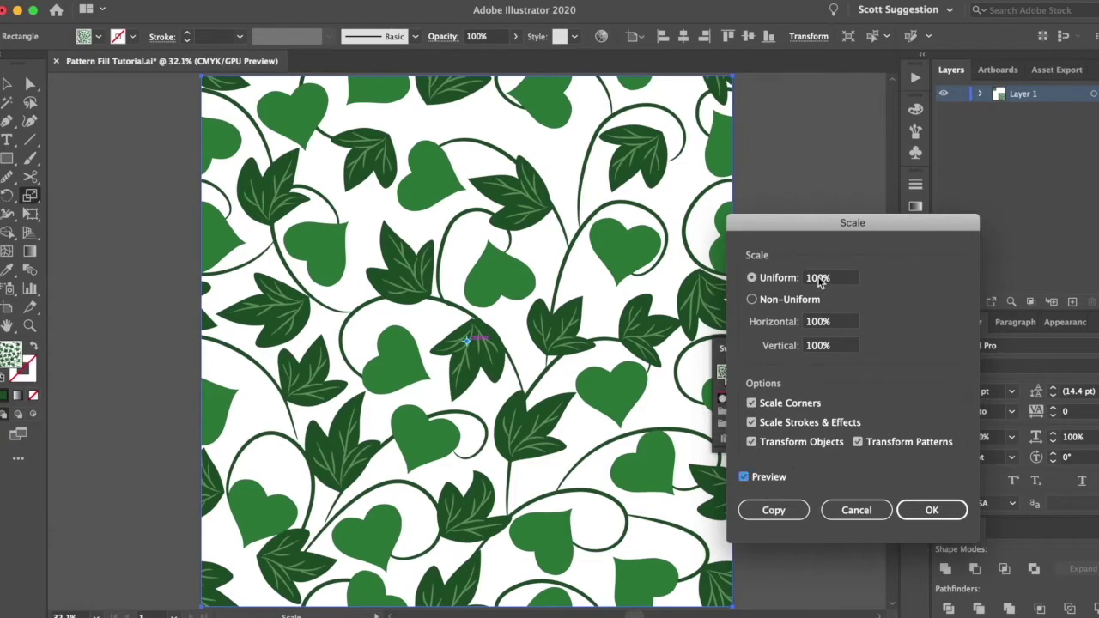
{"action": "double_click", "coordinate": [818, 279]}
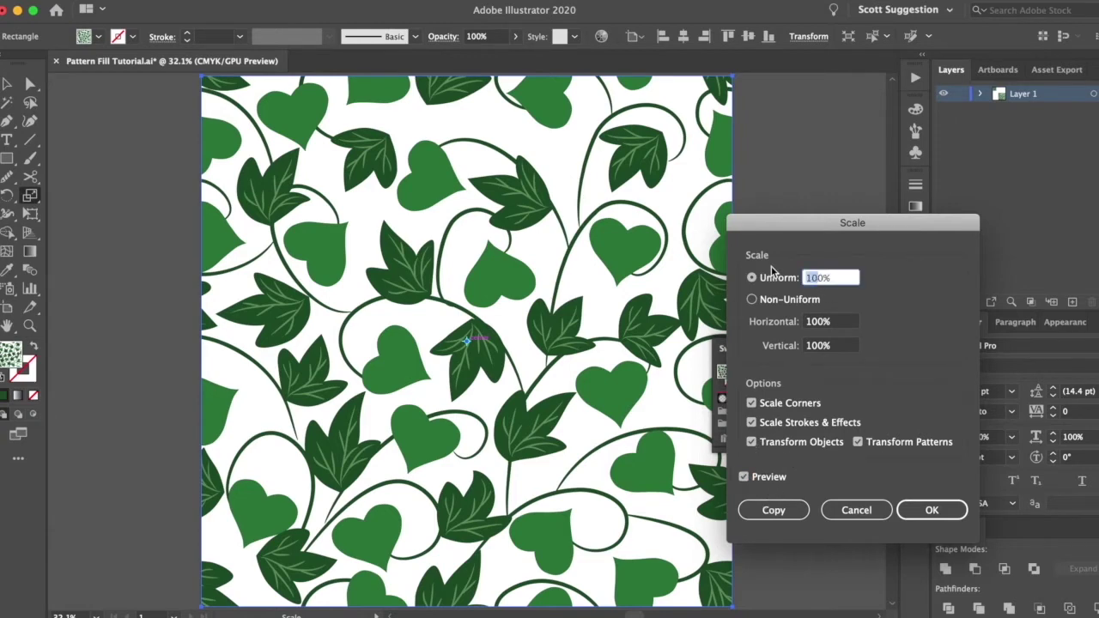
{"action": "type", "text": "80"}
{"action": "left_click", "coordinate": [771, 273]}
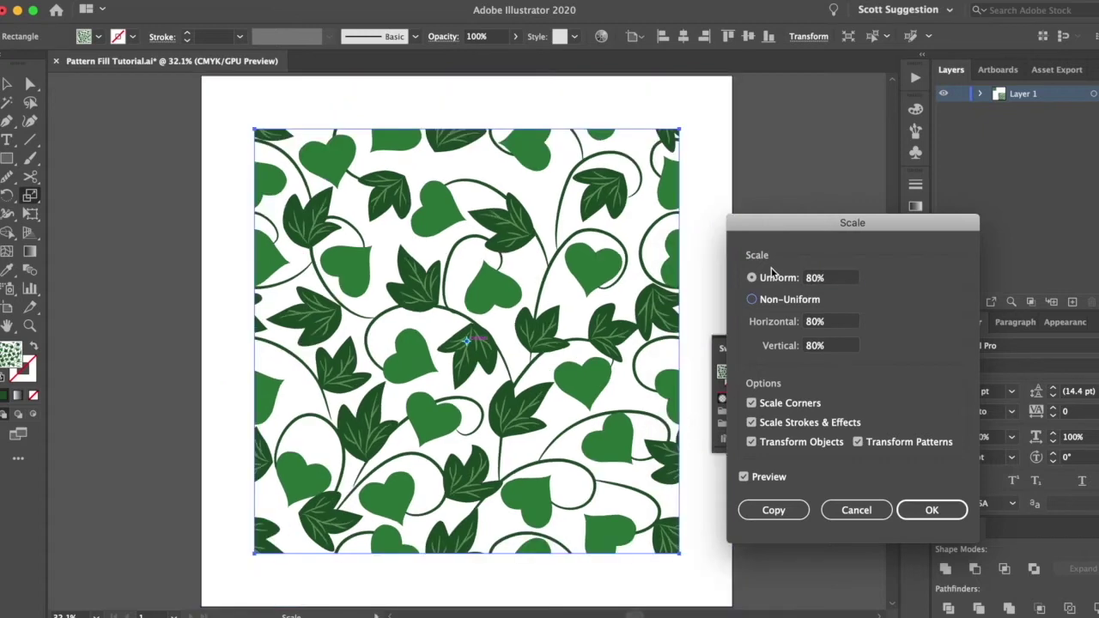
Step: Disable Transform Objects and keep Transform Patterns enabled so that only the pattern fill scales
{"action": "left_click", "coordinate": [752, 443]}
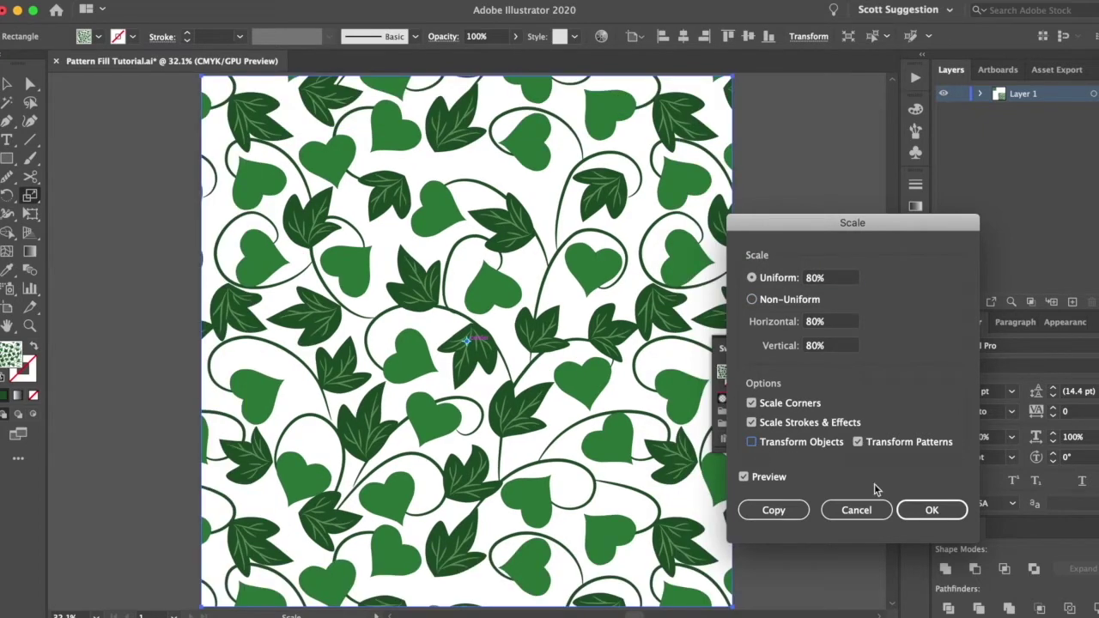
{"action": "left_click", "coordinate": [936, 515]}
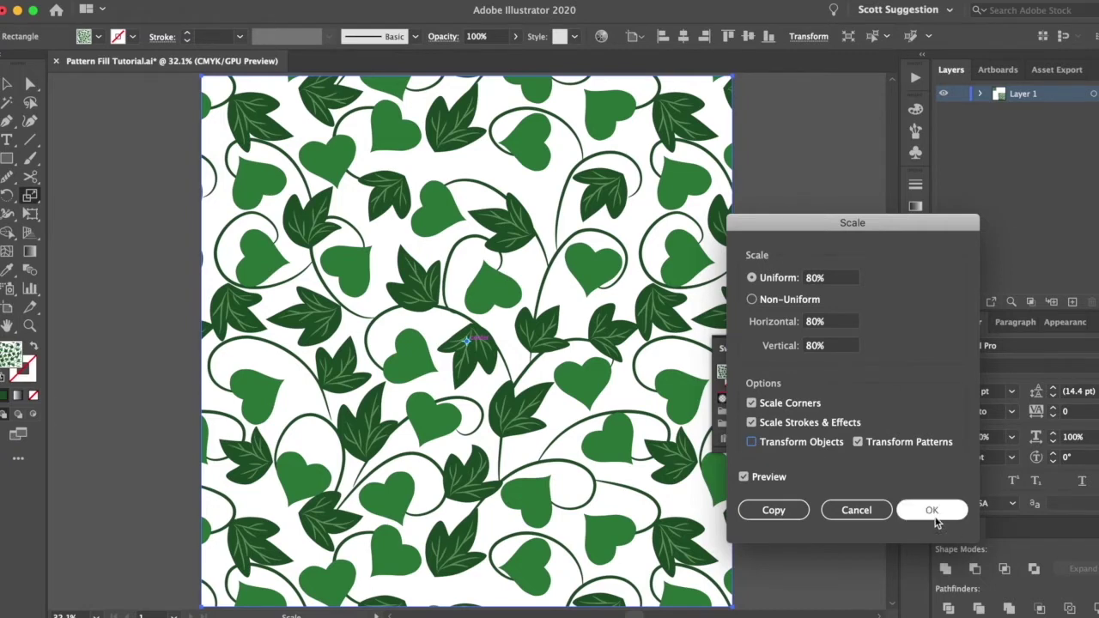
{"action": "left_click", "coordinate": [865, 445]}
{"action": "left_click", "coordinate": [865, 445]}
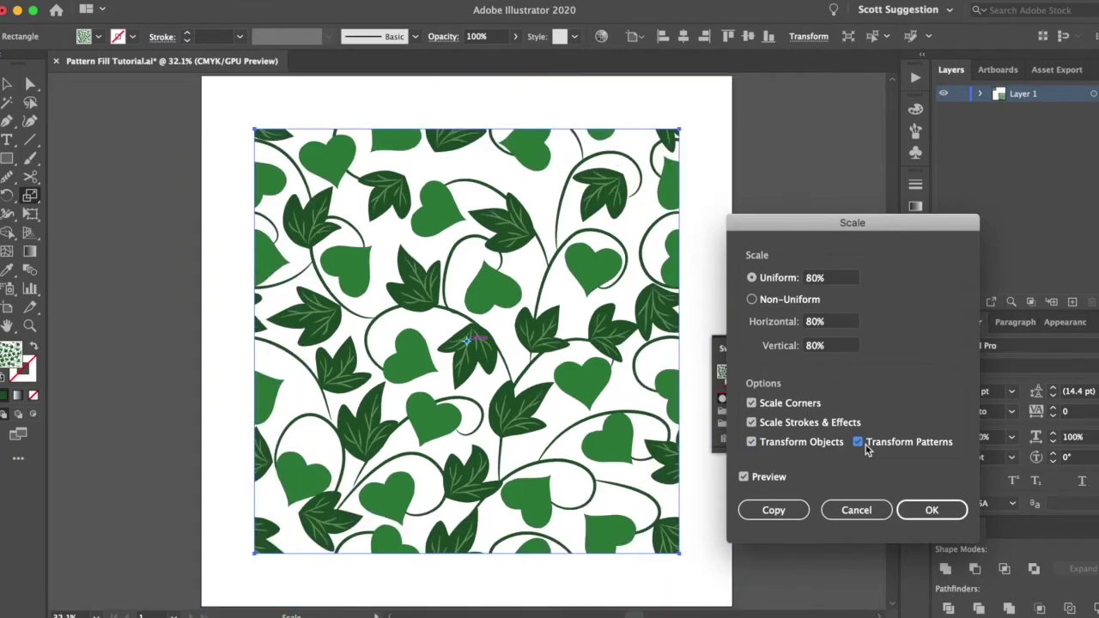
{"action": "left_click", "coordinate": [799, 442]}
Step: Set the uniform scale to 50% and apply it to the rectangle's pattern fill
{"action": "left_click", "coordinate": [811, 282]}
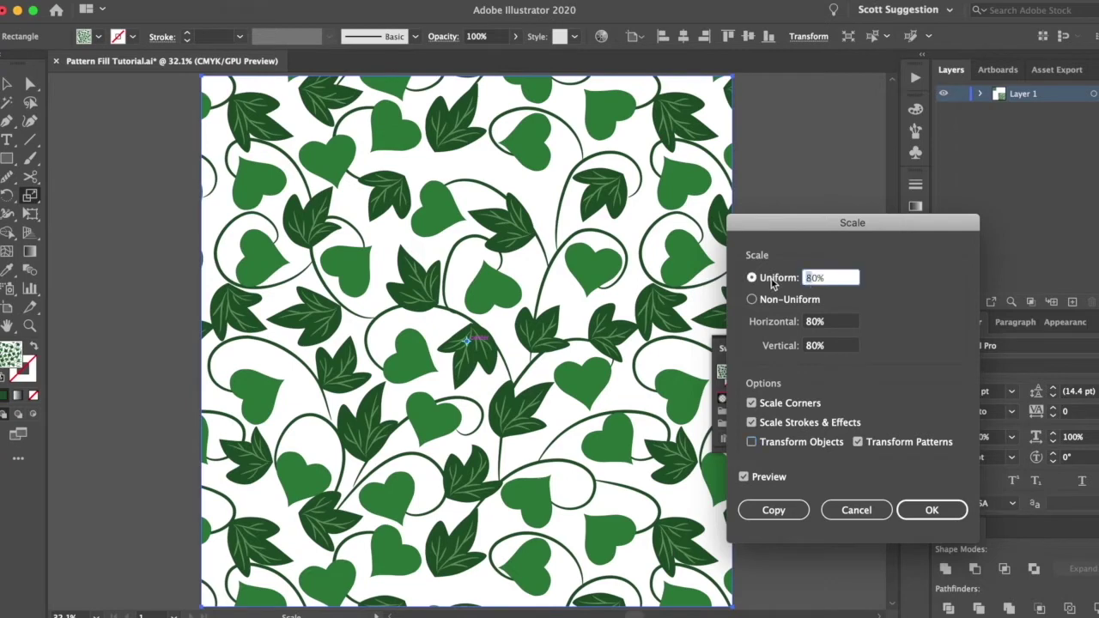
{"action": "type", "text": "50"}
{"action": "key", "text": "Tab"}
{"action": "left_click", "coordinate": [927, 510]}
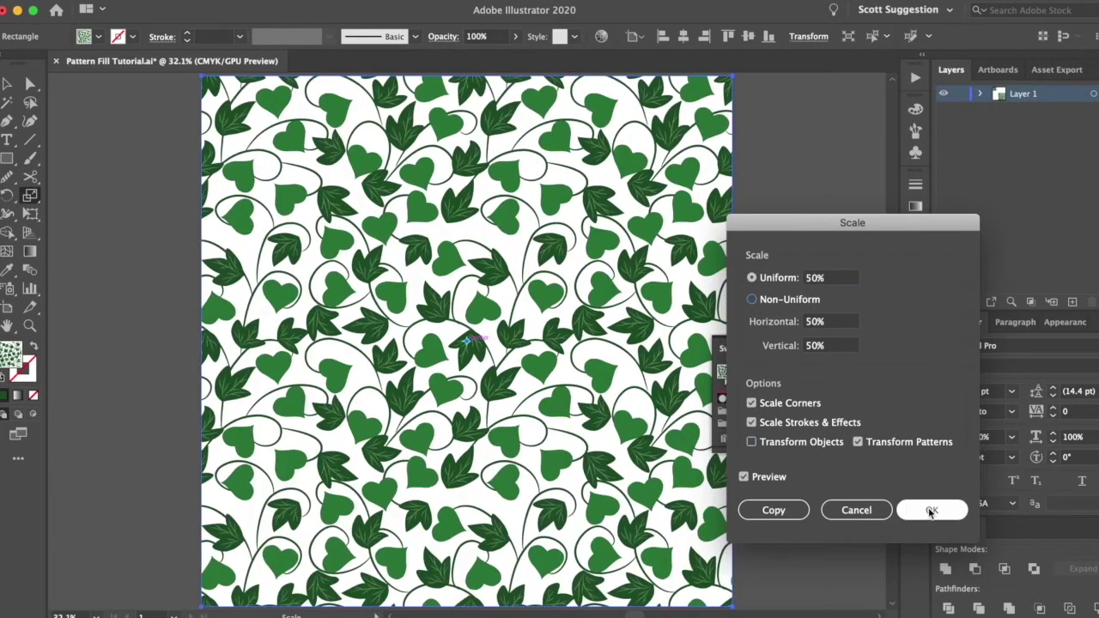
{"action": "key", "text": "v"}
Step: Hide the swatches, select the pattern-filled rectangle again and open its fill swatch choices
{"action": "left_click", "coordinate": [871, 349]}
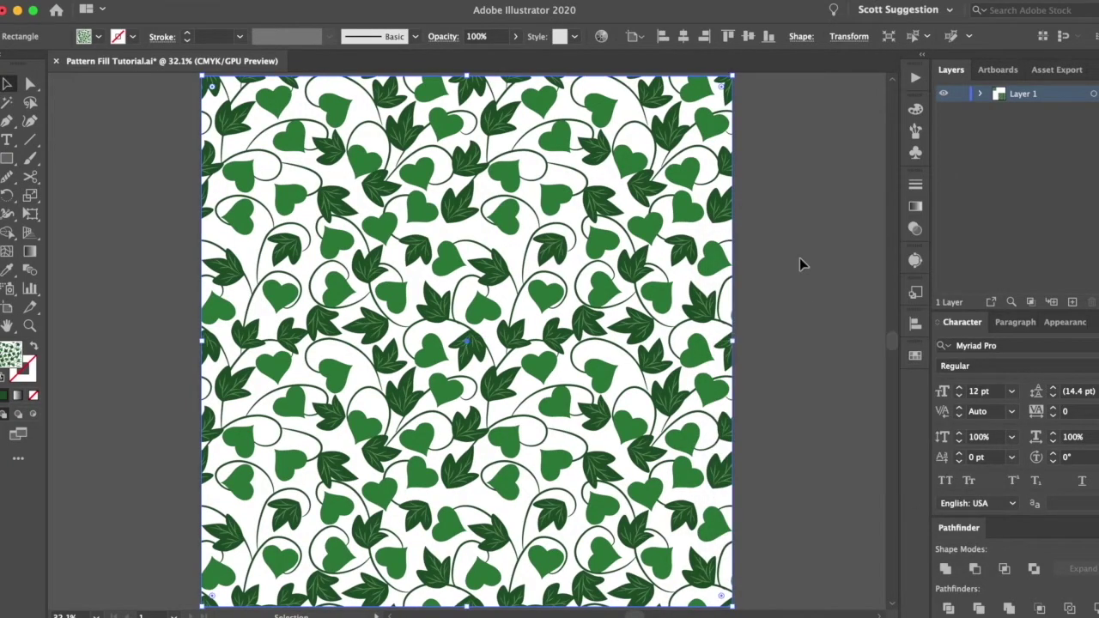
{"action": "left_click", "coordinate": [799, 262]}
{"action": "left_click", "coordinate": [352, 292]}
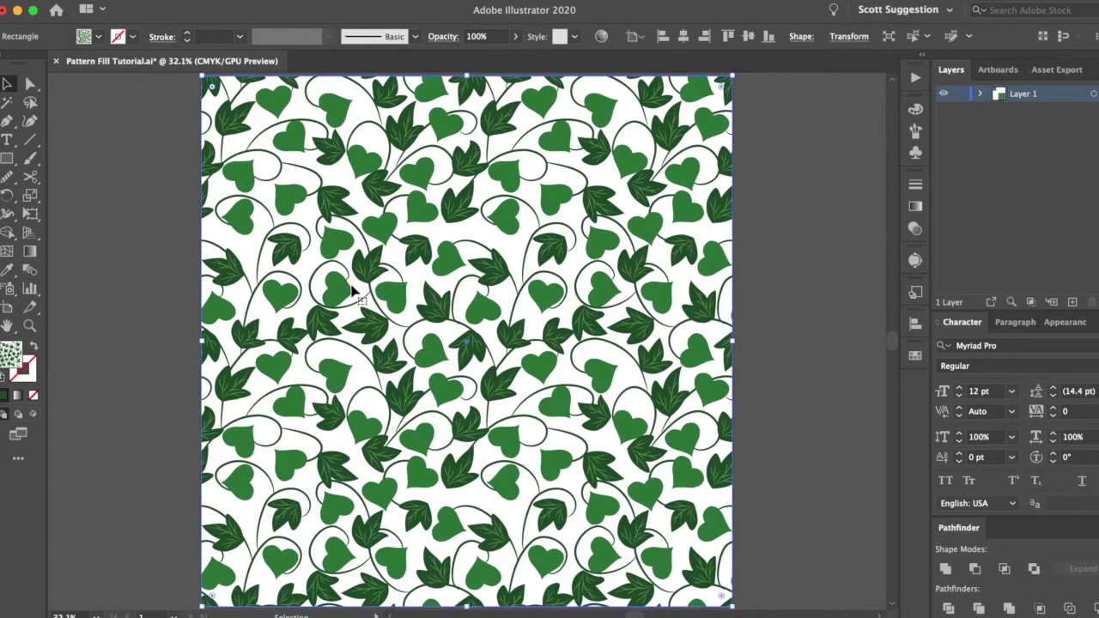
{"action": "left_click", "coordinate": [99, 37]}
{"action": "double_click", "coordinate": [87, 94]}
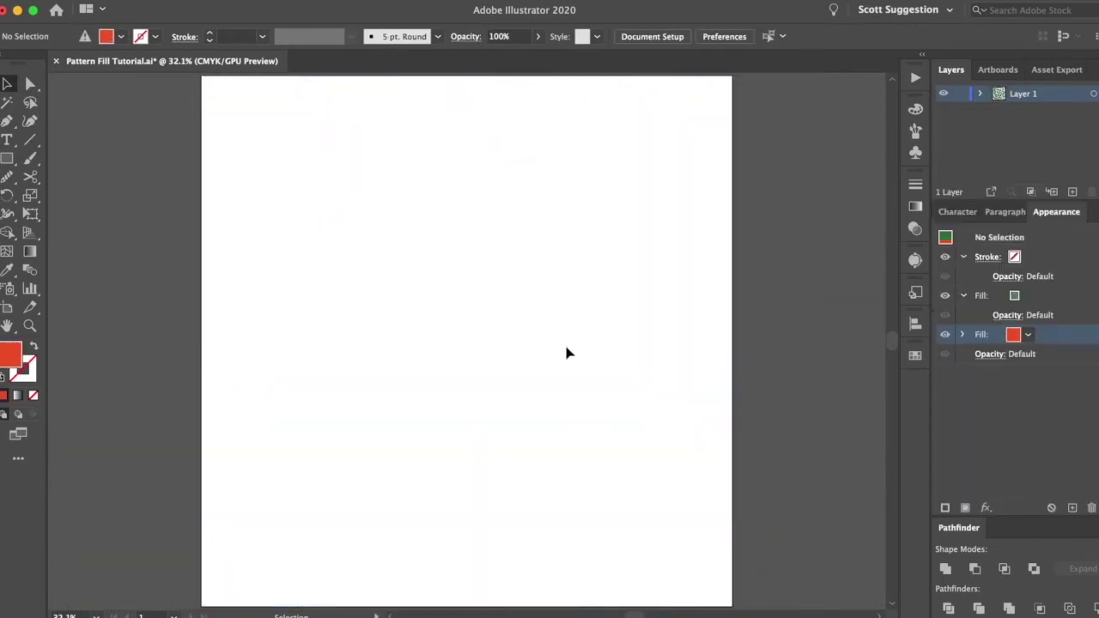
Step: Add the text "Hello" near the centre of the artboard and enlarge it to about 286 pt
{"action": "key", "text": "t"}
{"action": "left_click", "coordinate": [477, 329]}
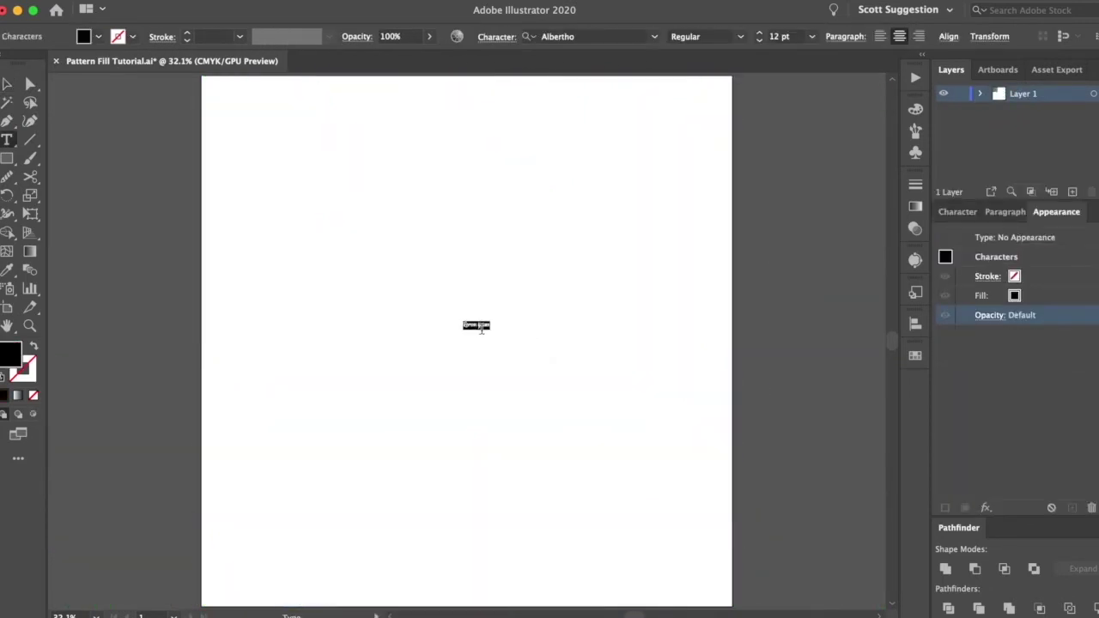
{"action": "type", "text": "Pa"}
{"action": "key", "text": "Escape"}
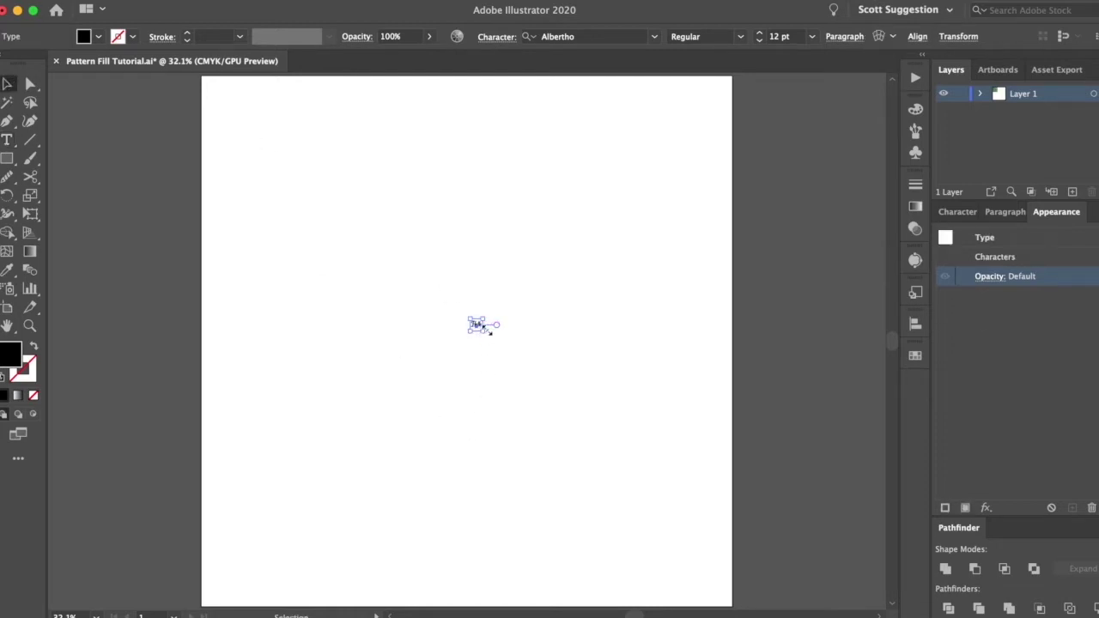
{"action": "left_click_drag", "start_coordinate": [489, 332], "coordinate": [751, 449]}
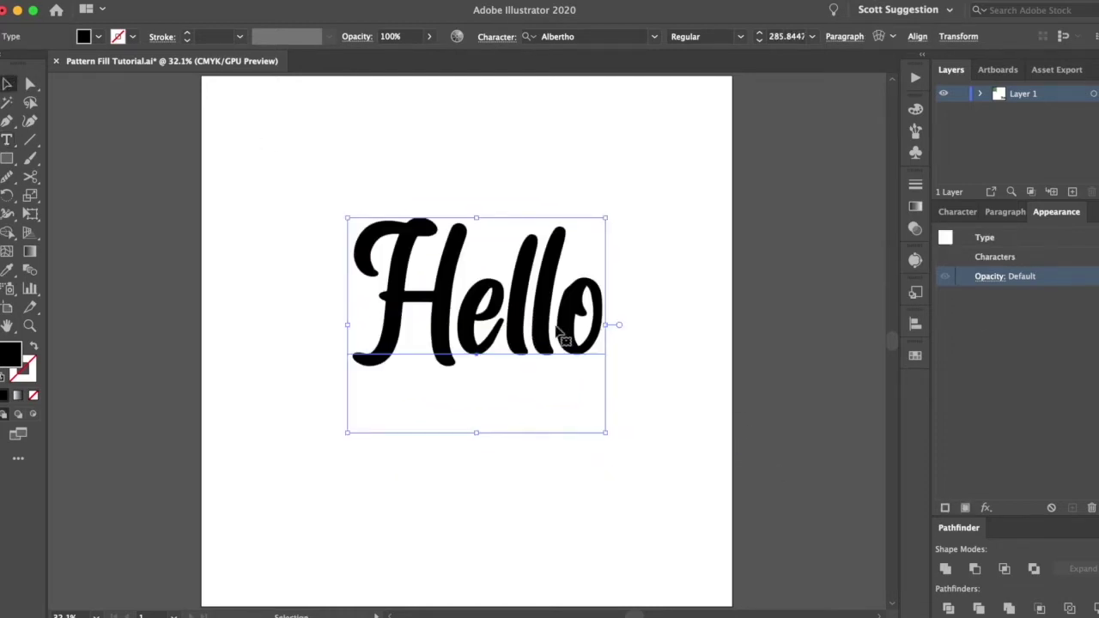
Step: Set the font of the "Hello" text to Amarillo Regular
{"action": "left_click", "coordinate": [742, 37]}
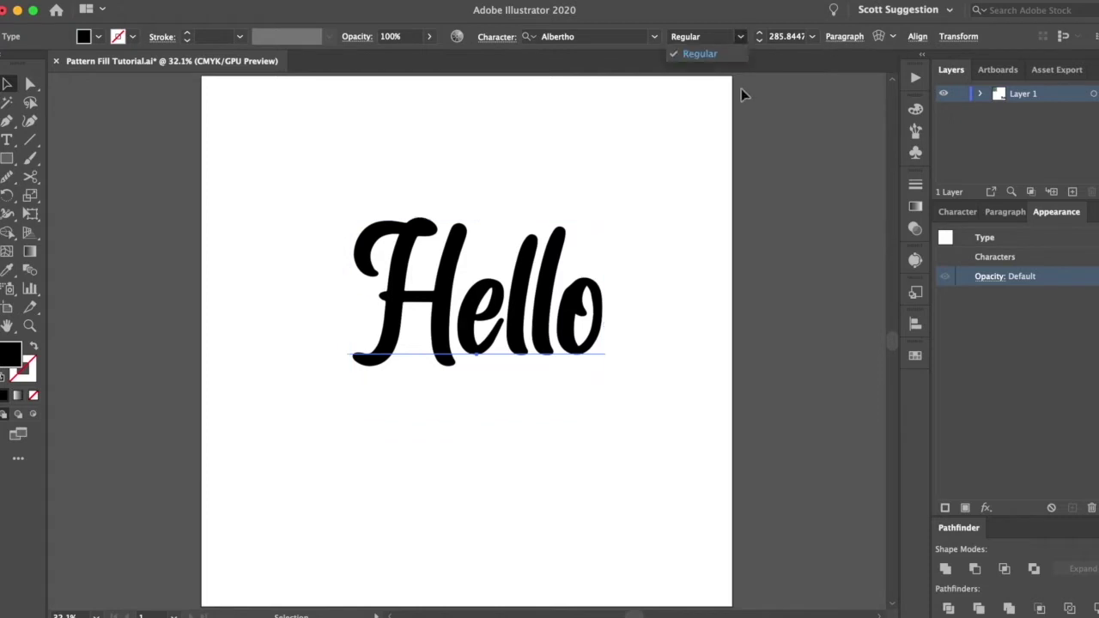
{"action": "left_click", "coordinate": [742, 37]}
{"action": "left_click", "coordinate": [655, 37]}
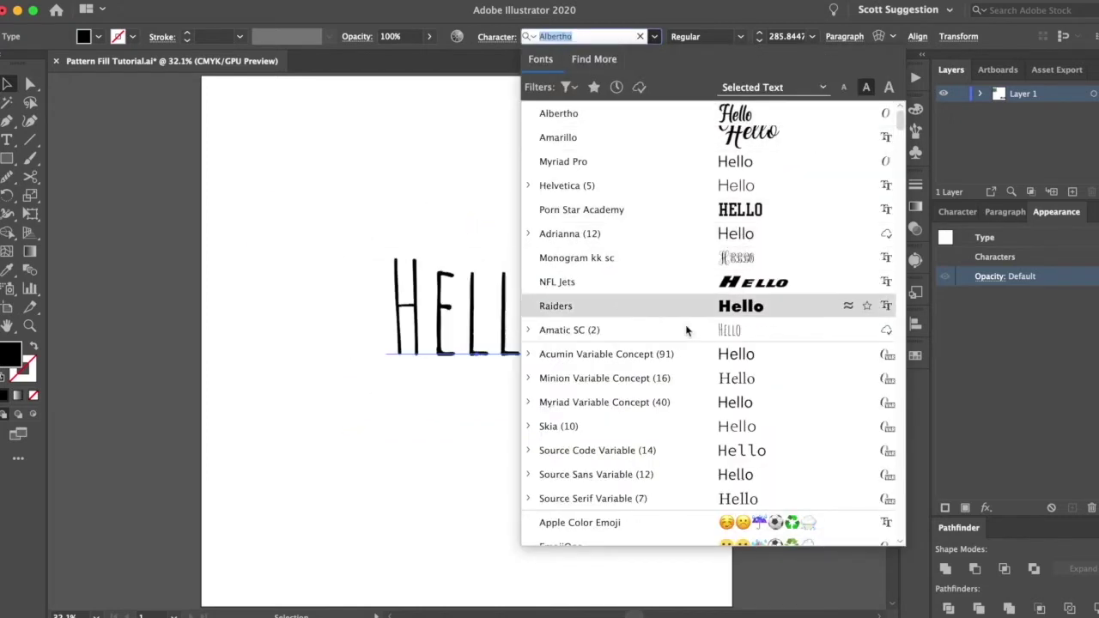
{"action": "left_click", "coordinate": [616, 136]}
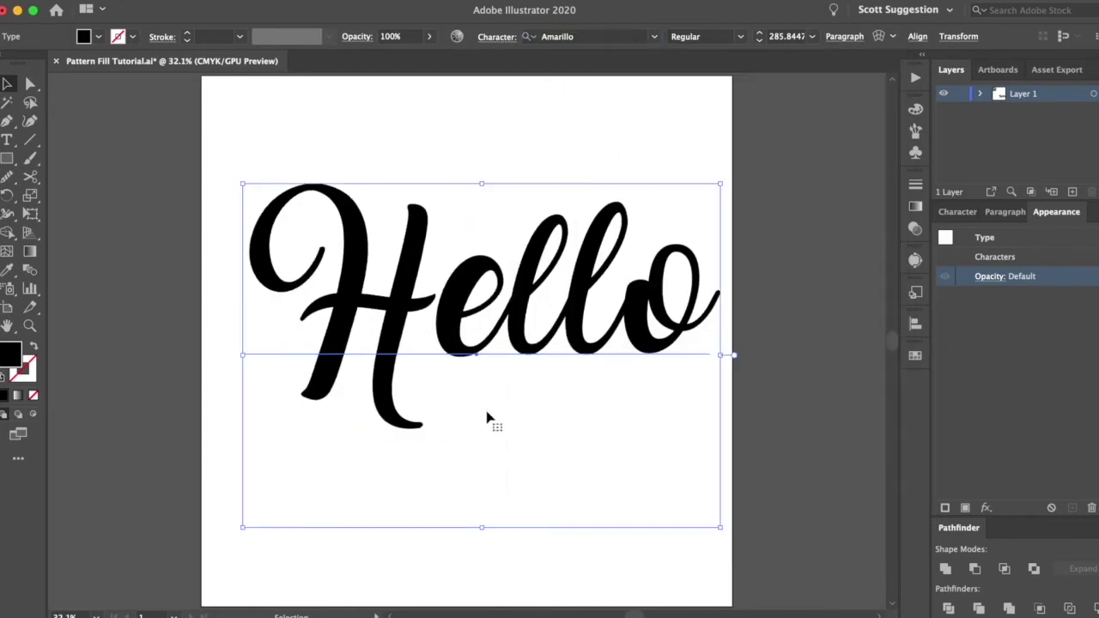
Step: Replace the capital H with a lowercase h so that the text reads "hello"
{"action": "double_click", "coordinate": [446, 309]}
{"action": "left_click_drag", "start_coordinate": [427, 311], "coordinate": [276, 286]}
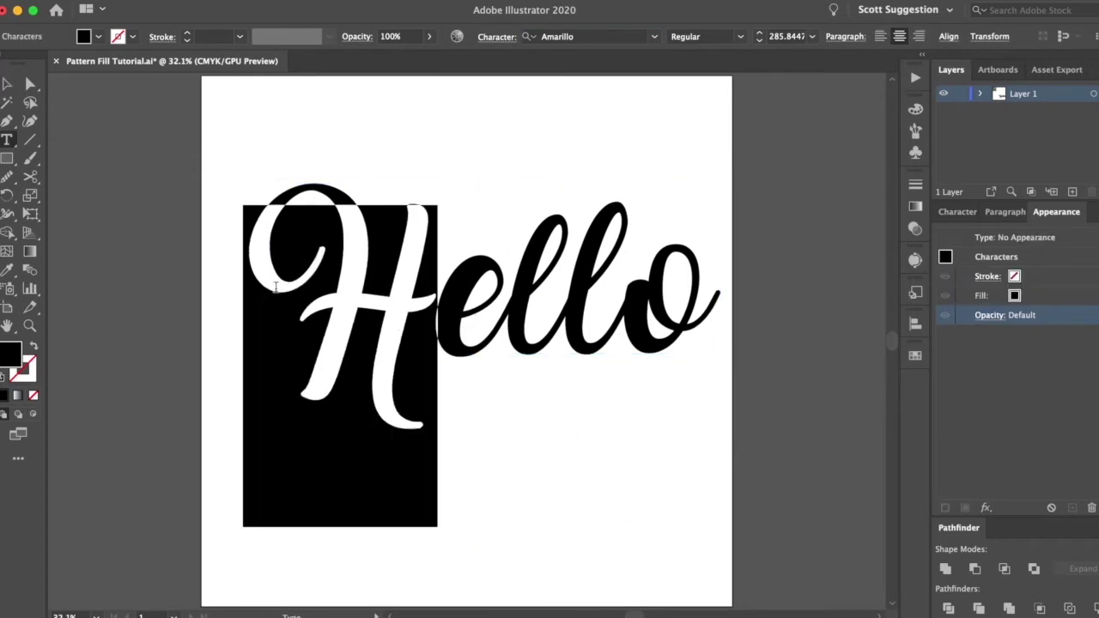
{"action": "type", "text": "h"}
{"action": "left_click", "coordinate": [7, 83]}
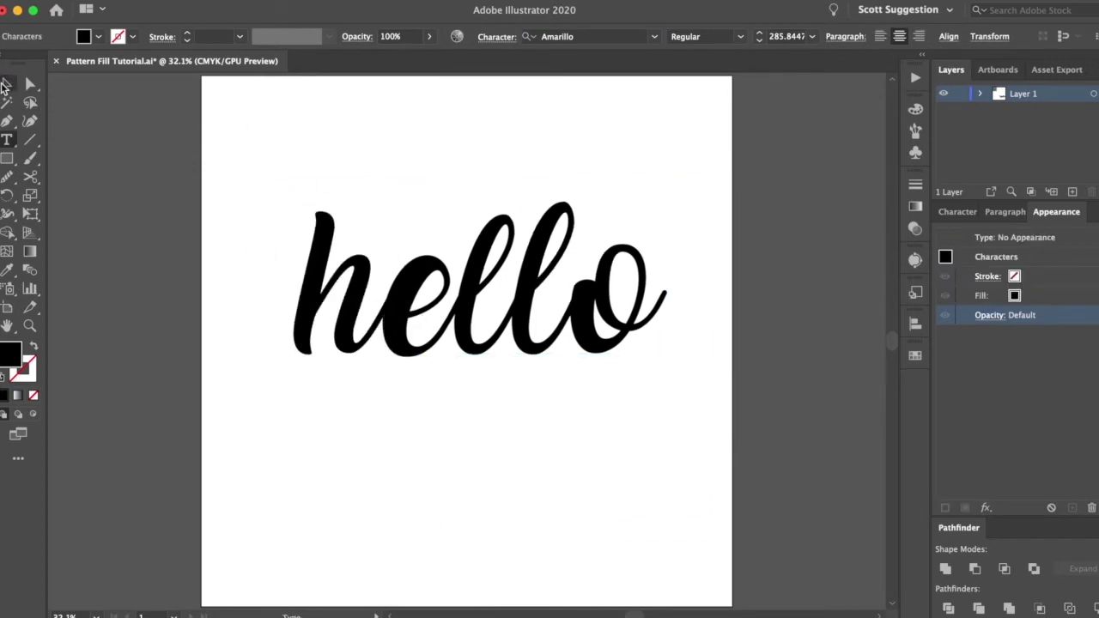
Step: Enlarge "hello" to about 339 pt and place a copy of it directly below
{"action": "left_click_drag", "start_coordinate": [481, 203], "coordinate": [479, 141]}
{"action": "left_click_drag", "start_coordinate": [581, 255], "coordinate": [586, 475]}
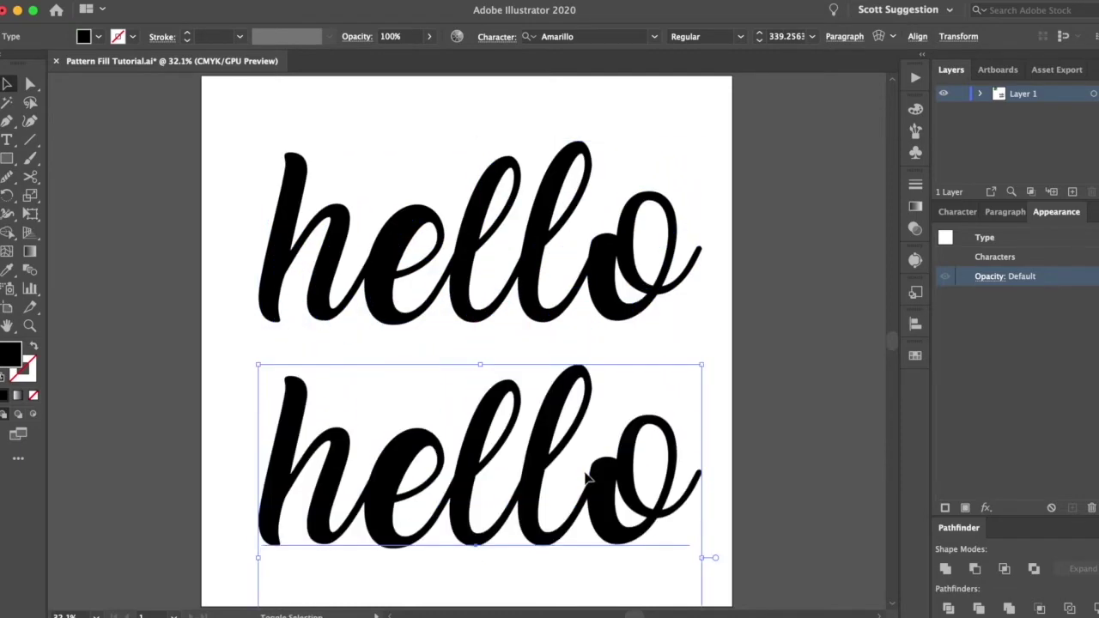
Step: Replace the wording of the lower text copy with "FALL!"
{"action": "triple_click", "coordinate": [587, 478]}
{"action": "type", "text": "FALL!"}
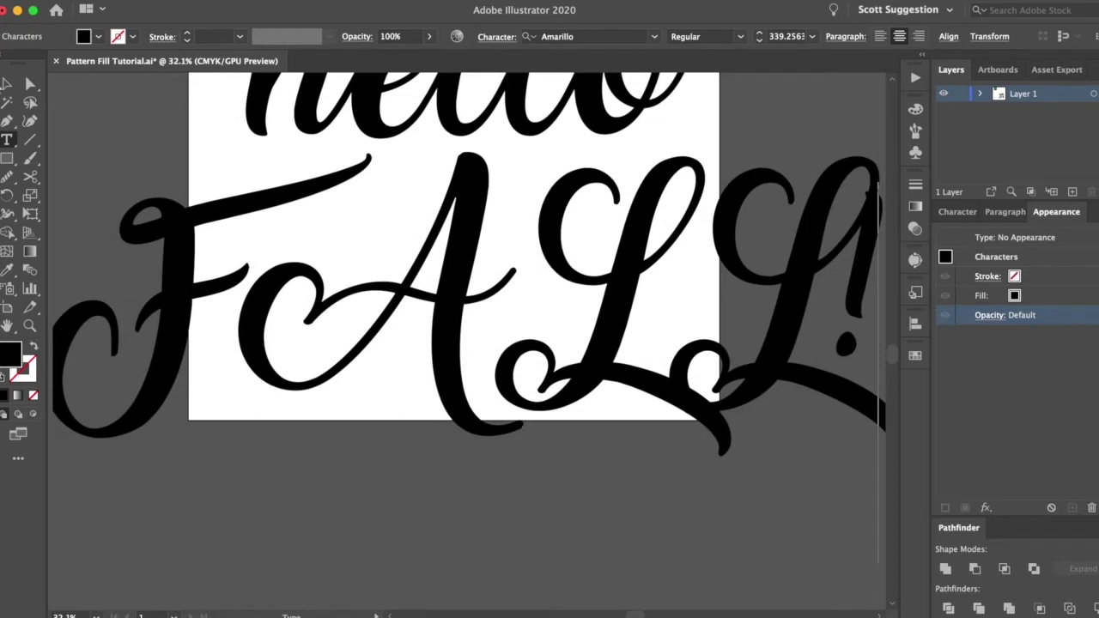
{"action": "key", "text": "Escape"}
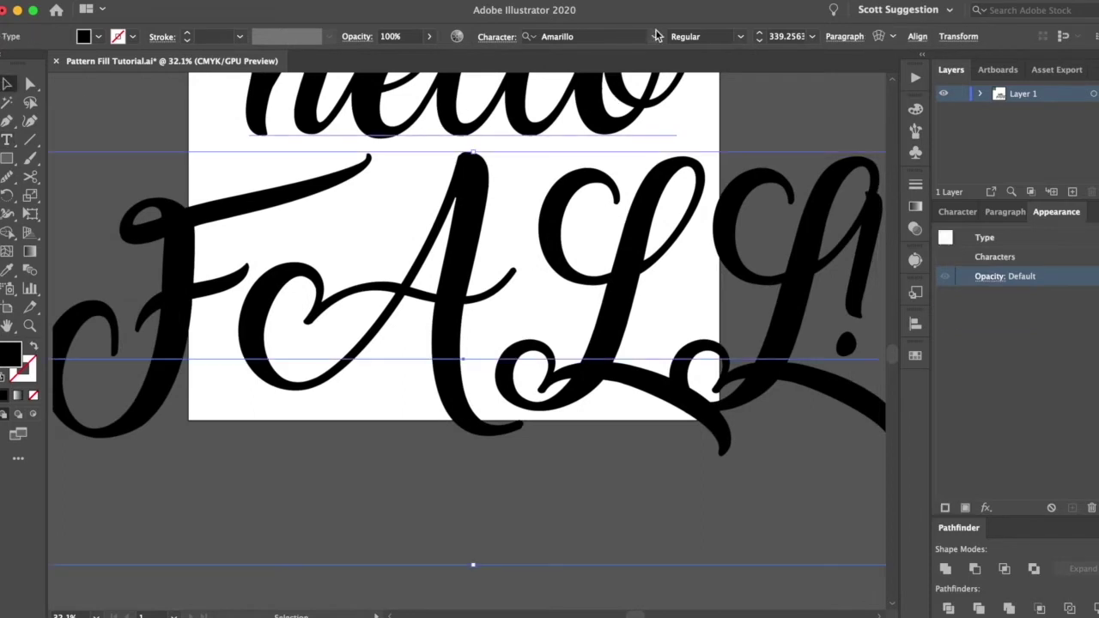
Step: Set the font of the "FALL!" text to Adrianna Demibold
{"action": "left_click", "coordinate": [654, 36]}
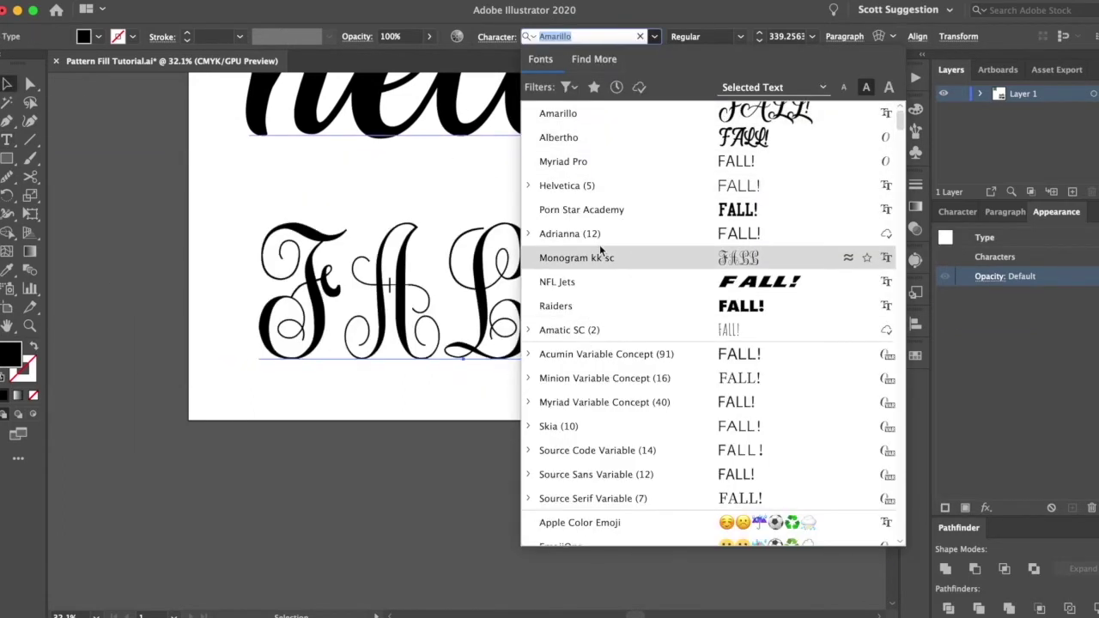
{"action": "left_click", "coordinate": [527, 234]}
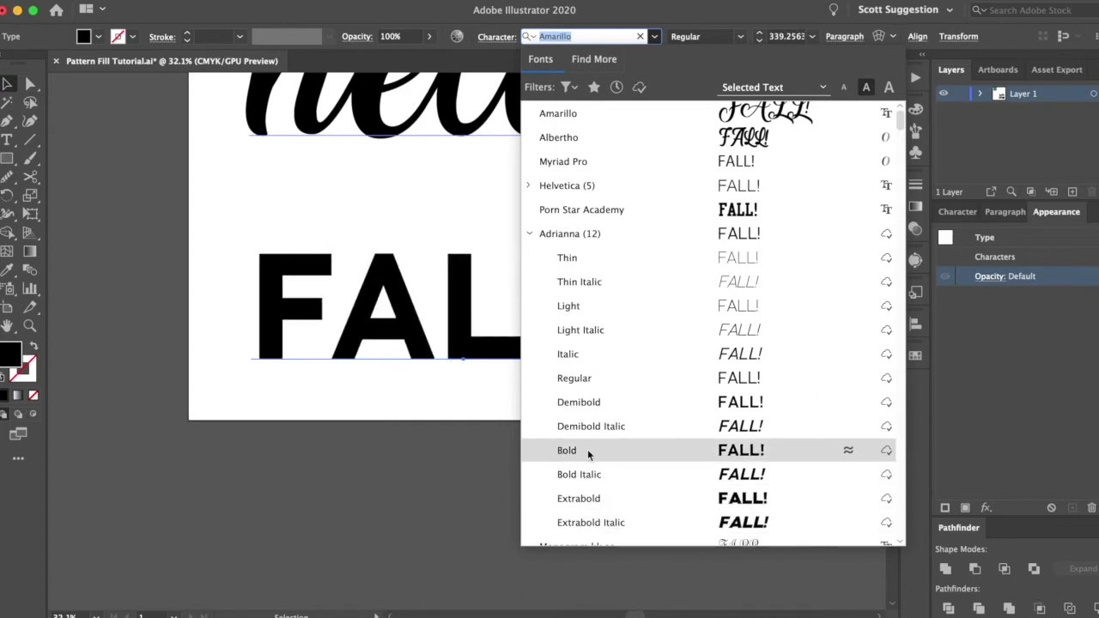
{"action": "left_click", "coordinate": [585, 400]}
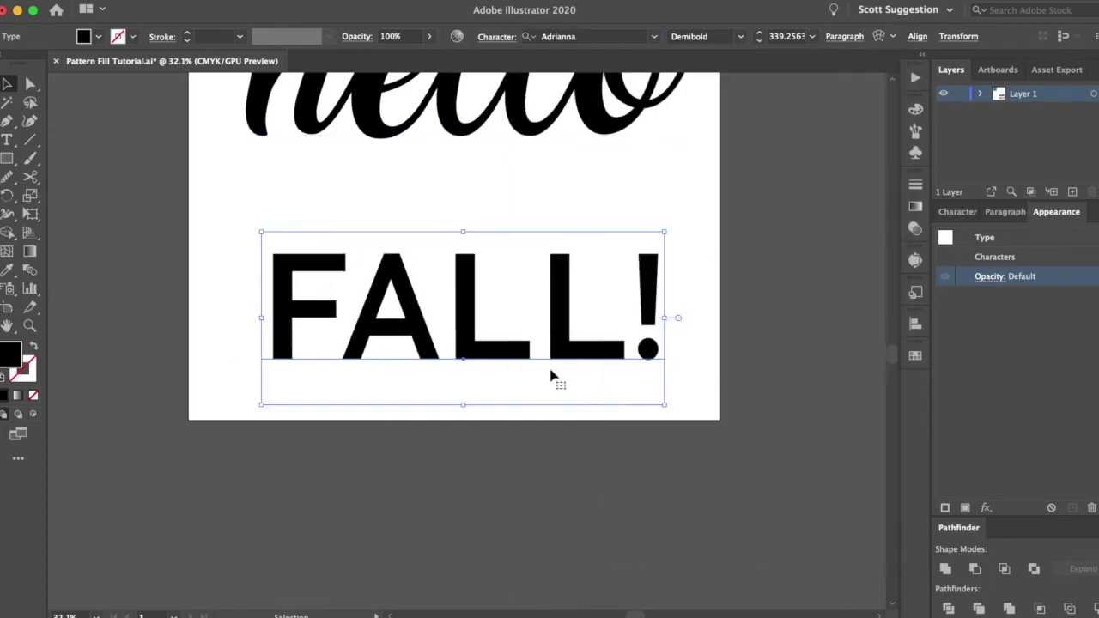
Step: Stretch the "FALL!" text vertically to about 495 pt
{"action": "left_click_drag", "start_coordinate": [466, 233], "coordinate": [468, 152]}
{"action": "left_click", "coordinate": [751, 251]}
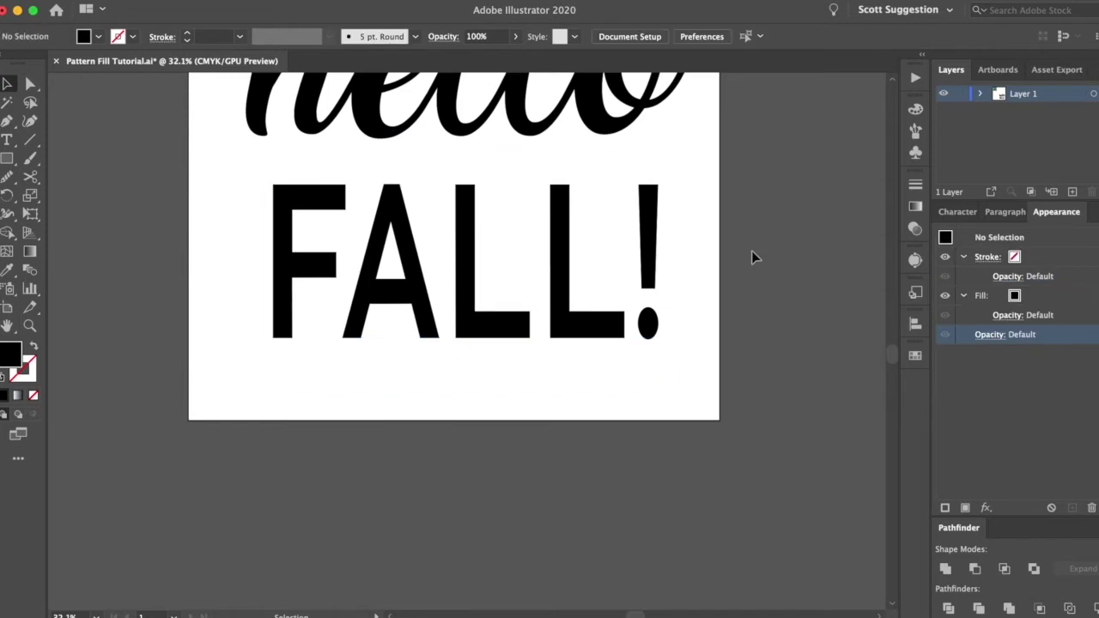
{"action": "scroll", "coordinate": [599, 444], "scroll_direction": "up", "scroll_amount": 5}
Step: Change the font of the "FALL!" text to Amatic SC in the Bold style
{"action": "left_click", "coordinate": [598, 444]}
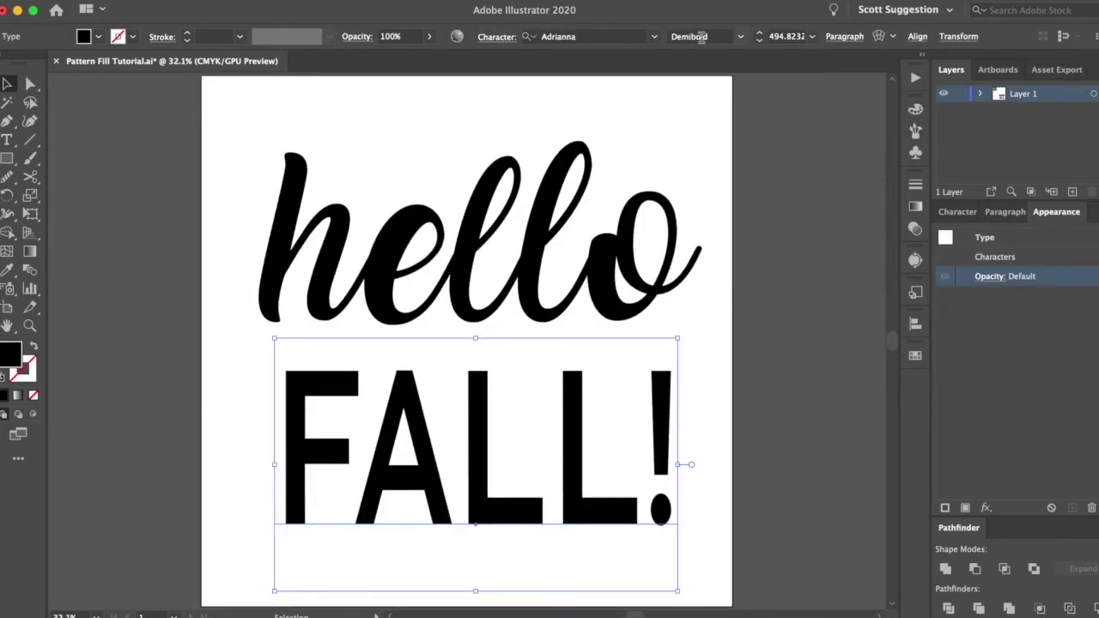
{"action": "left_click", "coordinate": [658, 39]}
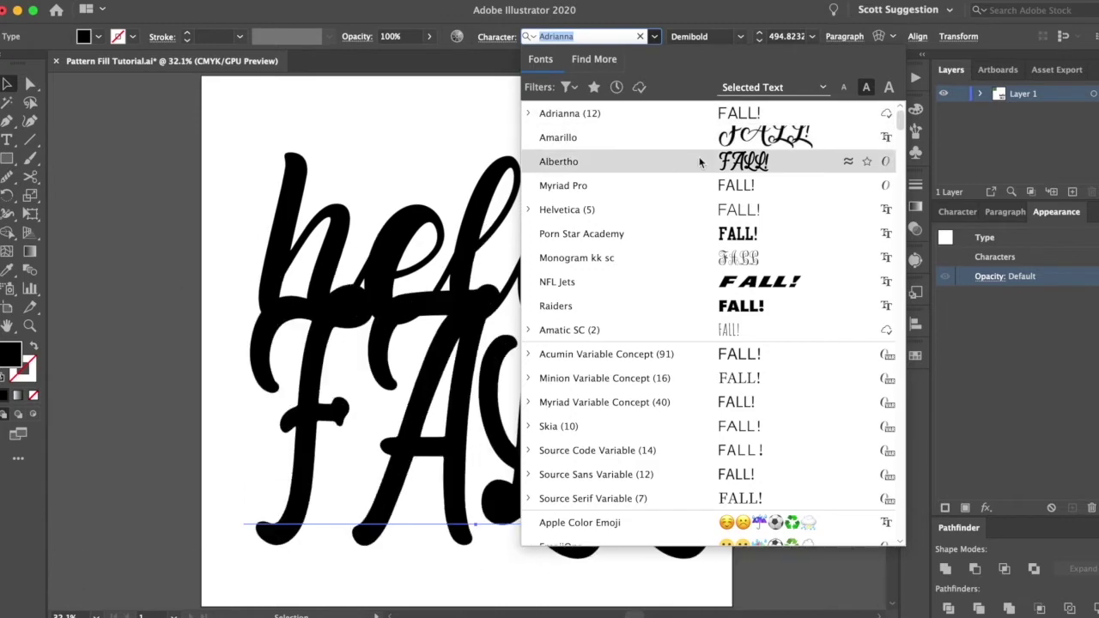
{"action": "scroll", "coordinate": [693, 258], "scroll_direction": "down", "scroll_amount": 5}
{"action": "scroll", "coordinate": [696, 189], "scroll_direction": "up", "scroll_amount": 3}
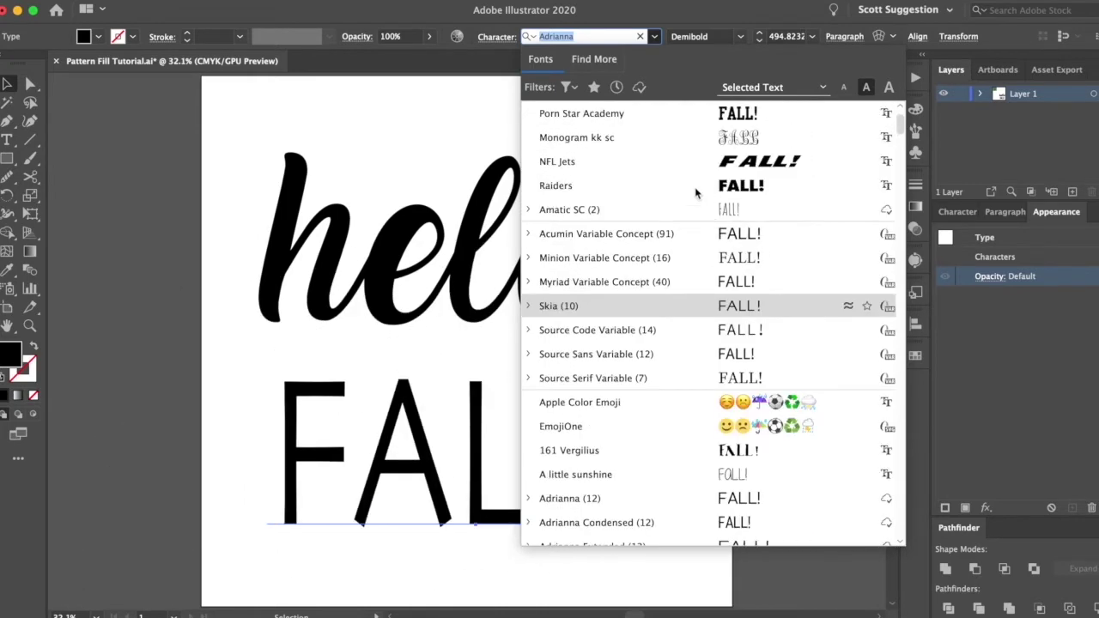
{"action": "left_click", "coordinate": [683, 210]}
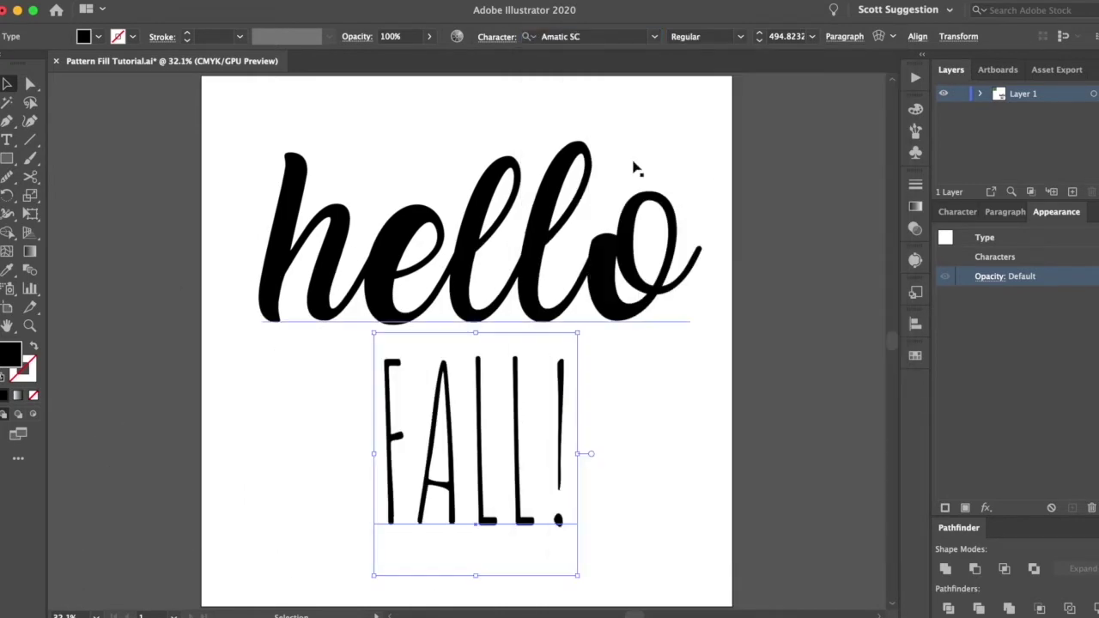
{"action": "left_click", "coordinate": [739, 37]}
{"action": "left_click", "coordinate": [692, 70]}
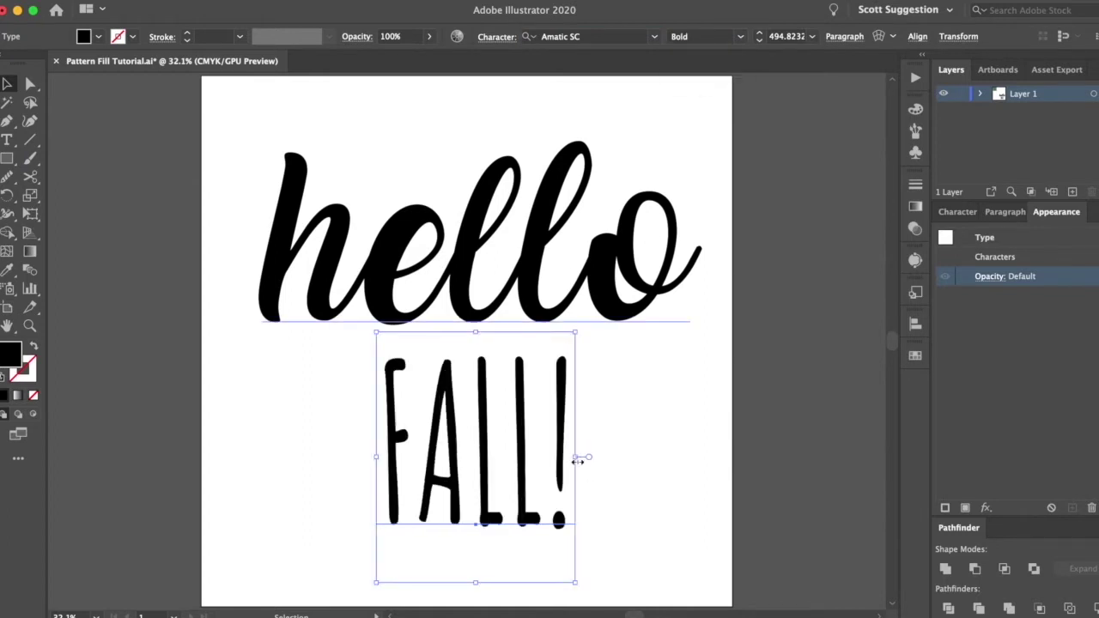
Step: Widen "FALL!" to roughly the width of "hello" and stretch it vertically to about 681 pt
{"action": "left_click_drag", "start_coordinate": [577, 461], "coordinate": [695, 457]}
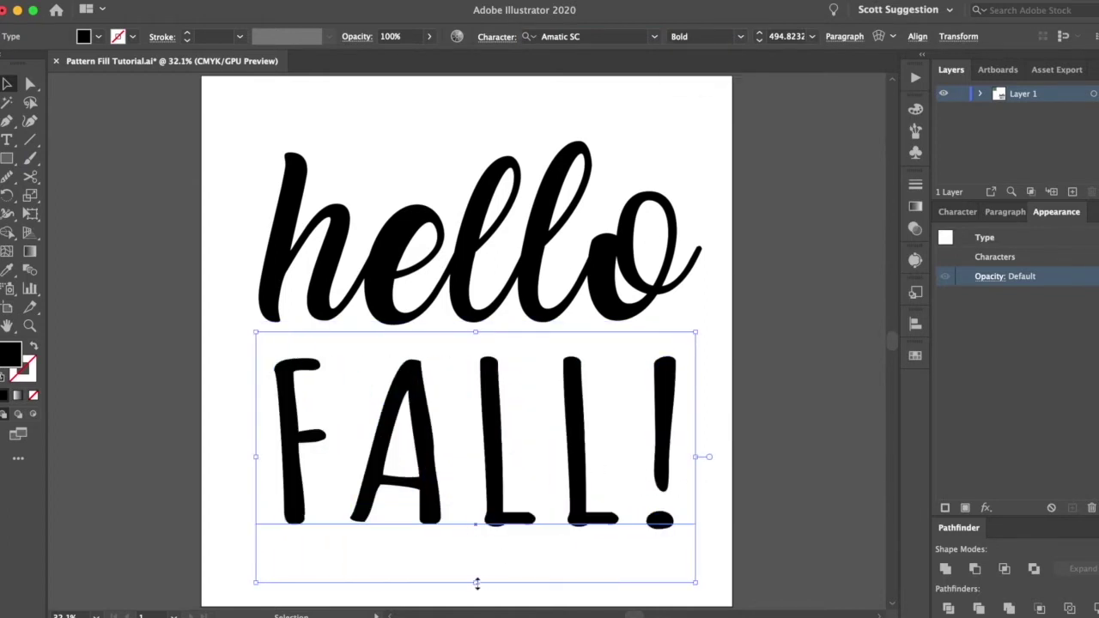
{"action": "left_click_drag", "start_coordinate": [478, 584], "coordinate": [478, 601]}
{"action": "left_click", "coordinate": [737, 298]}
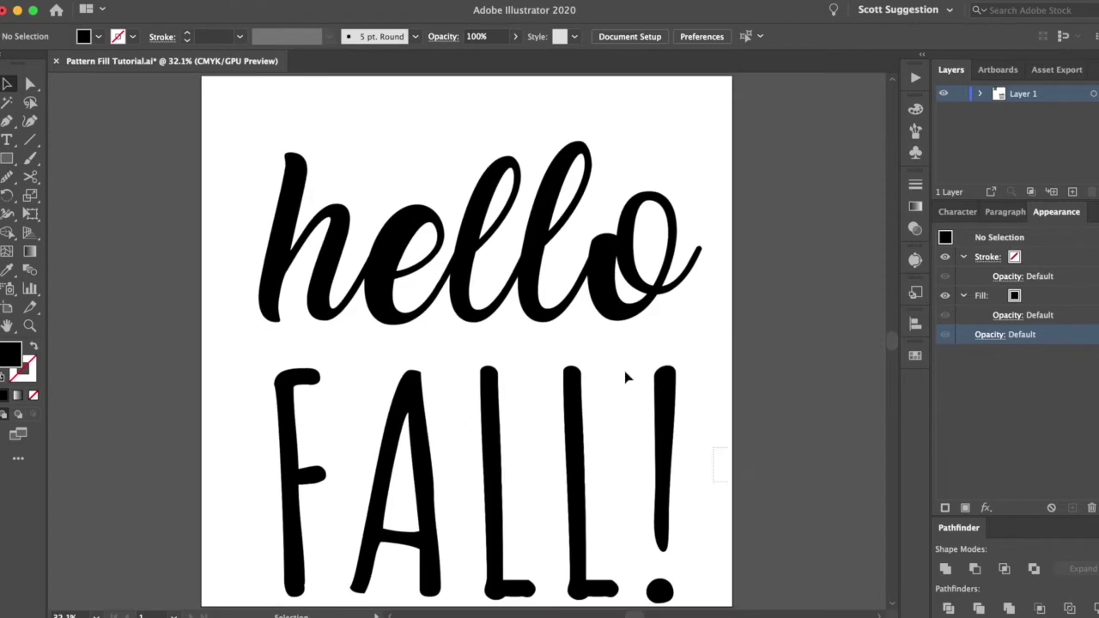
Step: Move "hello" and "FALL!" slightly higher on the artboard together and group them
{"action": "left_click_drag", "start_coordinate": [625, 378], "coordinate": [522, 269]}
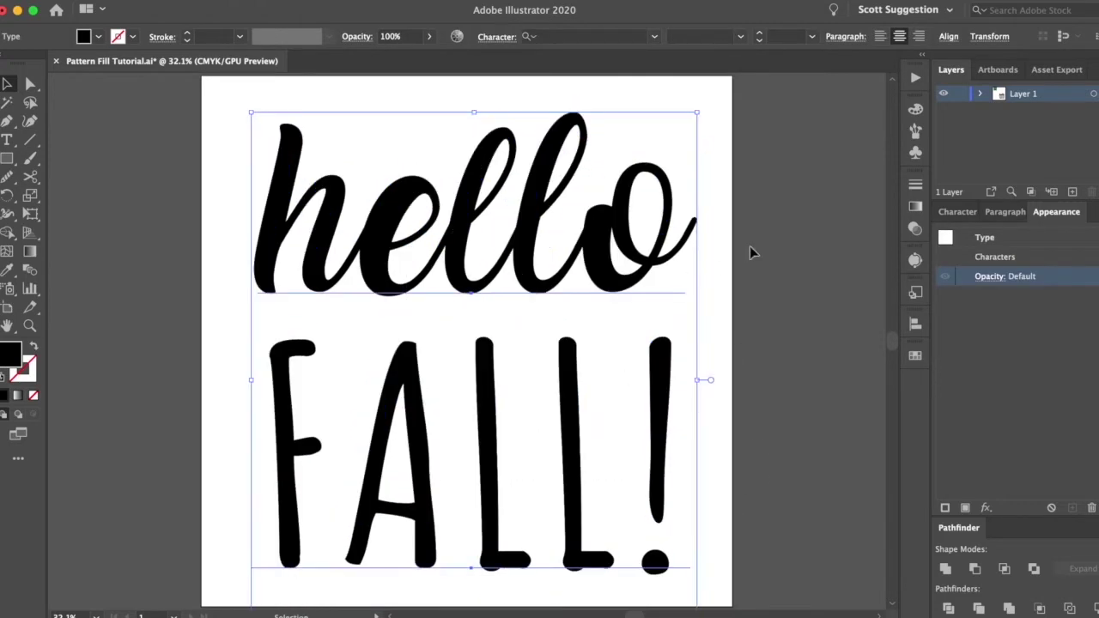
{"action": "left_click", "coordinate": [749, 253]}
{"action": "left_click", "coordinate": [350, 172]}
{"action": "left_click", "coordinate": [726, 232]}
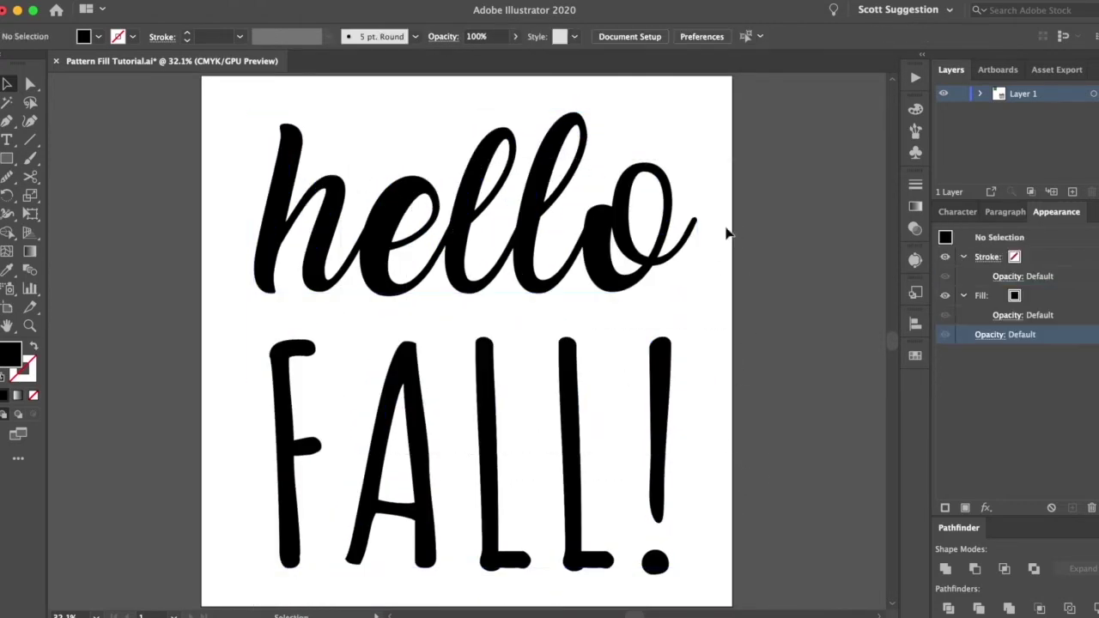
Step: Draw a rectangle that covers the whole artboard
{"action": "key", "text": "m"}
{"action": "left_click_drag", "start_coordinate": [201, 76], "coordinate": [732, 545]}
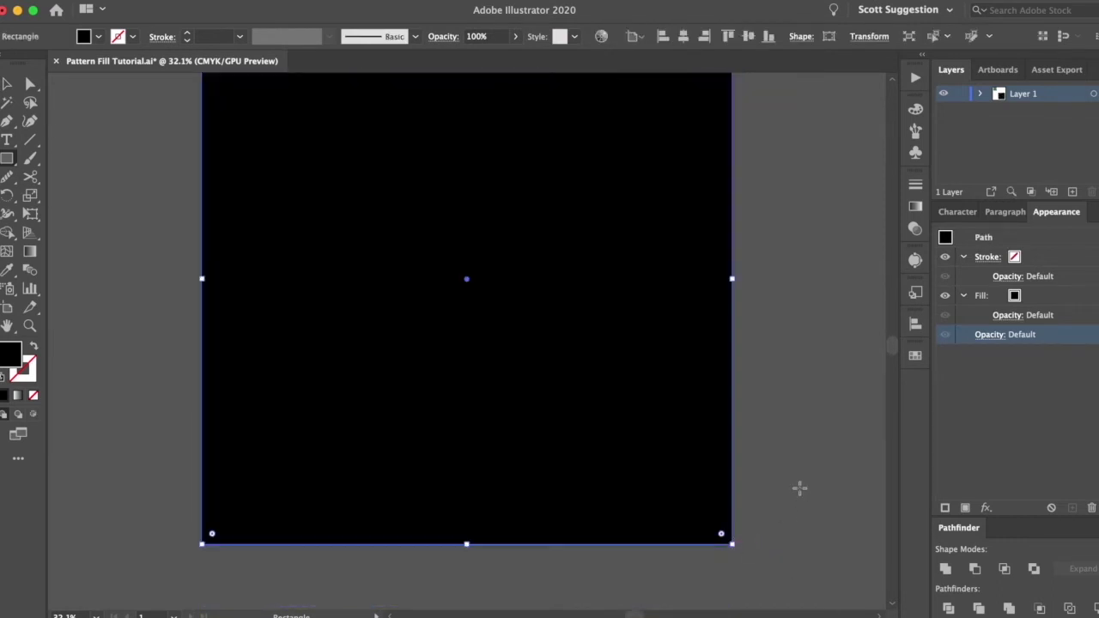
{"action": "scroll", "coordinate": [775, 416], "scroll_direction": "up", "scroll_amount": 2}
Step: Fill the artboard-sized rectangle with orange and send it behind the text
{"action": "left_click", "coordinate": [99, 36]}
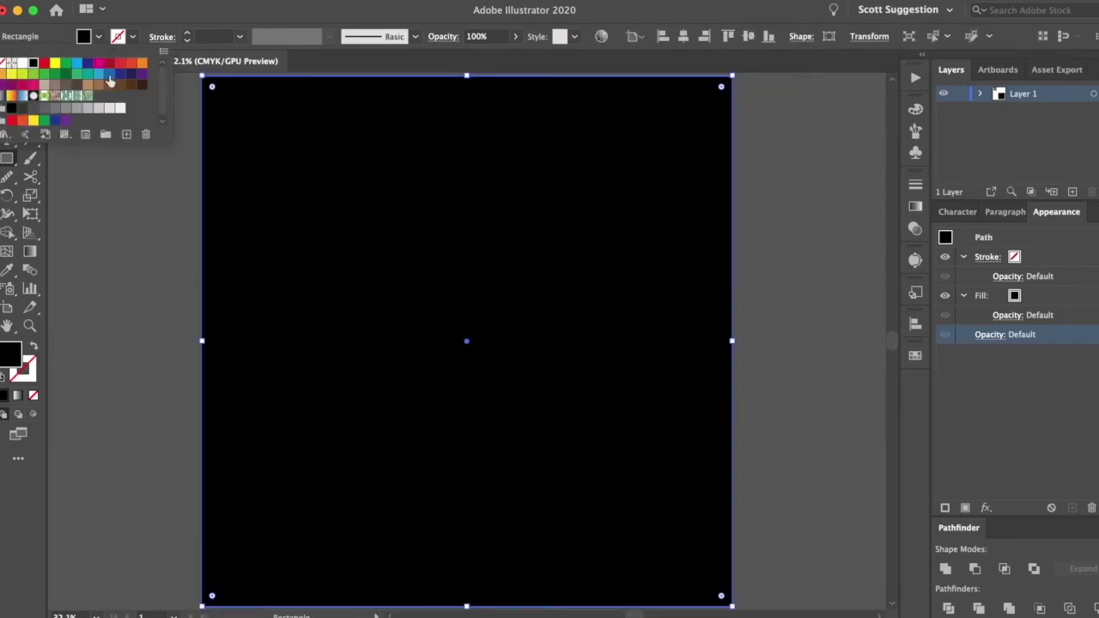
{"action": "left_click", "coordinate": [141, 64]}
{"action": "key", "text": "Escape"}
{"action": "key", "text": "super+shift+["}
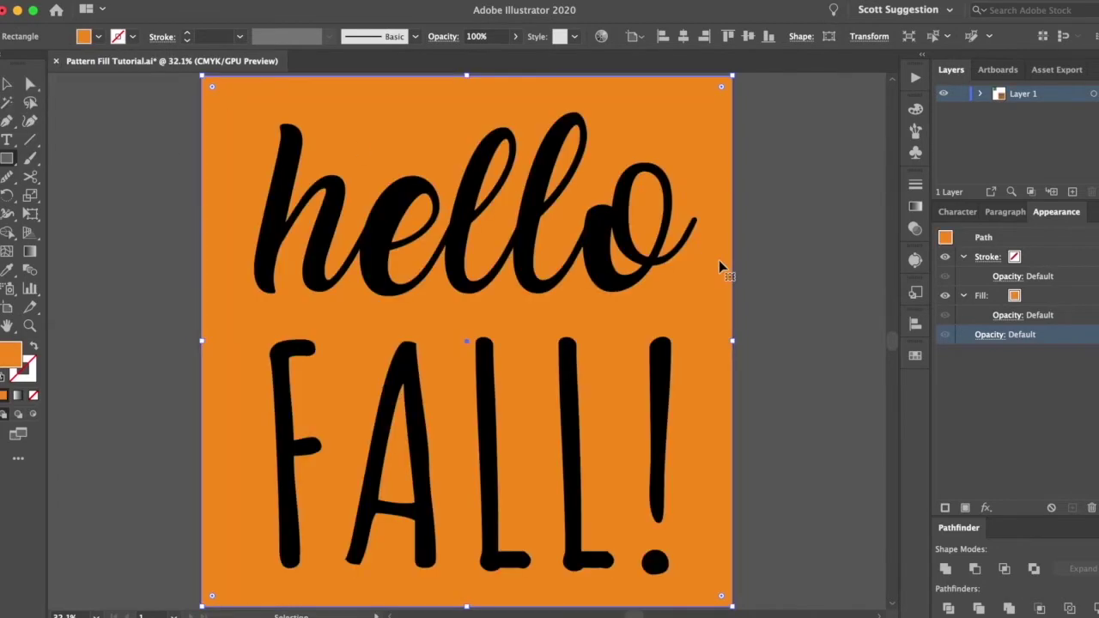
Step: Add a new fill to the grouped words' appearance and set it to the Leaf Pattern swatch
{"action": "key", "text": "b"}
{"action": "key", "text": "v"}
{"action": "left_click", "coordinate": [785, 296]}
{"action": "left_click", "coordinate": [589, 380]}
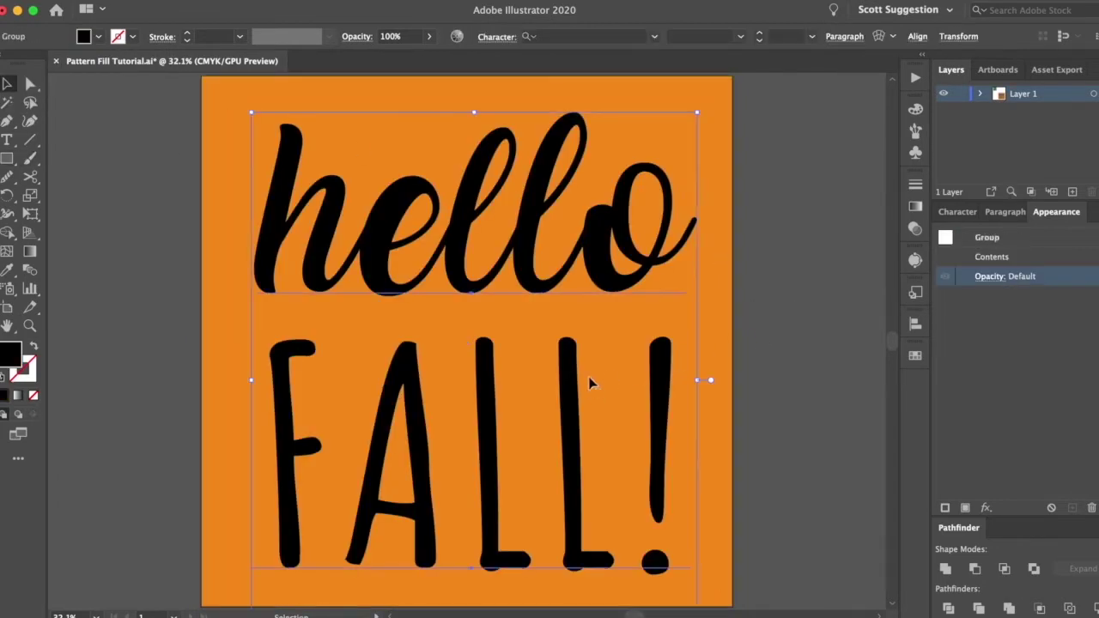
{"action": "left_click", "coordinate": [965, 507]}
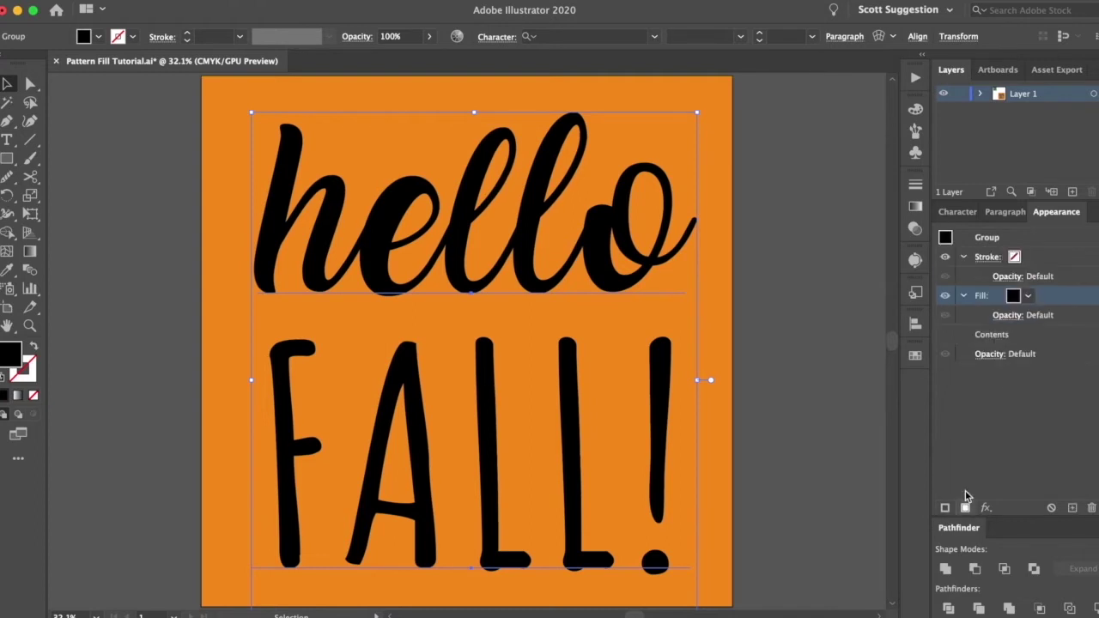
{"action": "left_click", "coordinate": [1025, 297]}
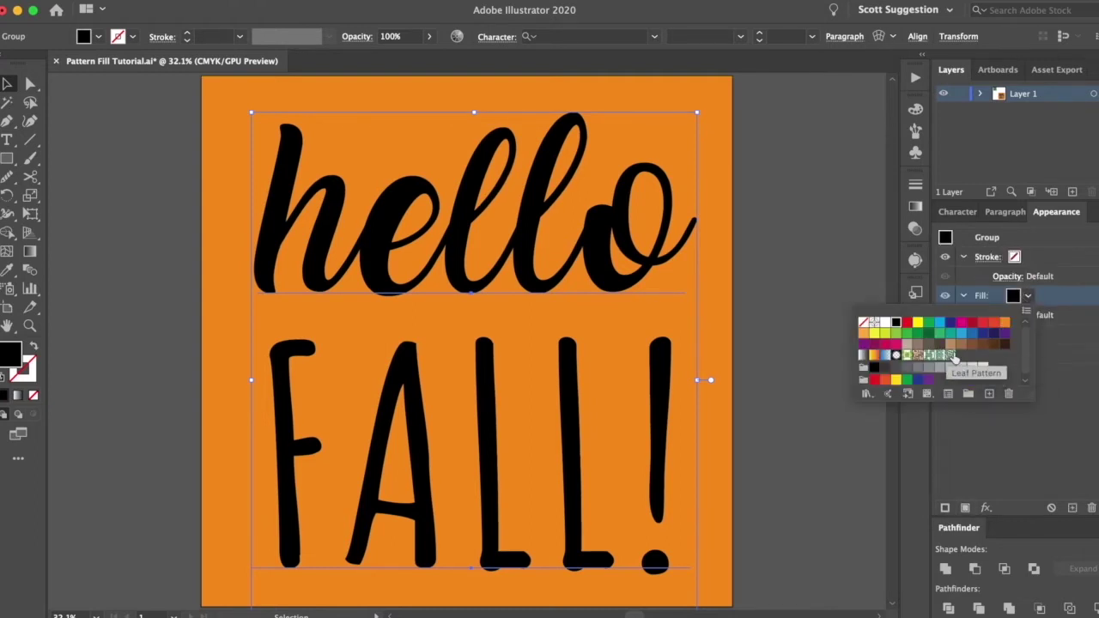
{"action": "left_click", "coordinate": [953, 357]}
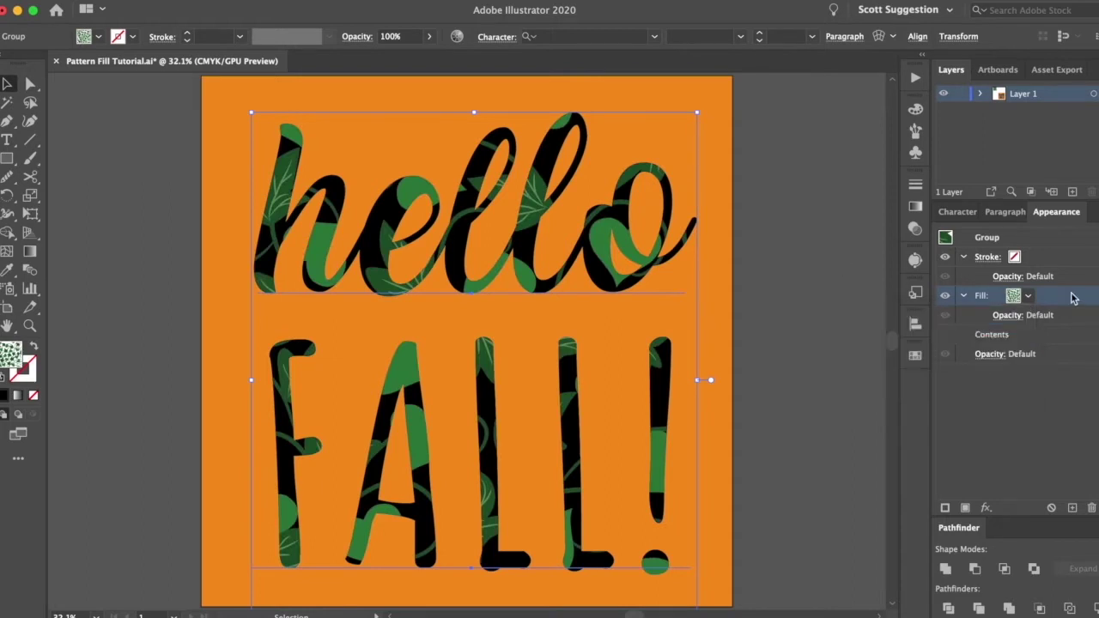
Step: Duplicate the Leaf Pattern fill in the group's appearance and deselect the group
{"action": "left_click", "coordinate": [1072, 507]}
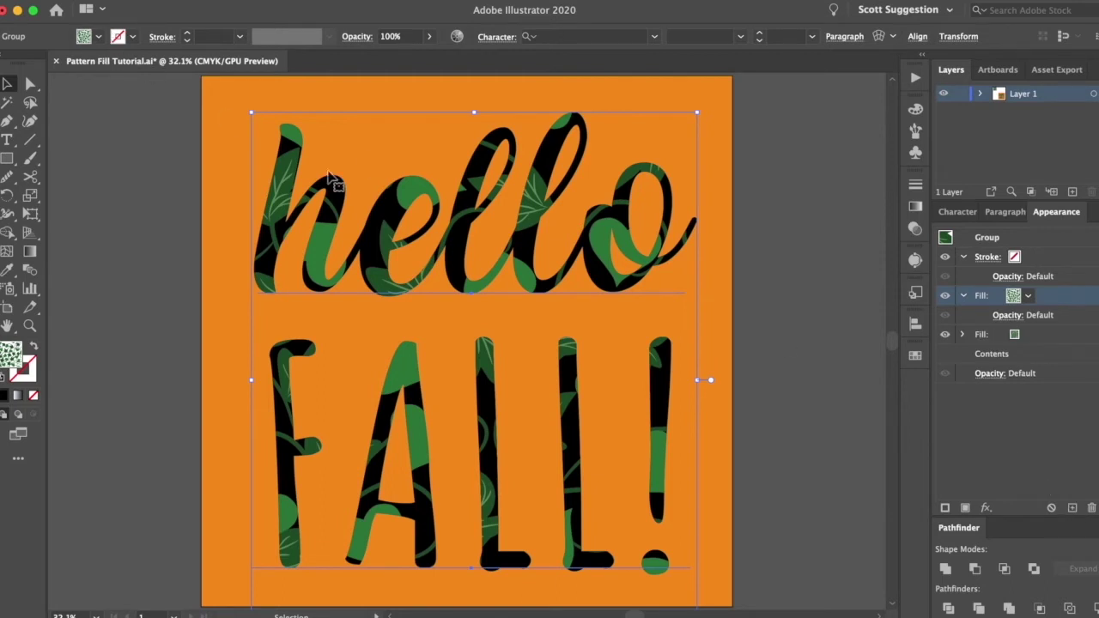
{"action": "left_click", "coordinate": [182, 264]}
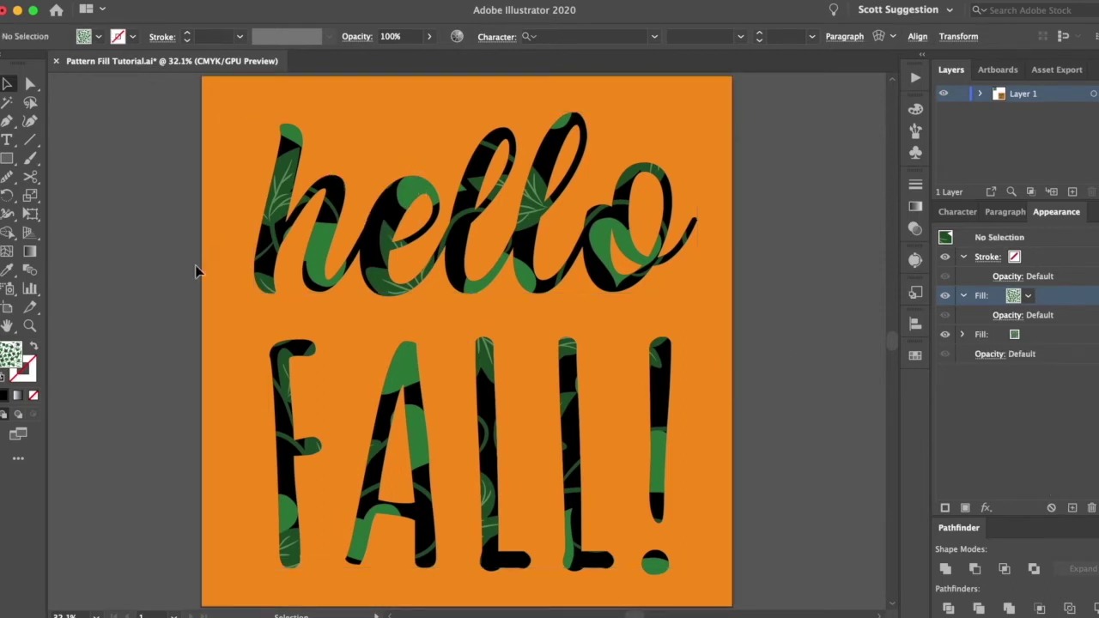
Step: Select only the "hello" text inside the group and set its black character fill to None
{"action": "key", "text": "a"}
{"action": "left_click", "coordinate": [371, 269]}
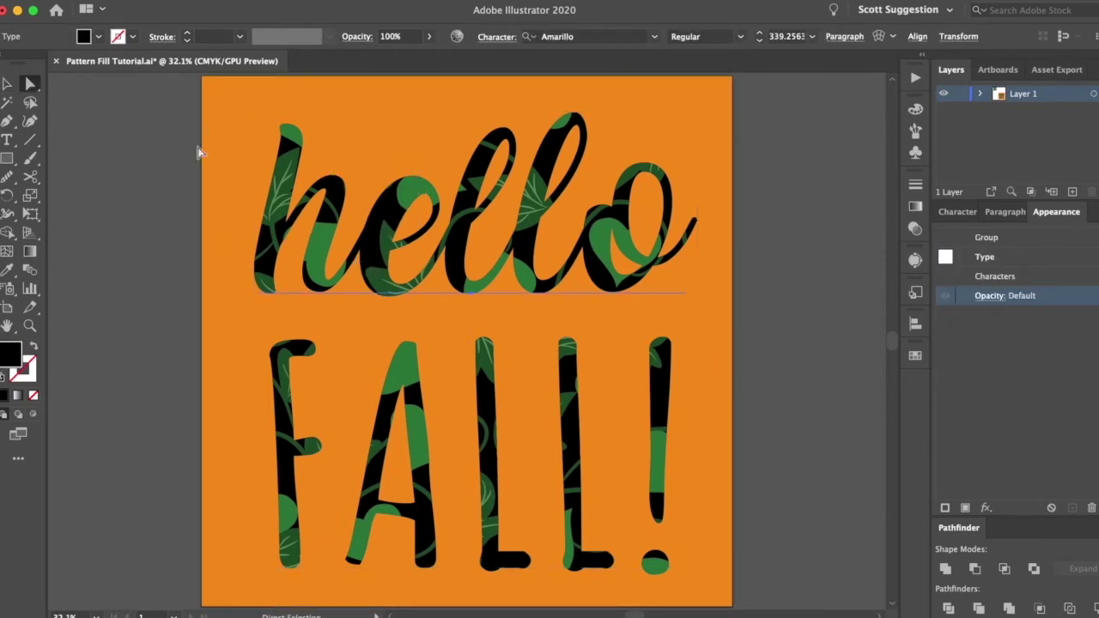
{"action": "left_click", "coordinate": [99, 37]}
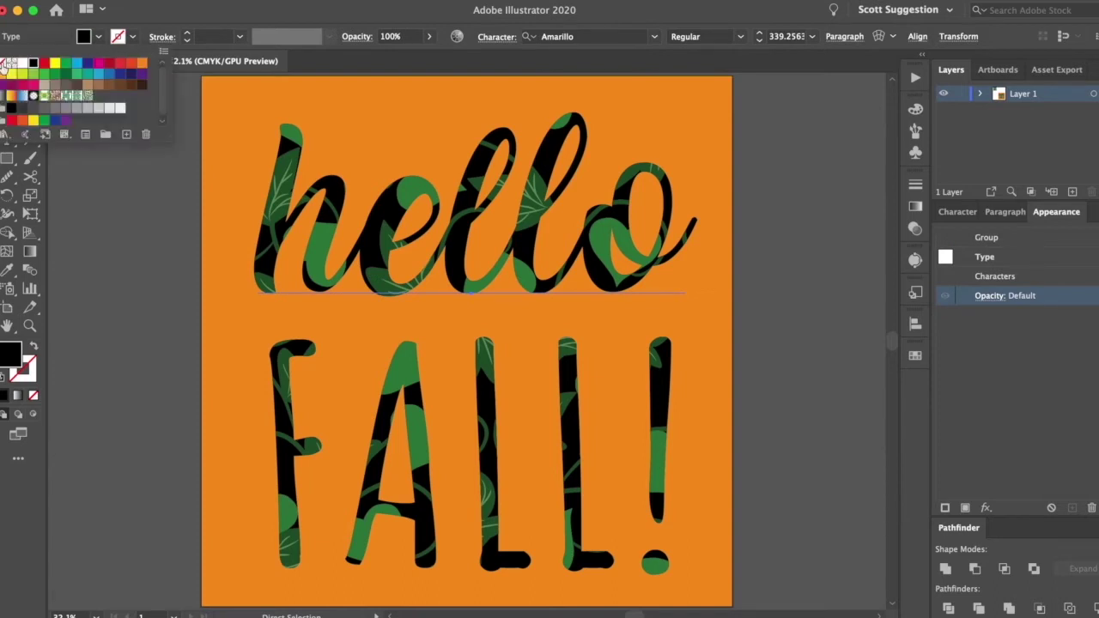
{"action": "left_click", "coordinate": [5, 64]}
{"action": "key", "text": "Escape"}
Step: Select only the "FALL!" text inside the group and set its black character fill to None
{"action": "left_click", "coordinate": [479, 485]}
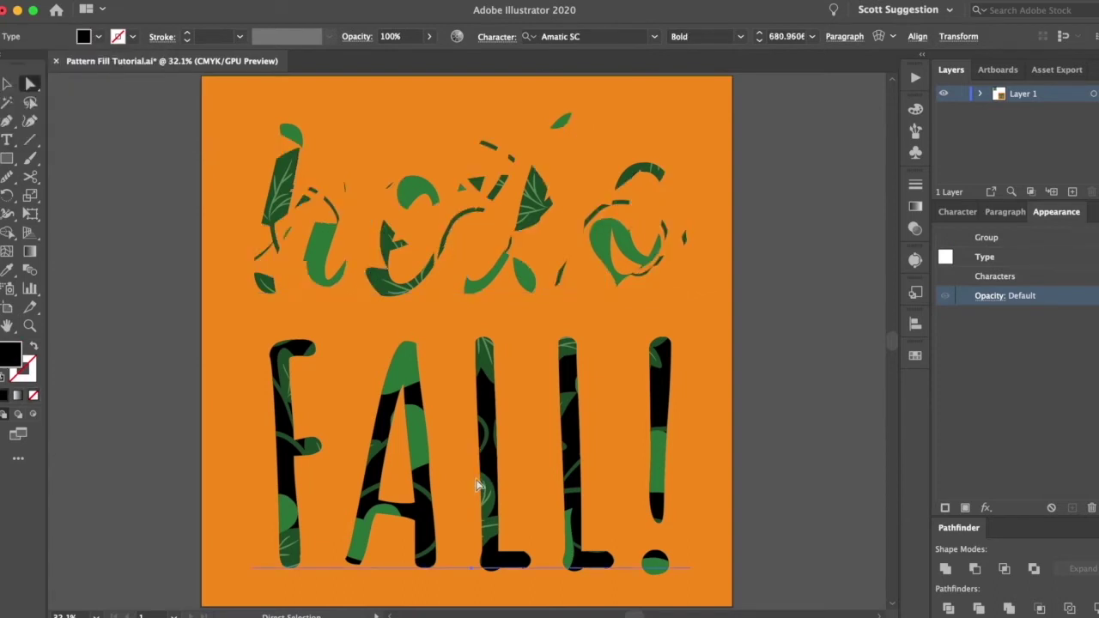
{"action": "left_click", "coordinate": [98, 36]}
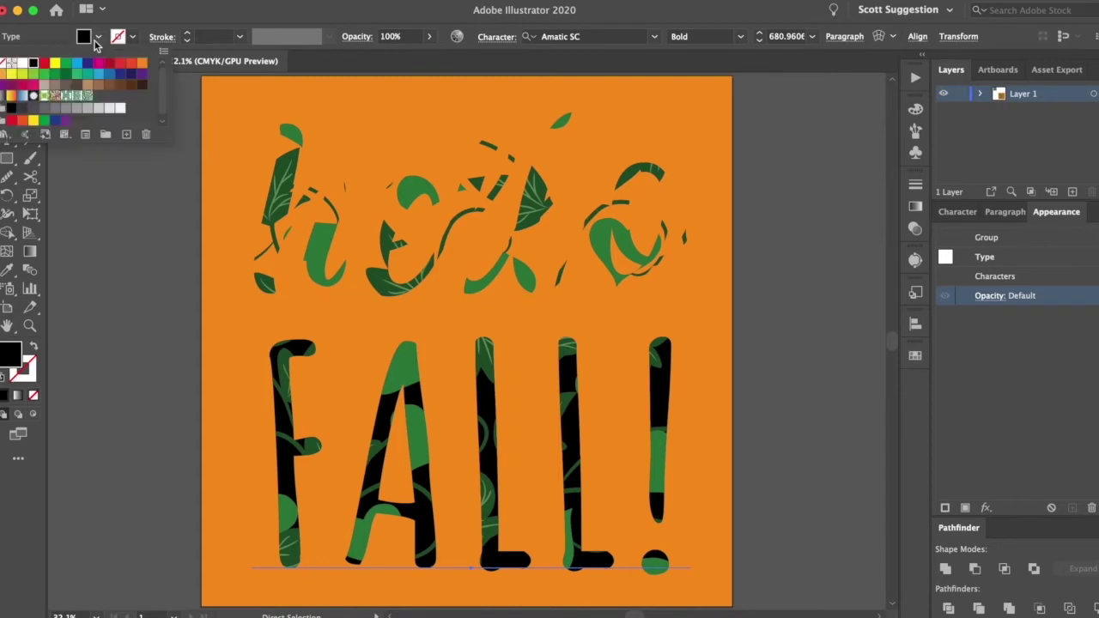
{"action": "left_click", "coordinate": [5, 64]}
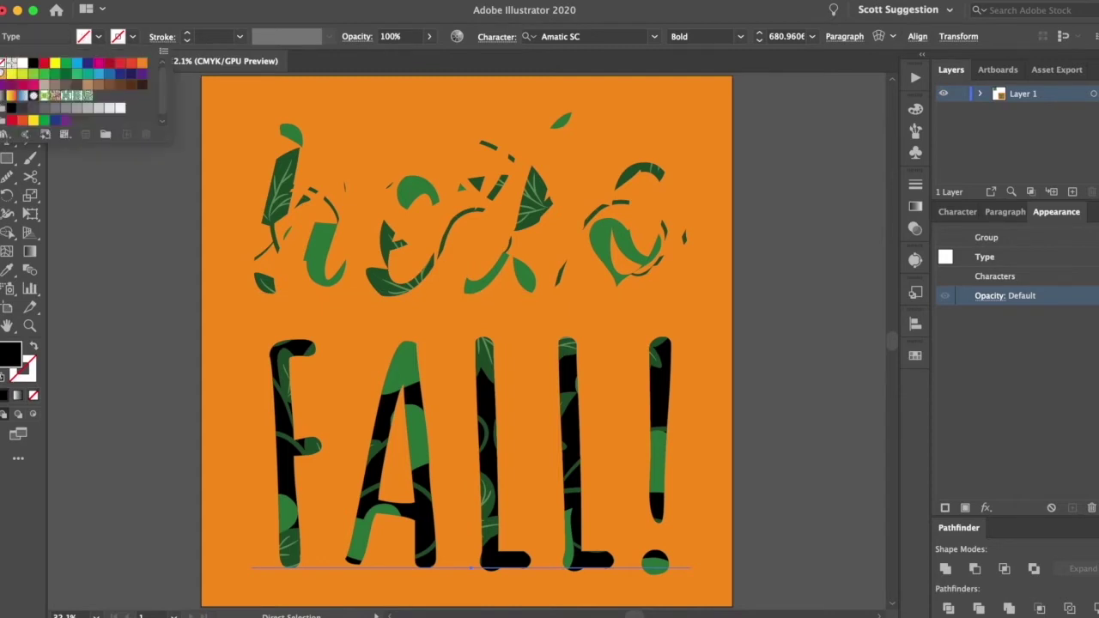
Step: Select the whole "hello FALL!" group and set the lower of its two appearance fills to black
{"action": "key", "text": "Escape"}
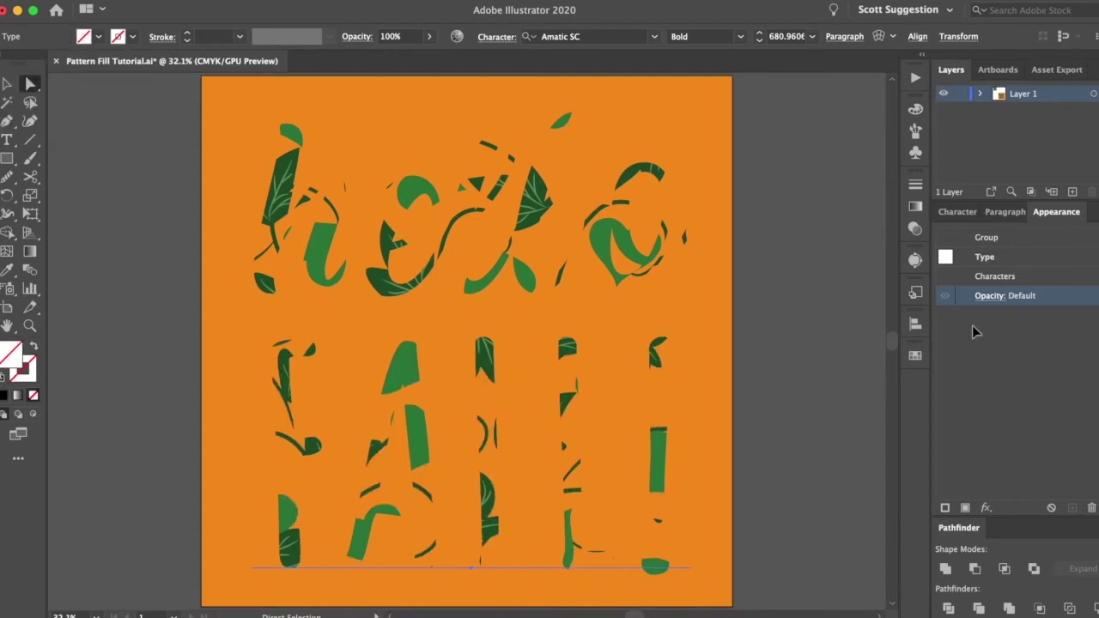
{"action": "key", "text": "v"}
{"action": "left_click", "coordinate": [737, 349]}
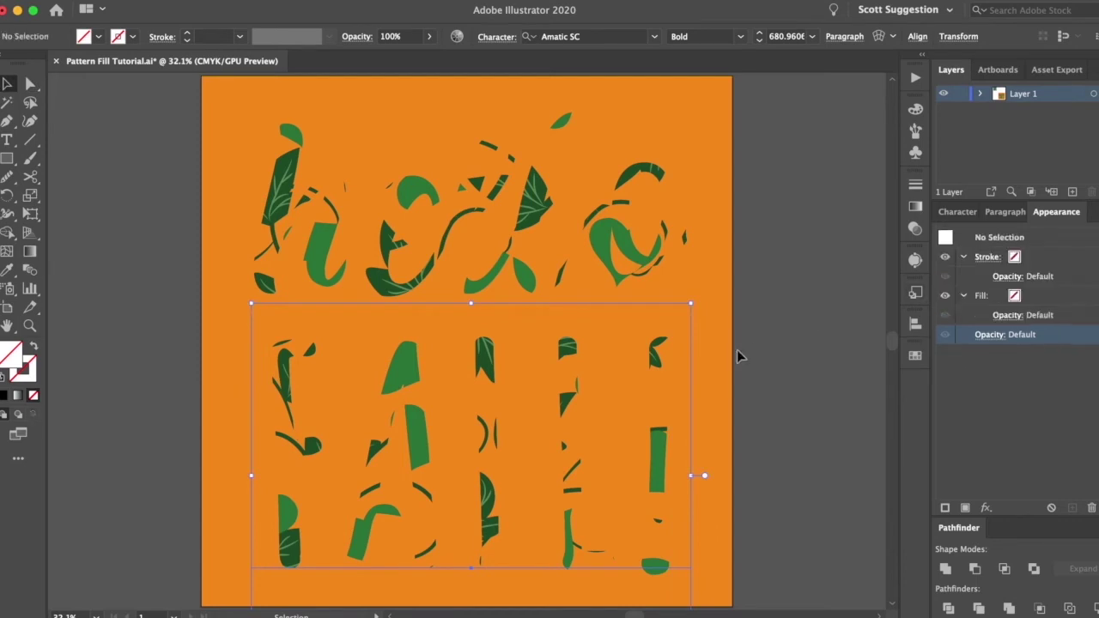
{"action": "left_click", "coordinate": [598, 283]}
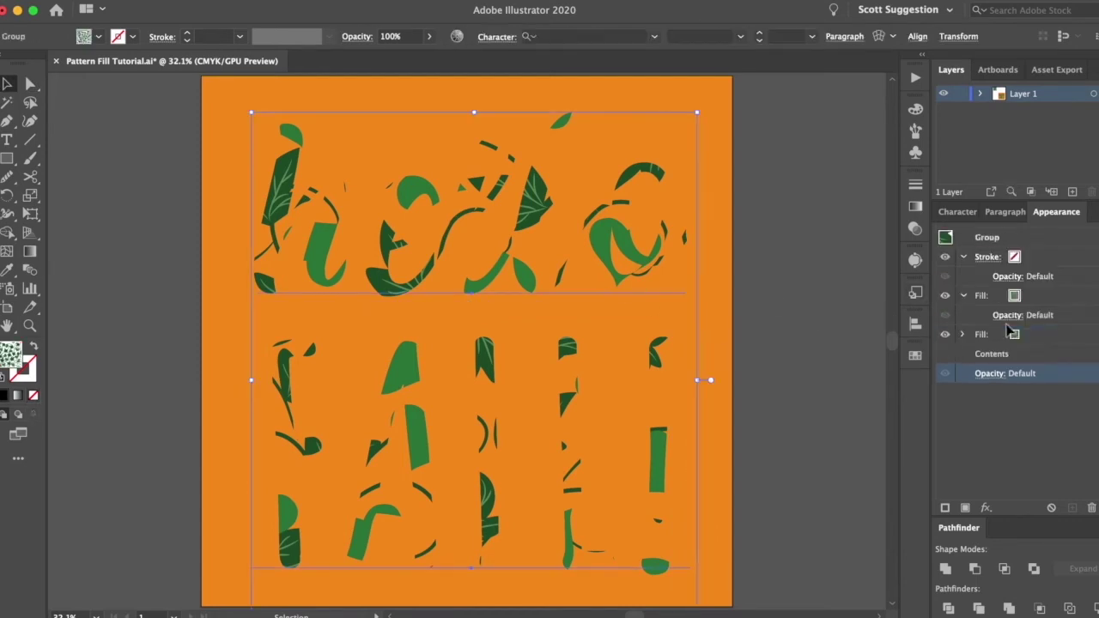
{"action": "left_click", "coordinate": [1059, 336]}
{"action": "left_click", "coordinate": [1018, 336]}
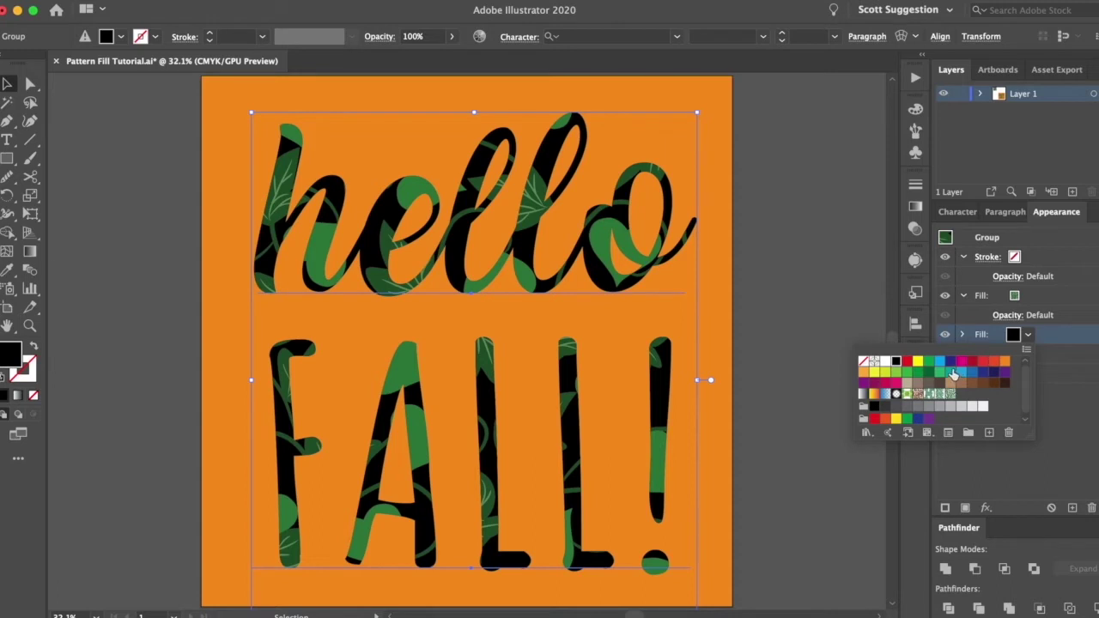
Step: Try red, orange and red-orange on the group's lower appearance fill, and return it to black
{"action": "left_click", "coordinate": [907, 362]}
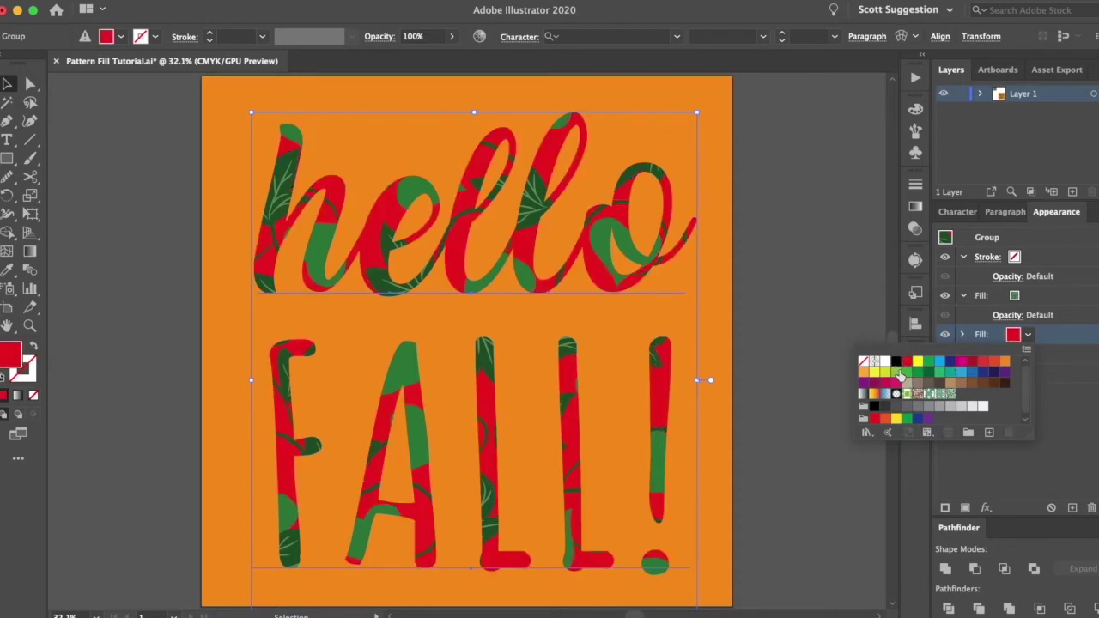
{"action": "left_click", "coordinate": [897, 363]}
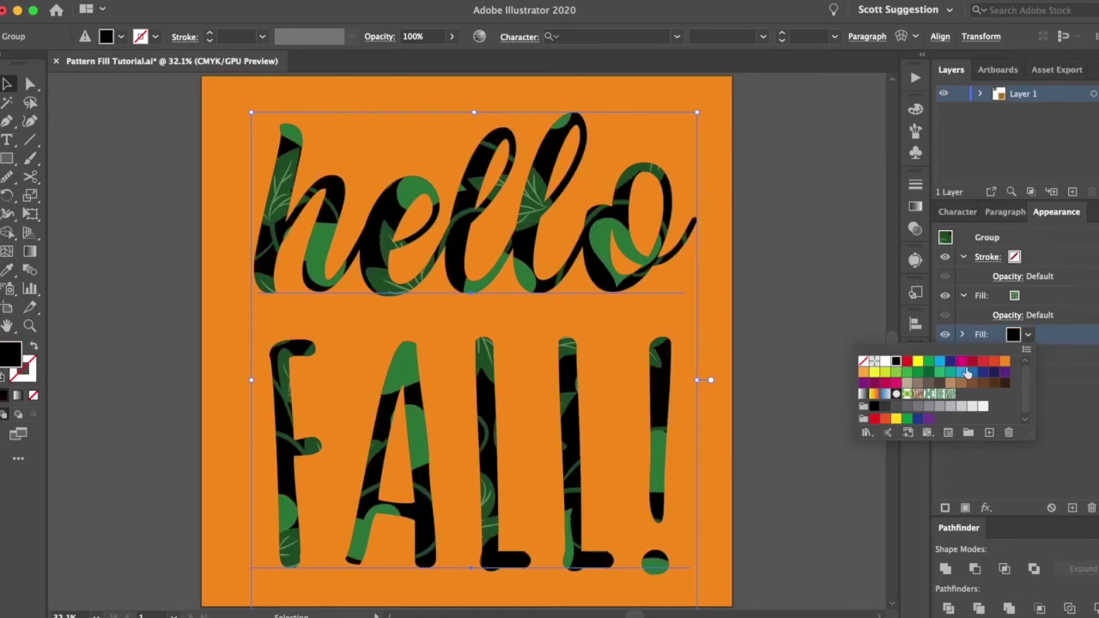
{"action": "left_click", "coordinate": [1005, 361]}
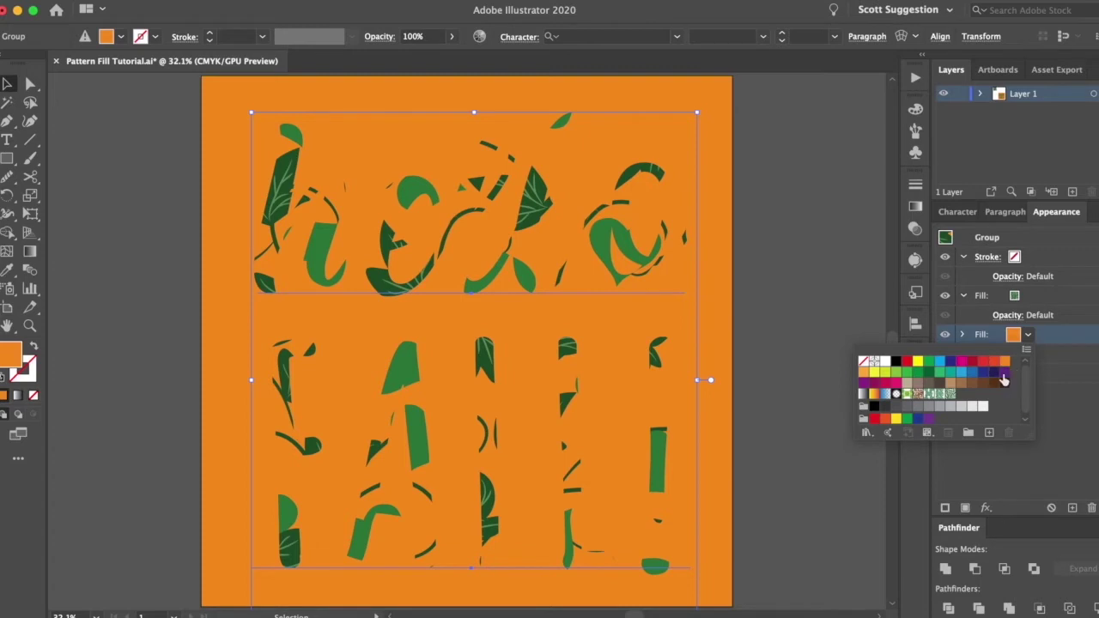
{"action": "left_click", "coordinate": [994, 361]}
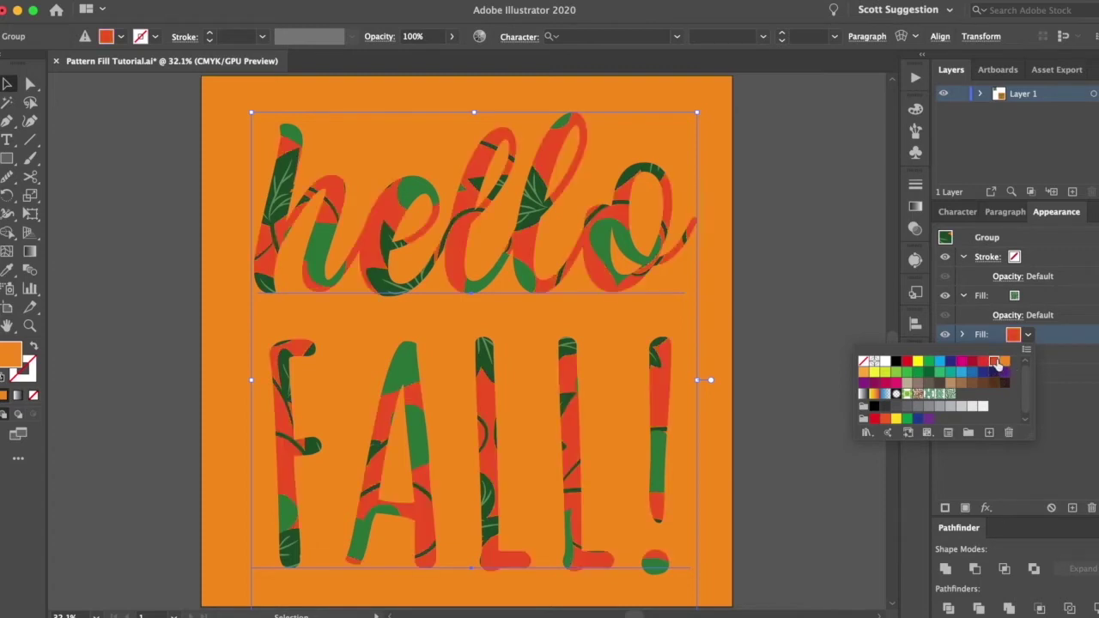
{"action": "left_click", "coordinate": [896, 361]}
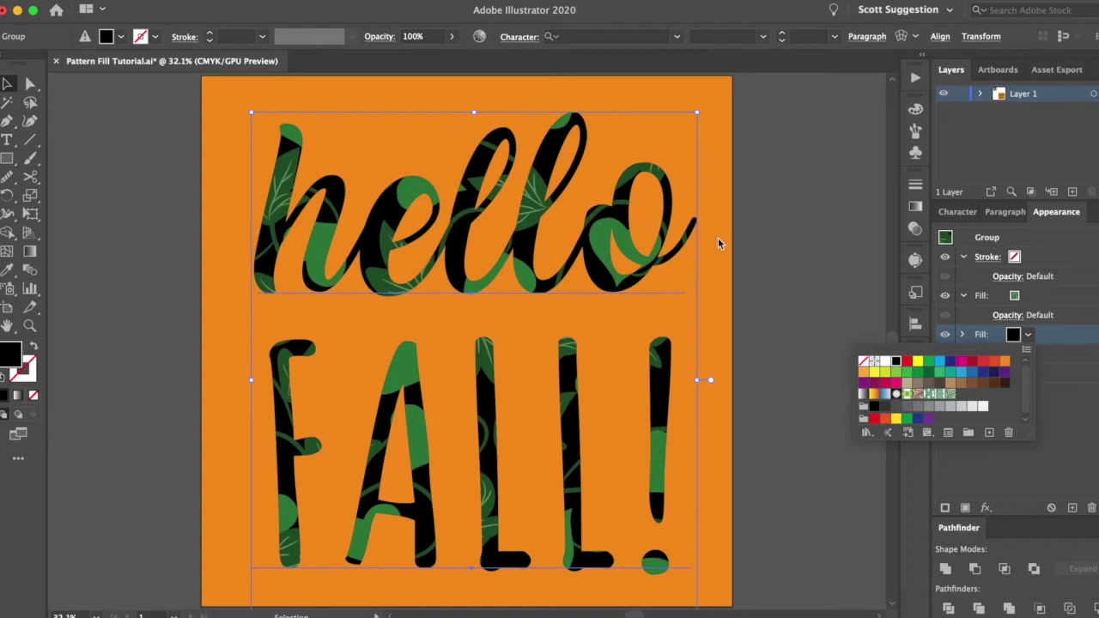
Step: Try to scale only the leaf pattern of the whole group to 45%, and cancel the scaling
{"action": "right_click", "coordinate": [555, 263]}
{"action": "mouse_move", "coordinate": [587, 438]}
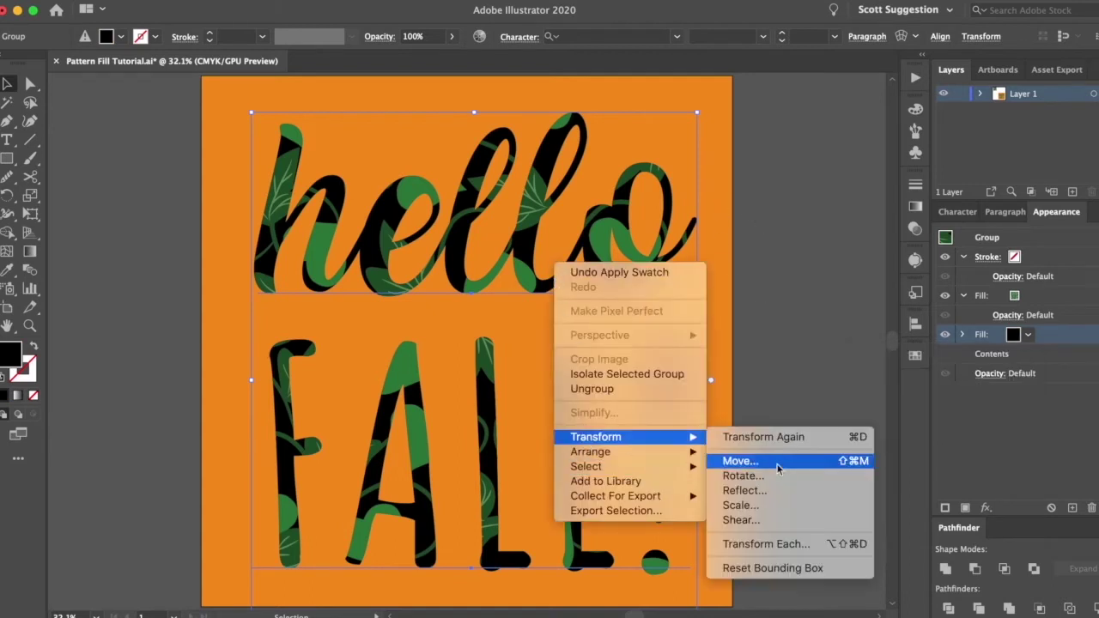
{"action": "left_click", "coordinate": [762, 507]}
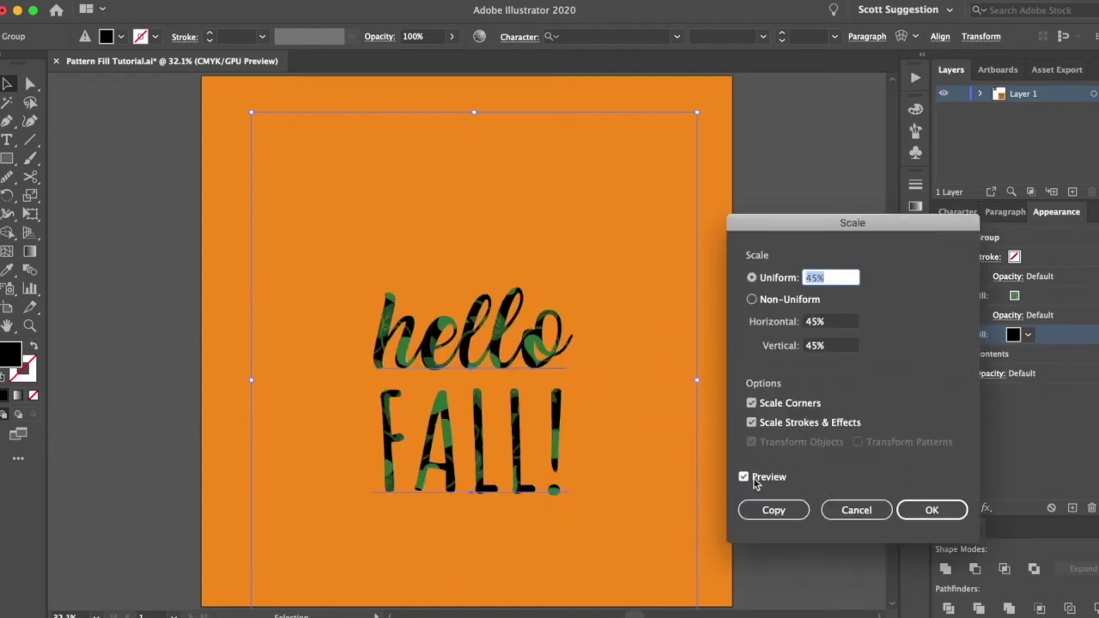
{"action": "left_click", "coordinate": [848, 510]}
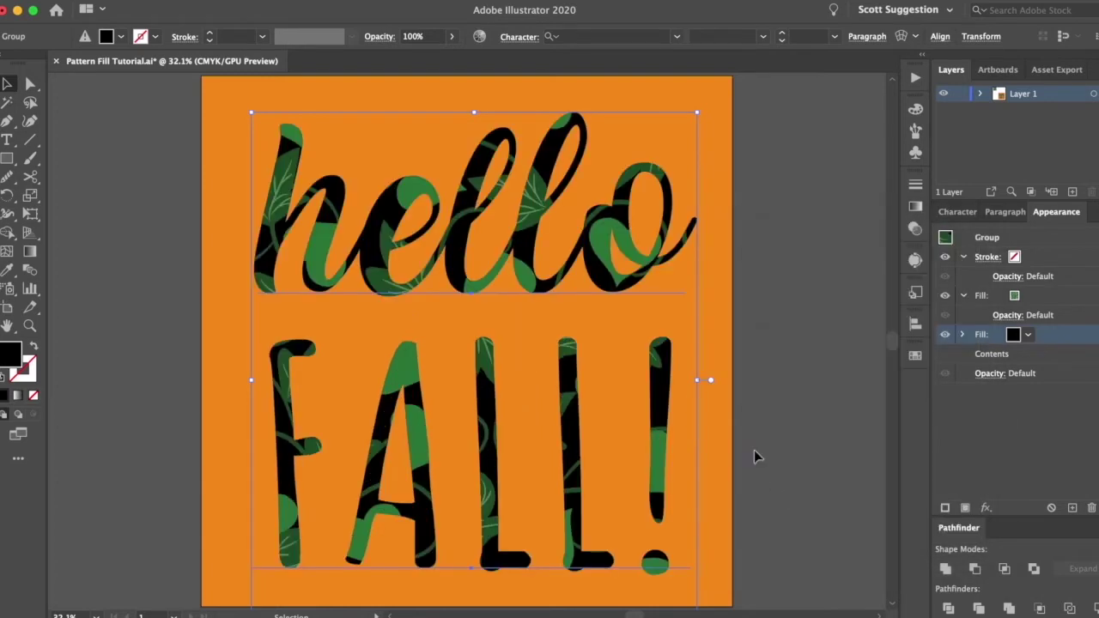
{"action": "left_click", "coordinate": [807, 404]}
Step: Isolate the group and try to scale its leaf pattern to 45% from inside isolation mode, then cancel
{"action": "left_click", "coordinate": [533, 290]}
{"action": "right_click", "coordinate": [529, 288]}
{"action": "left_click", "coordinate": [586, 401]}
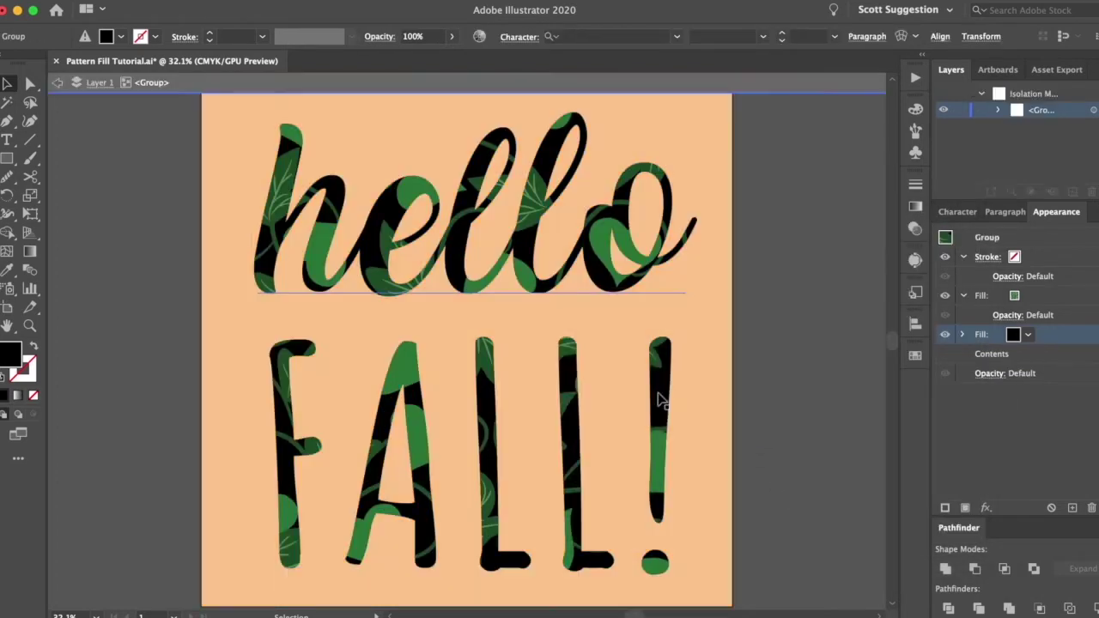
{"action": "right_click", "coordinate": [544, 349]}
{"action": "mouse_move", "coordinate": [618, 535]}
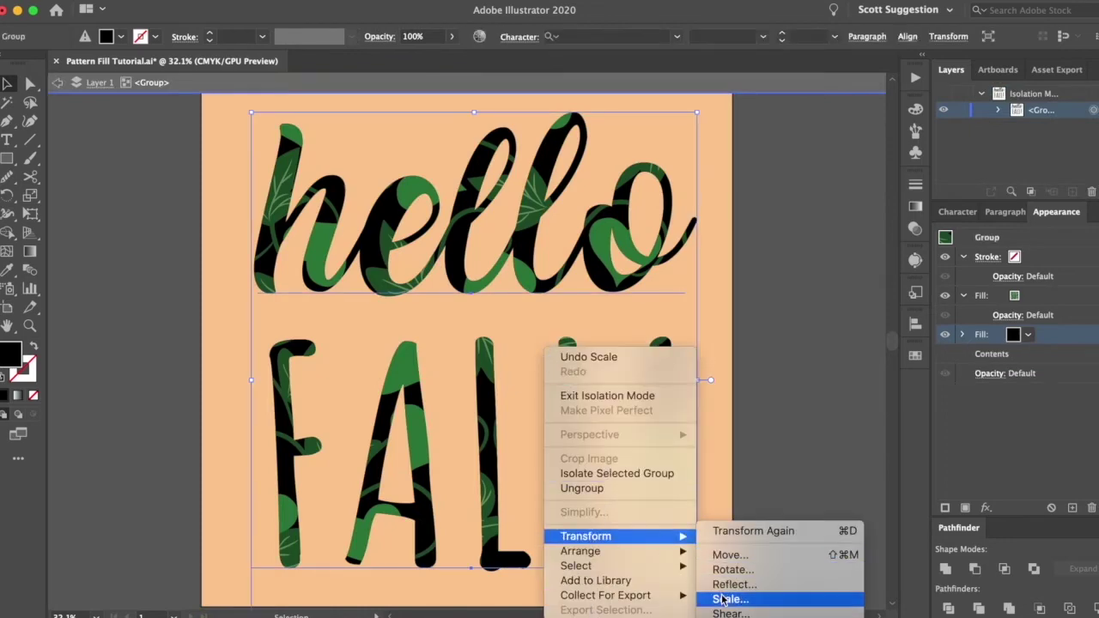
{"action": "left_click", "coordinate": [709, 593]}
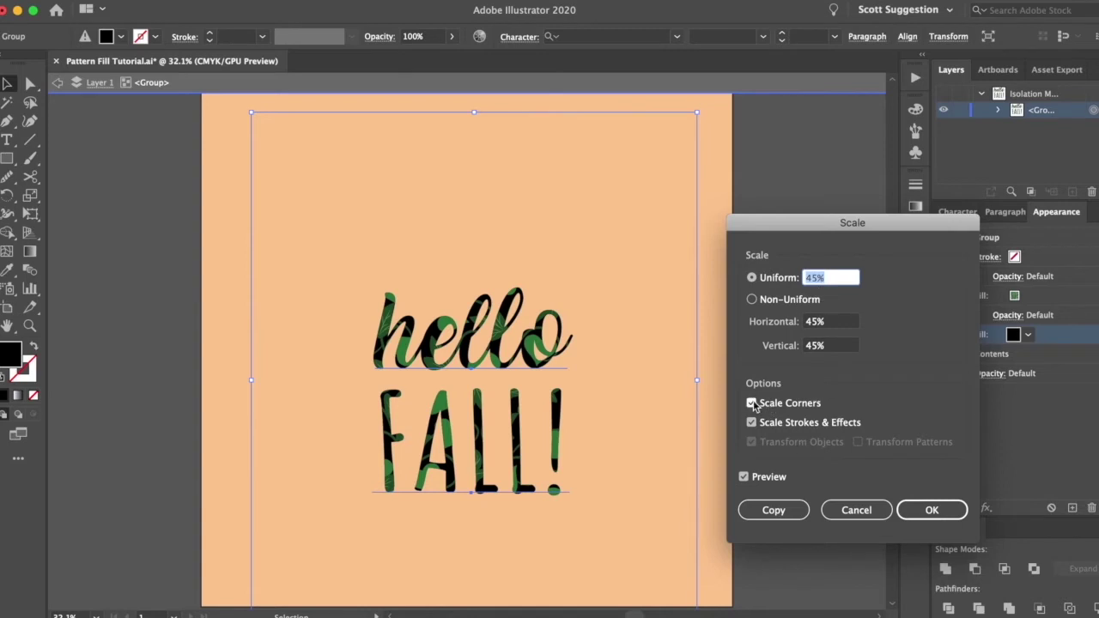
{"action": "left_click", "coordinate": [752, 423]}
{"action": "left_click", "coordinate": [856, 510]}
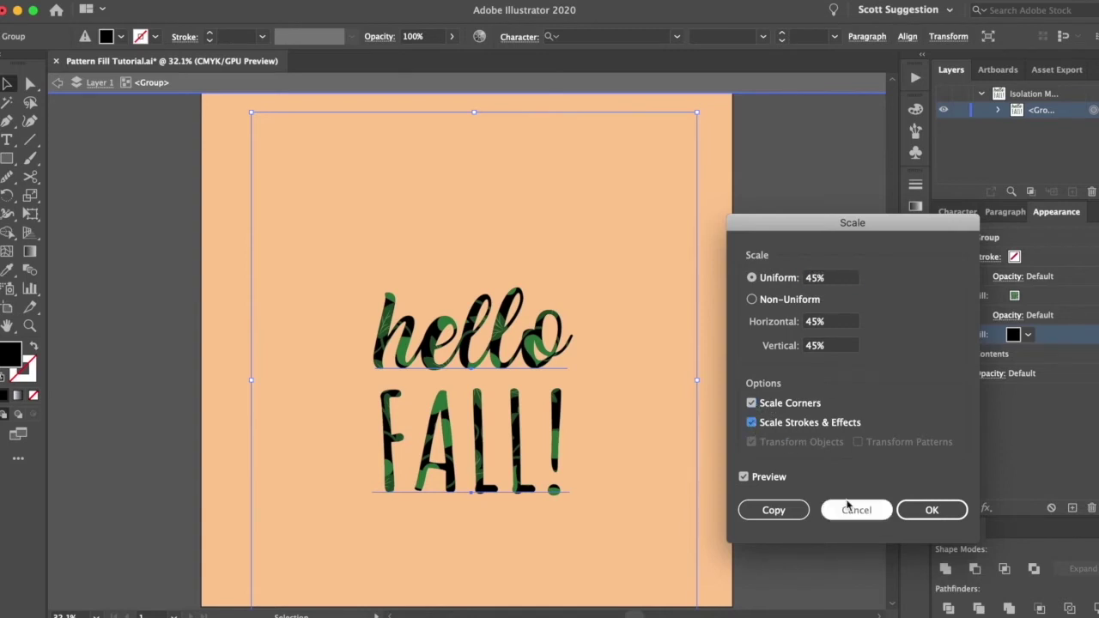
Step: Try to scale the pattern on only the "FALL!" text inside the isolated group, and cancel the scaling
{"action": "left_click", "coordinate": [771, 444]}
{"action": "key", "text": "a"}
{"action": "left_click", "coordinate": [471, 437]}
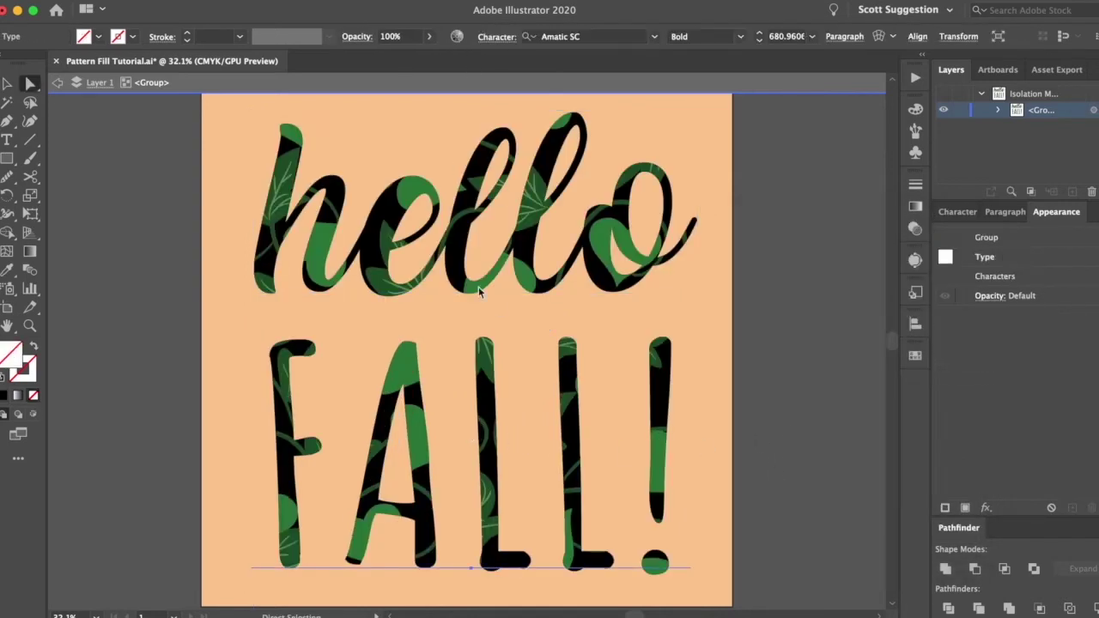
{"action": "right_click", "coordinate": [471, 437]}
{"action": "mouse_move", "coordinate": [653, 588]}
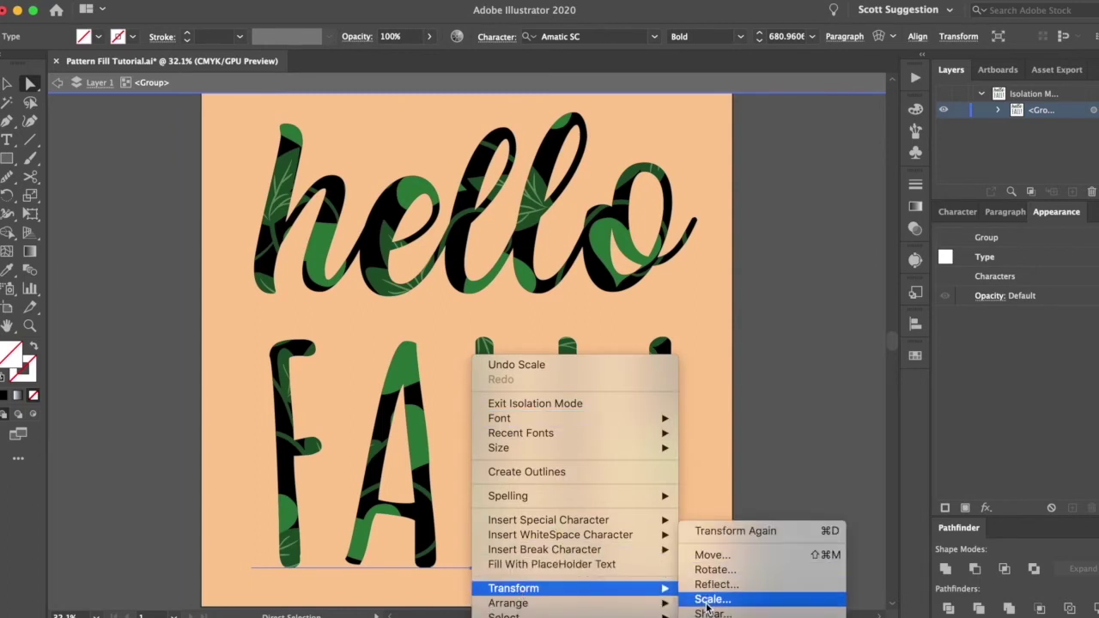
{"action": "left_click", "coordinate": [712, 598]}
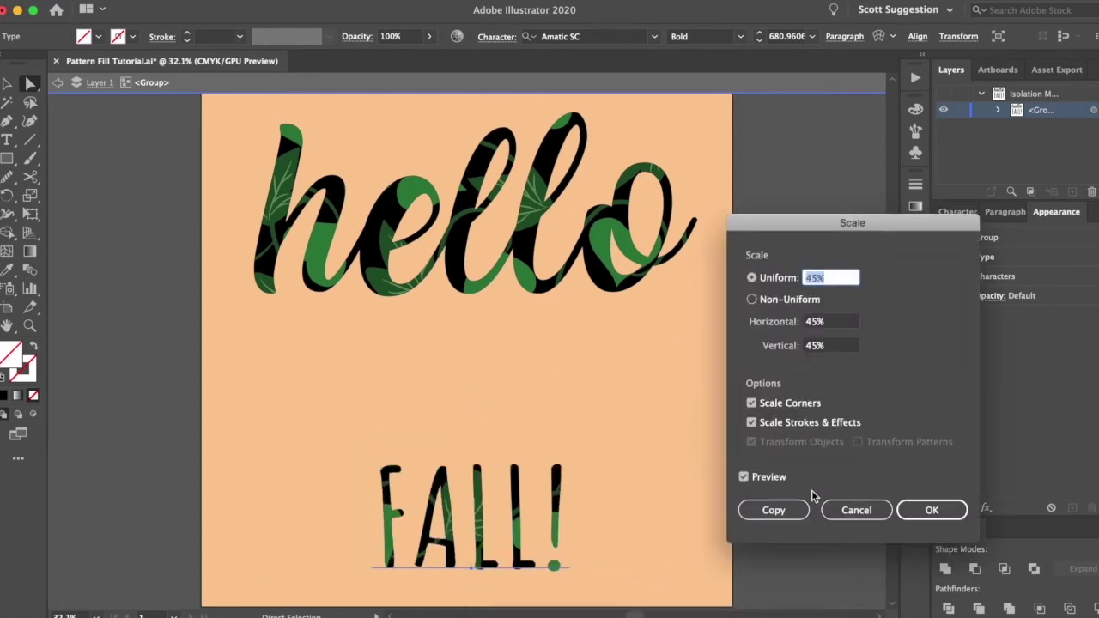
{"action": "left_click", "coordinate": [848, 512]}
{"action": "left_click", "coordinate": [768, 444]}
Step: Leave the group's isolation mode with nothing selected
{"action": "key", "text": "v"}
{"action": "left_click", "coordinate": [595, 444]}
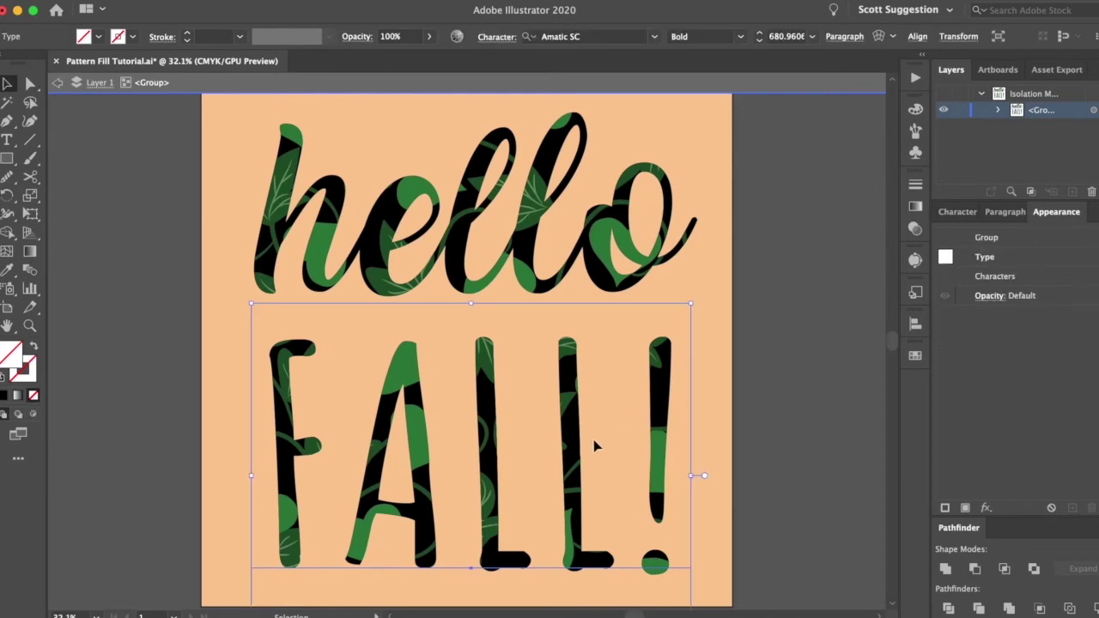
{"action": "right_click", "coordinate": [561, 449]}
{"action": "left_click", "coordinate": [825, 271]}
{"action": "double_click", "coordinate": [807, 295]}
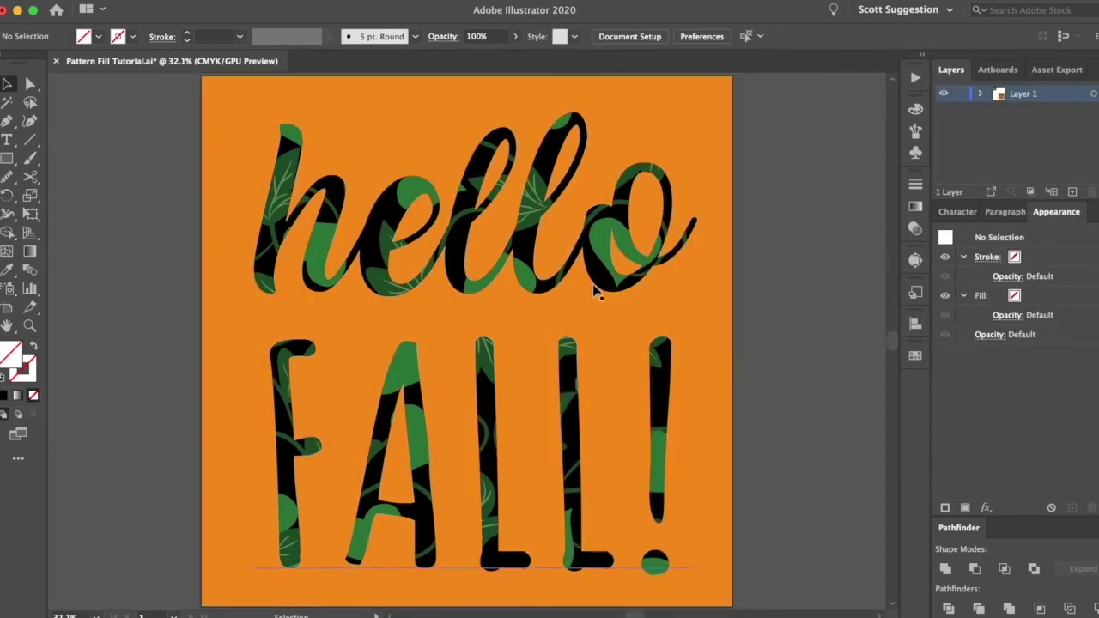
Step: Ungroup the "hello" and "FALL!" text objects and deselect them
{"action": "left_click", "coordinate": [592, 288]}
{"action": "right_click", "coordinate": [500, 306]}
{"action": "left_click", "coordinate": [532, 435]}
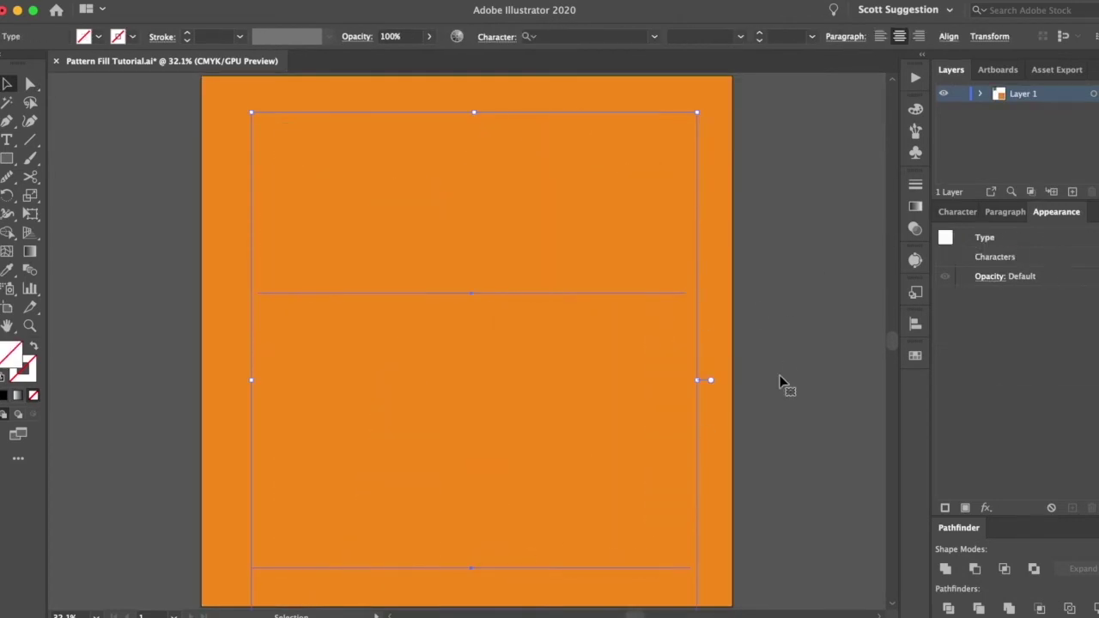
{"action": "left_click", "coordinate": [781, 382]}
{"action": "left_click", "coordinate": [592, 307]}
{"action": "left_click", "coordinate": [589, 258], "text": "shift"}
{"action": "left_click", "coordinate": [811, 354]}
Step: Add a new black appearance fill to the "hello" text and another to the "FALL!" text
{"action": "left_click", "coordinate": [630, 240]}
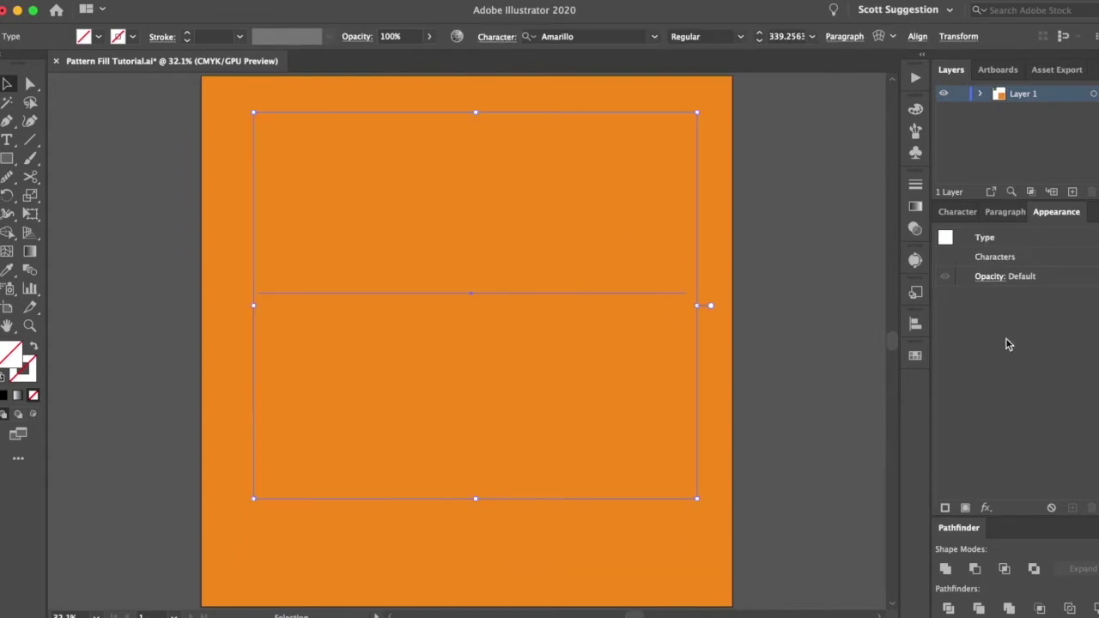
{"action": "left_click", "coordinate": [965, 508]}
{"action": "left_click", "coordinate": [1027, 296]}
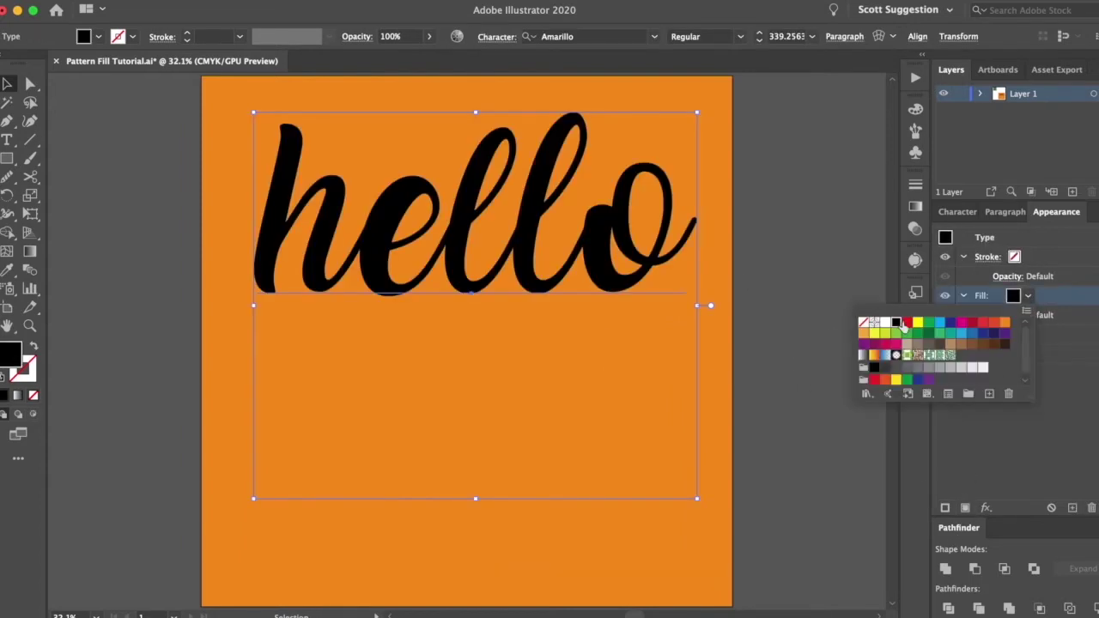
{"action": "left_click", "coordinate": [537, 438]}
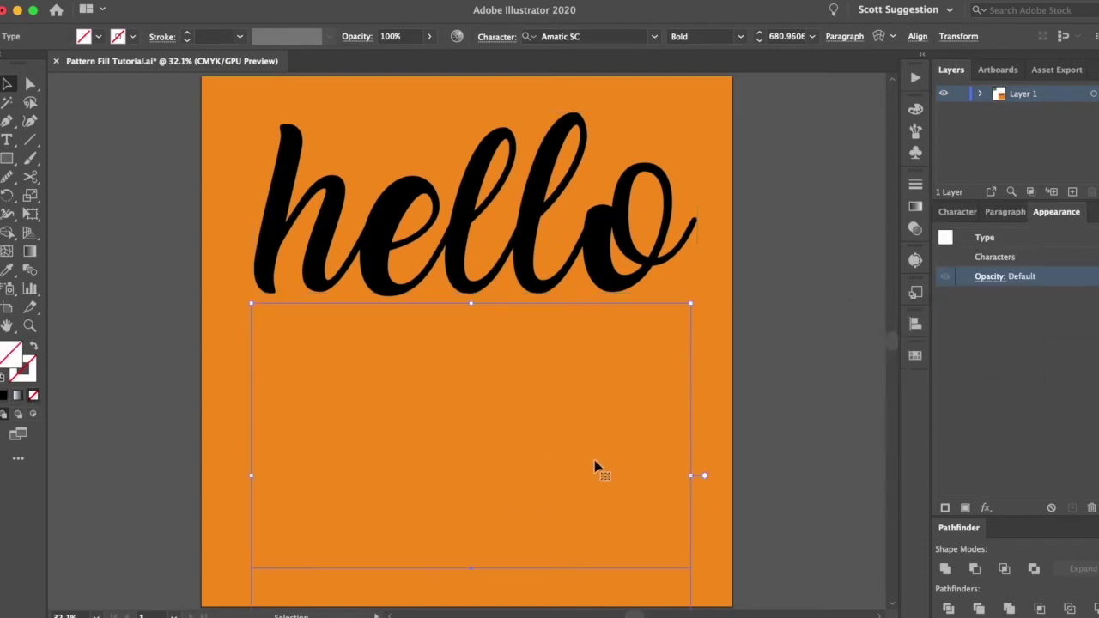
{"action": "left_click", "coordinate": [965, 508]}
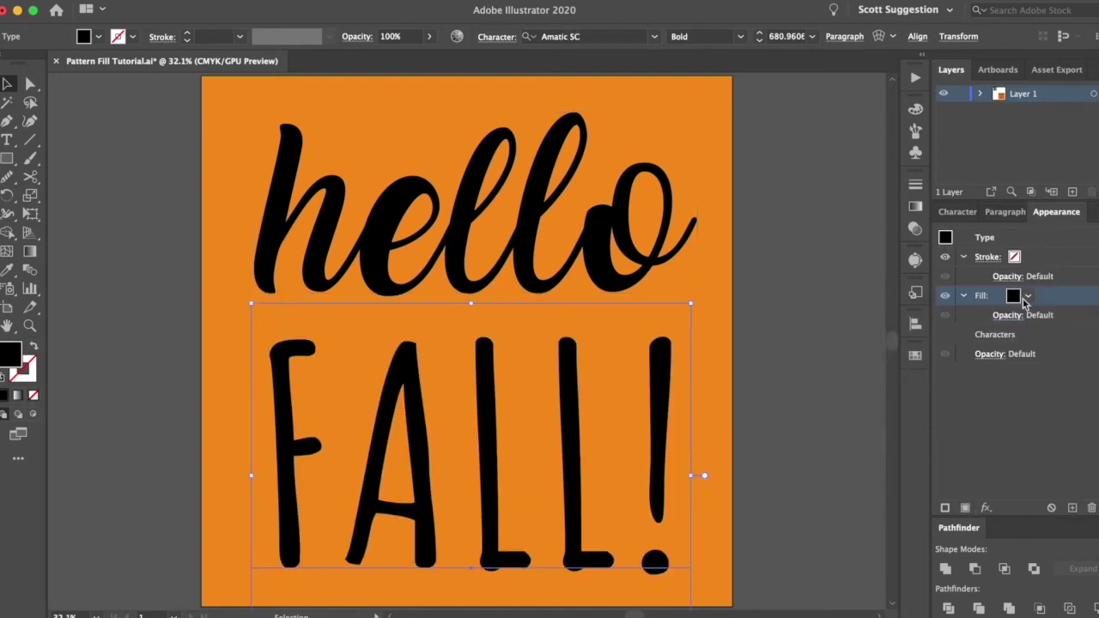
Step: Set the appearance fill of the "hello" text to the Leaf Pattern swatch
{"action": "left_click", "coordinate": [621, 248]}
{"action": "left_click", "coordinate": [661, 220]}
{"action": "key", "text": "a"}
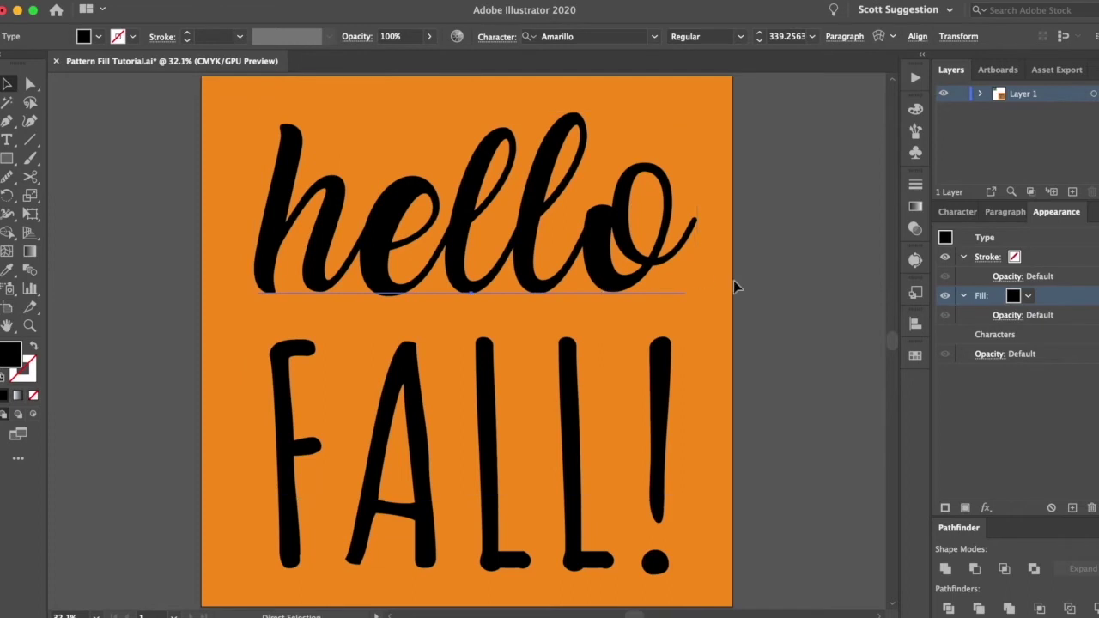
{"action": "left_click", "coordinate": [788, 303]}
{"action": "key", "text": "v"}
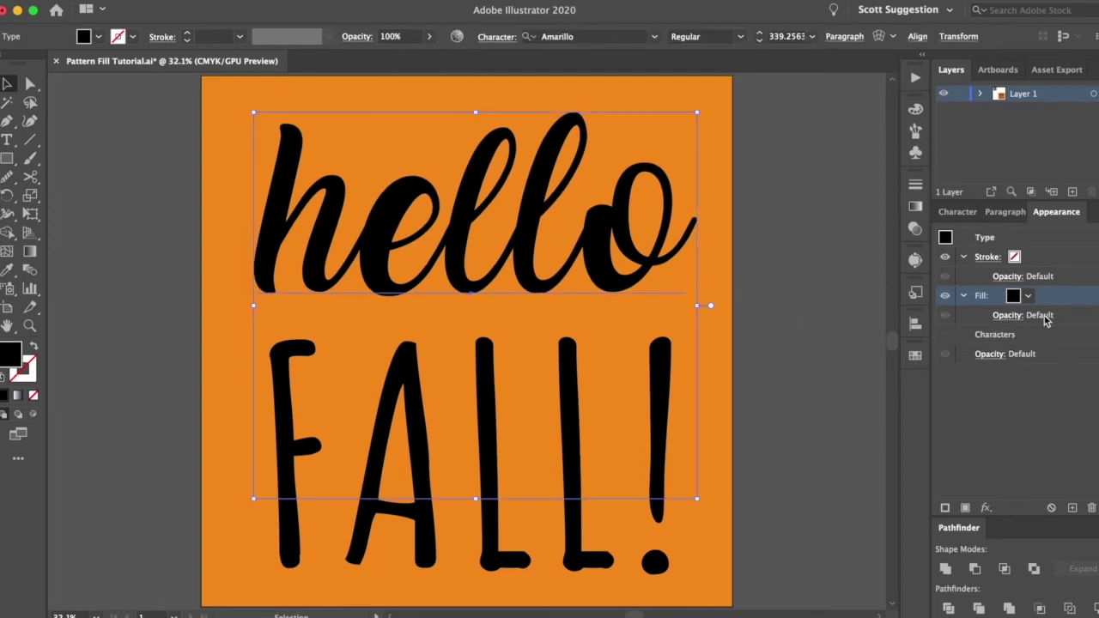
{"action": "left_click", "coordinate": [1028, 297]}
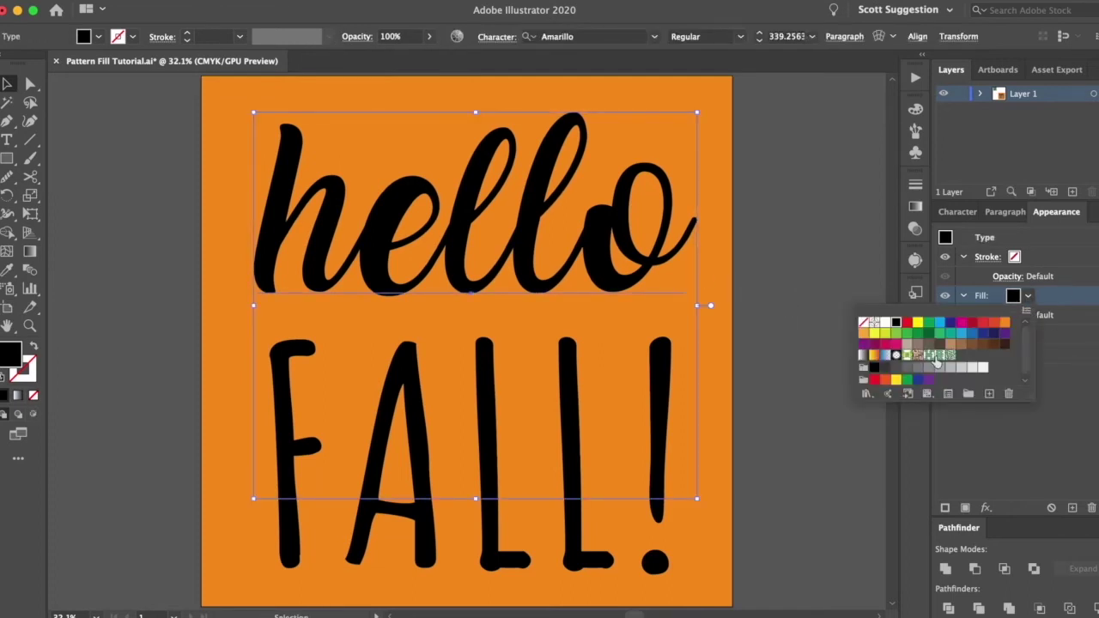
{"action": "left_click", "coordinate": [950, 355]}
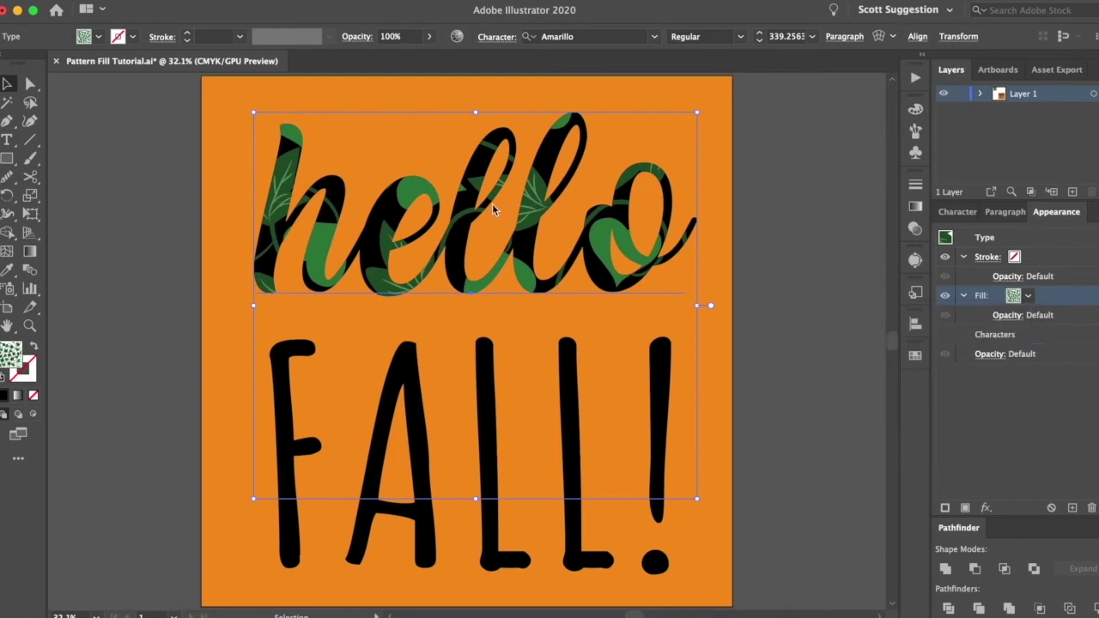
Step: Scale the "hello" text's pattern uniformly to 45% with Transform Objects off and Transform Patterns on, then deselect
{"action": "right_click", "coordinate": [504, 277]}
{"action": "mouse_move", "coordinate": [565, 498]}
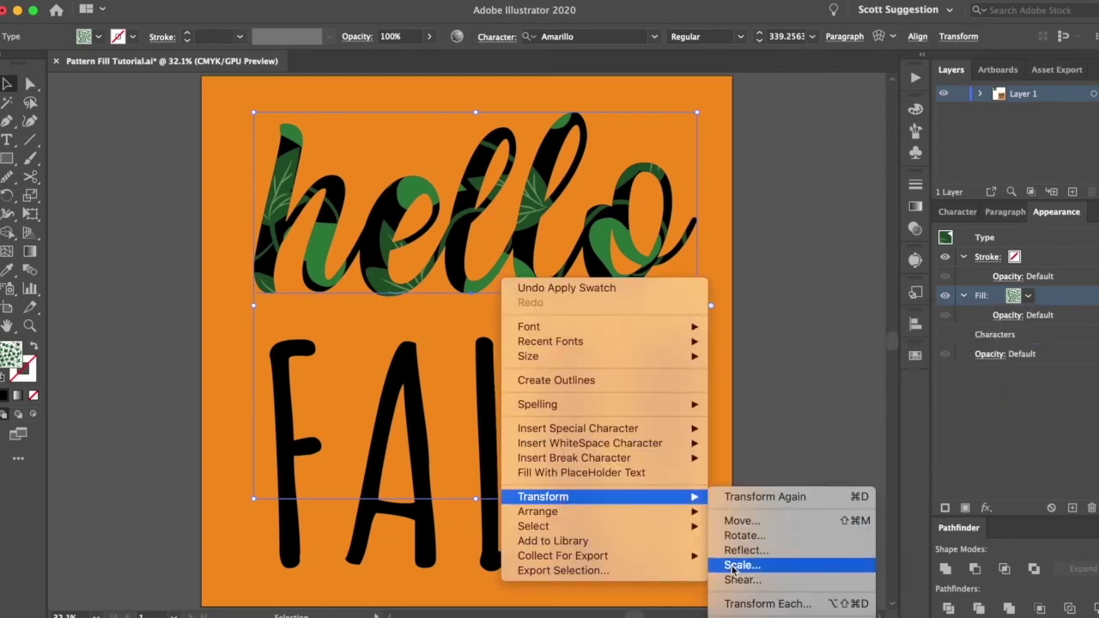
{"action": "left_click", "coordinate": [740, 565]}
{"action": "left_click", "coordinate": [752, 442]}
{"action": "left_click", "coordinate": [759, 443]}
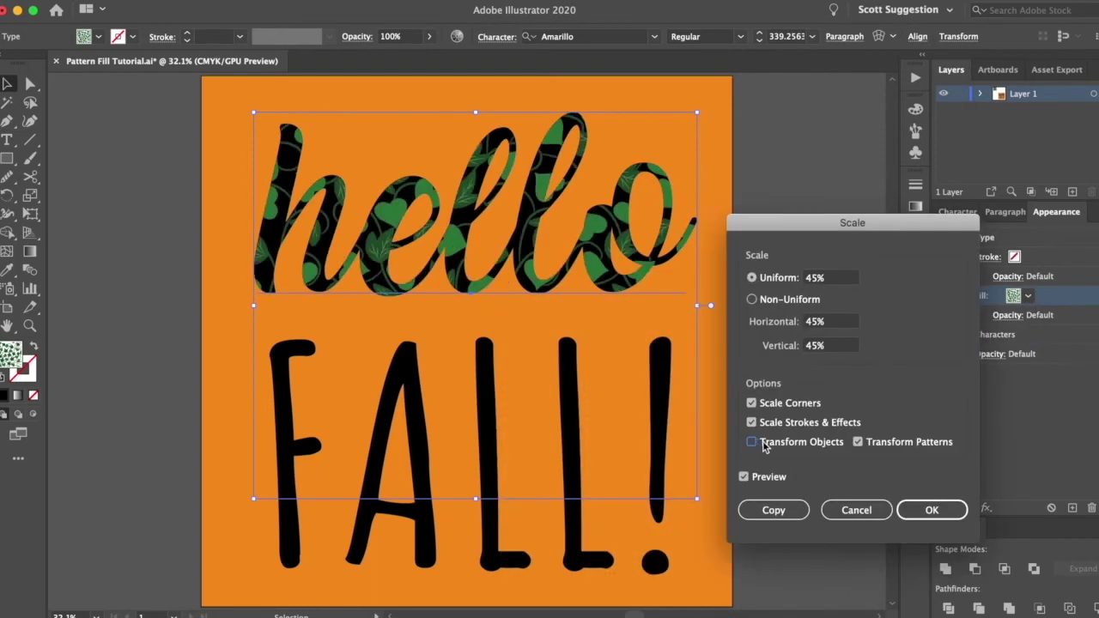
{"action": "left_click", "coordinate": [931, 509]}
{"action": "left_click", "coordinate": [743, 429]}
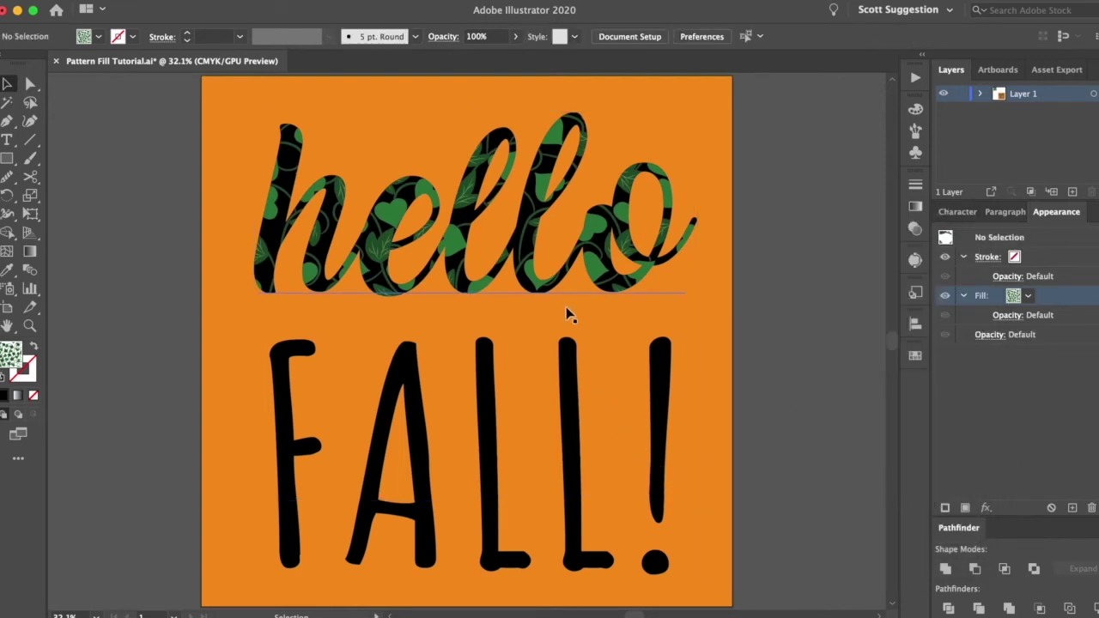
Step: Undo the pattern scaling and the Leaf Pattern fill on "hello", and select the "FALL!" text
{"action": "key", "text": "super+z"}
{"action": "key", "text": "super+z"}
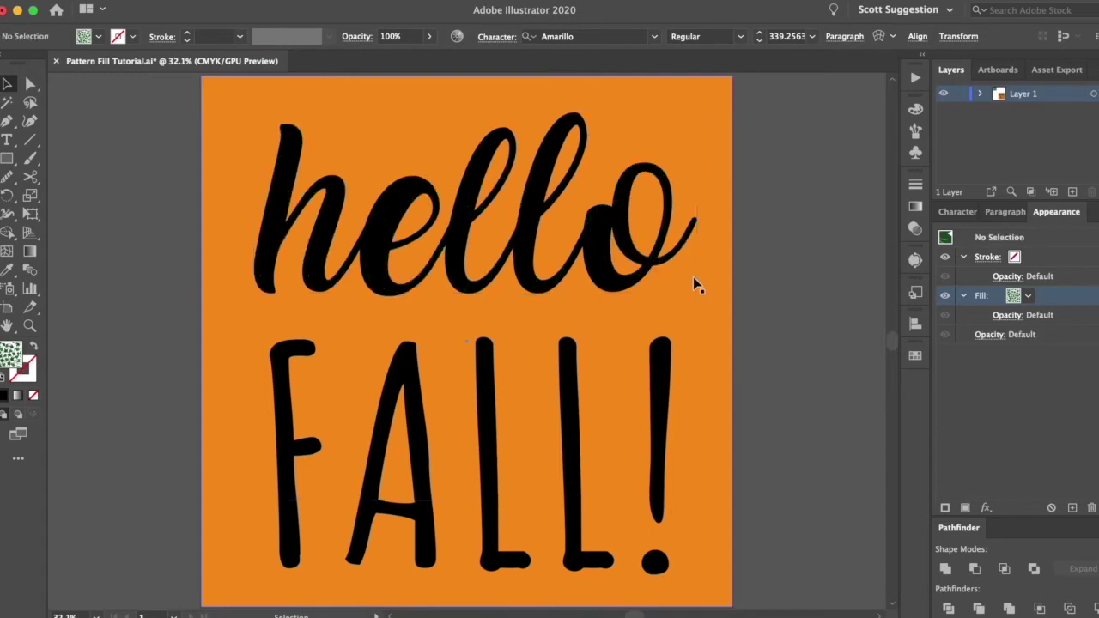
{"action": "left_click", "coordinate": [564, 482]}
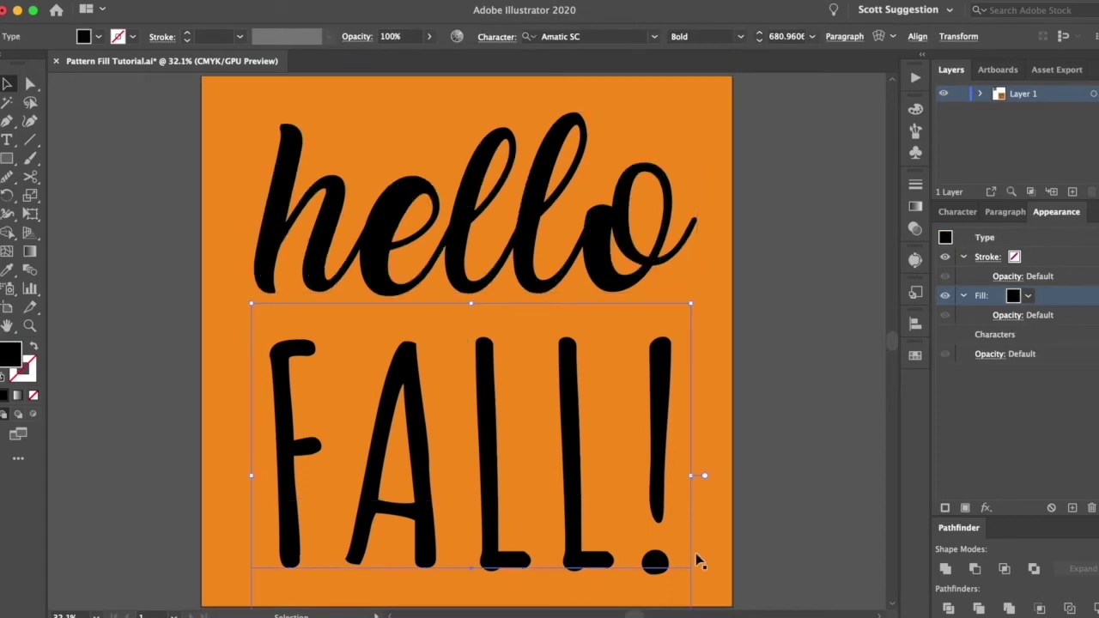
Step: Add a second fill to the "FALL!" text using the Leaf Pattern swatch and stack it above the black fill
{"action": "left_click", "coordinate": [1072, 508]}
{"action": "left_click", "coordinate": [1022, 340]}
{"action": "left_click", "coordinate": [1023, 337]}
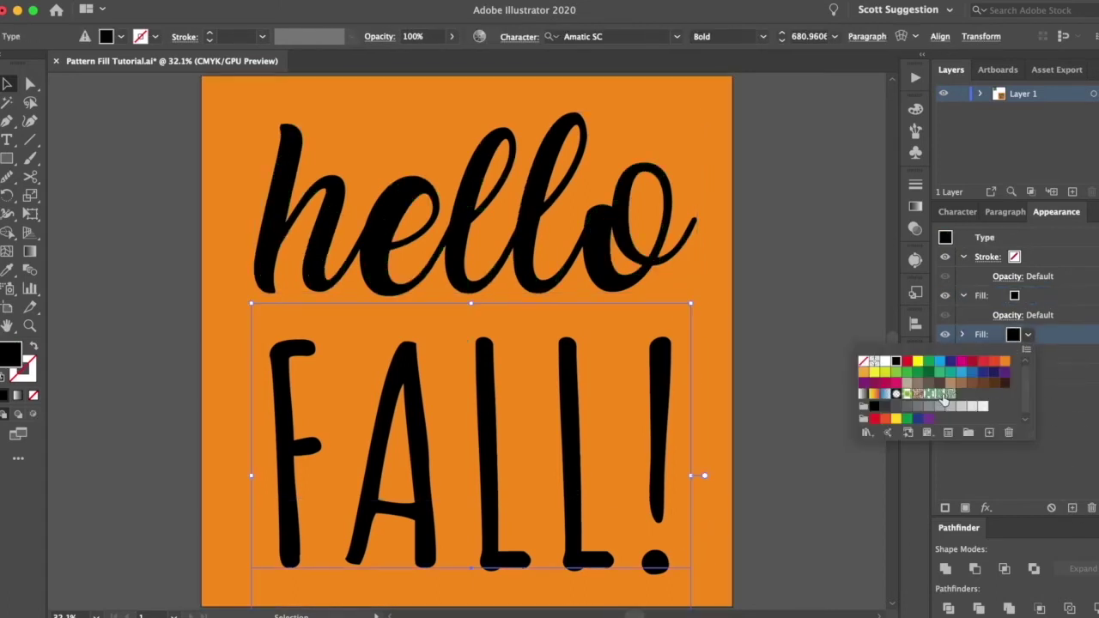
{"action": "left_click", "coordinate": [949, 394]}
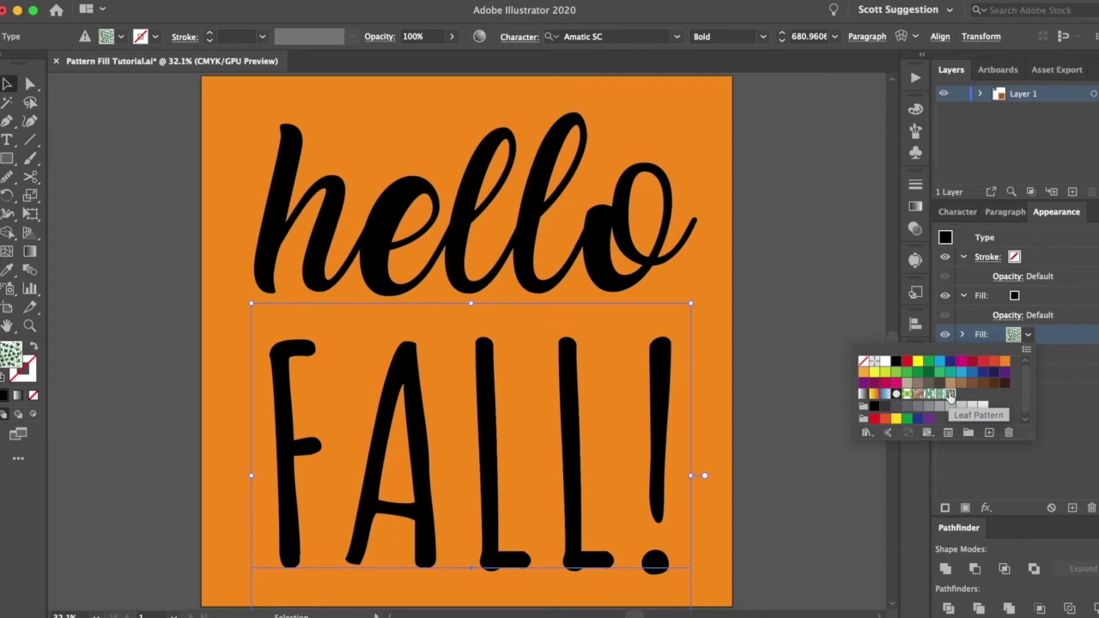
{"action": "left_click_drag", "start_coordinate": [1058, 339], "coordinate": [1049, 284]}
{"action": "left_click", "coordinate": [813, 452]}
Step: Scale only the "FALL!" text's pattern uniformly, trying 50% and applying 35%, with Transform Objects off and Transform Patterns on
{"action": "left_click", "coordinate": [518, 462]}
{"action": "right_click", "coordinate": [505, 464]}
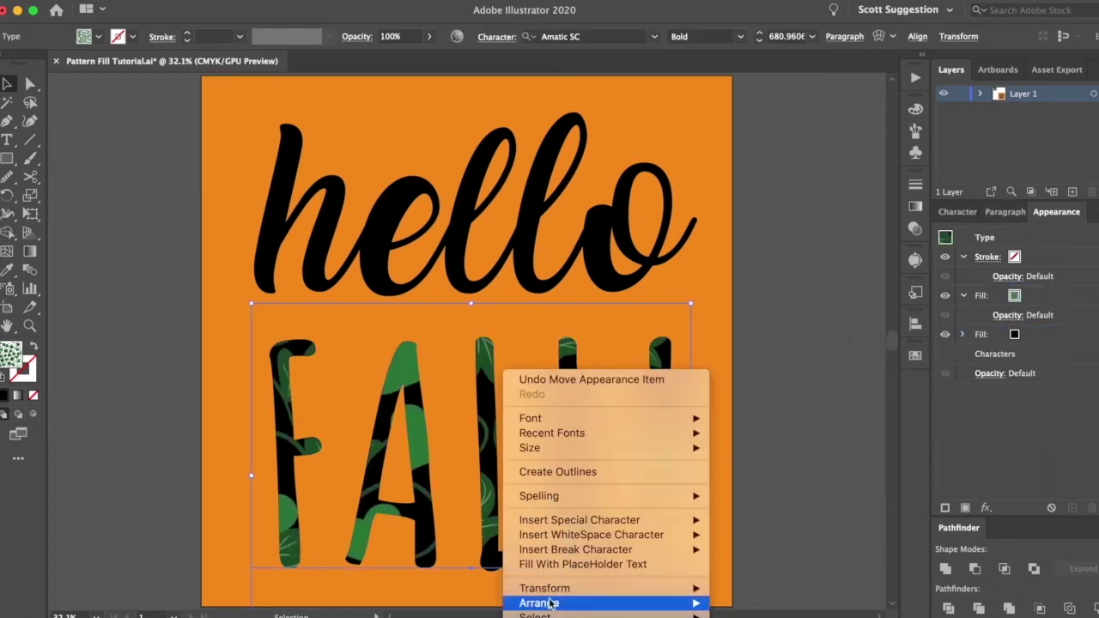
{"action": "left_click", "coordinate": [744, 597]}
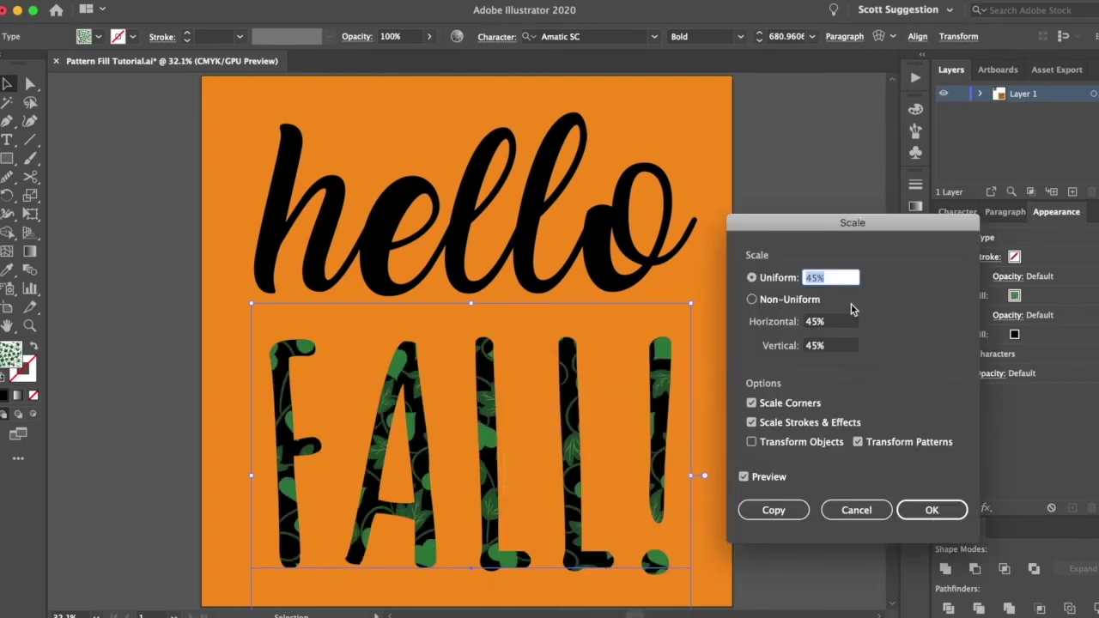
{"action": "type", "text": "50"}
{"action": "key", "text": "Tab"}
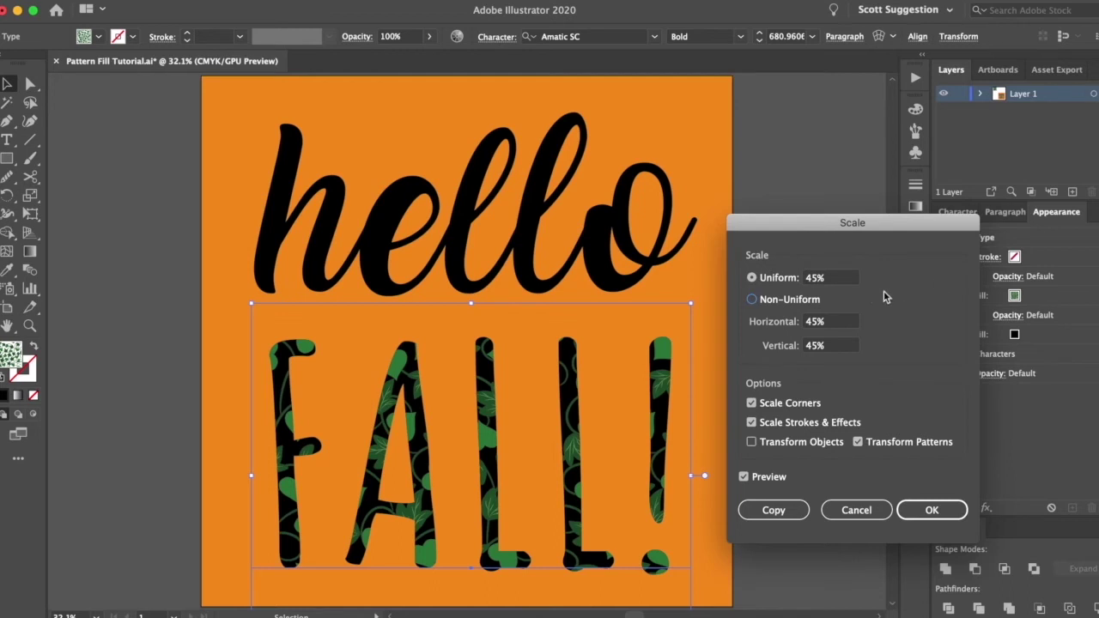
{"action": "left_click", "coordinate": [833, 277]}
{"action": "type", "text": "50"}
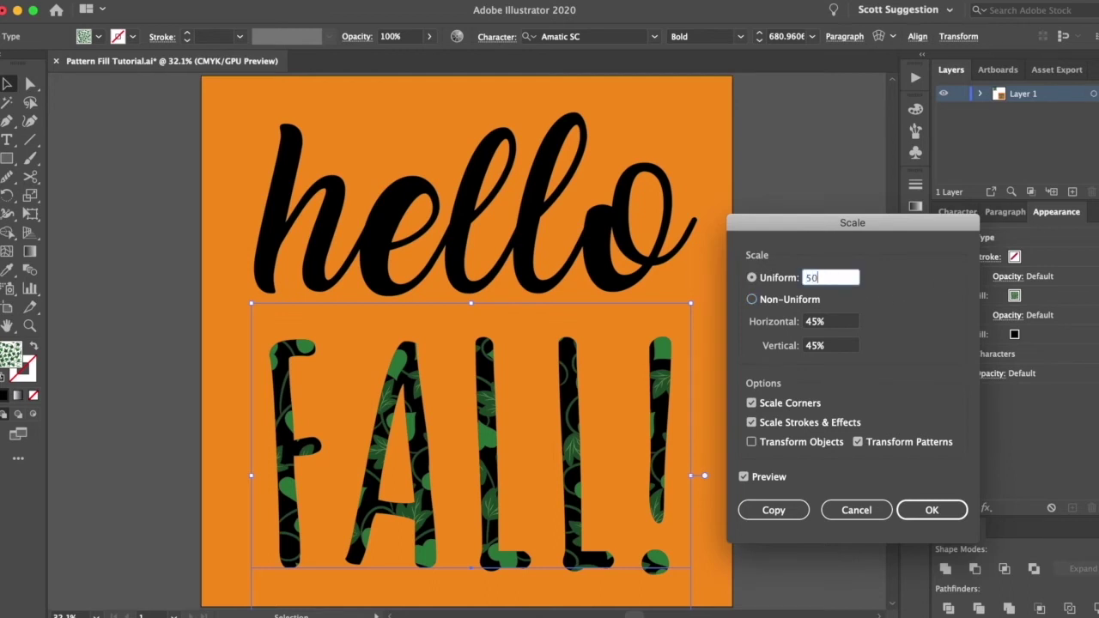
{"action": "key", "text": "Tab"}
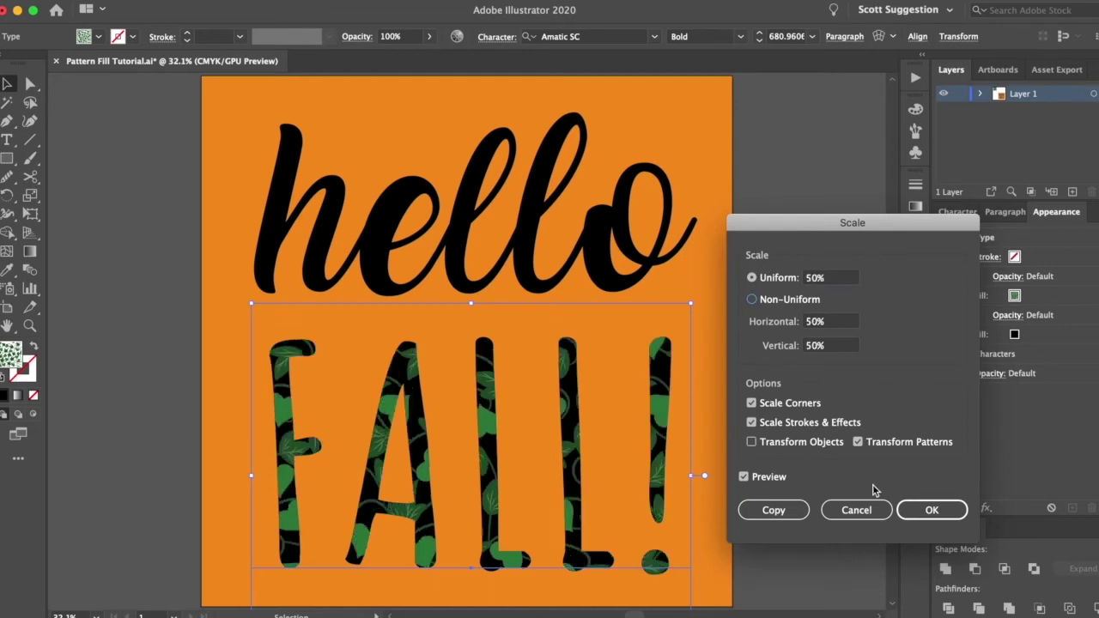
{"action": "left_click", "coordinate": [753, 279]}
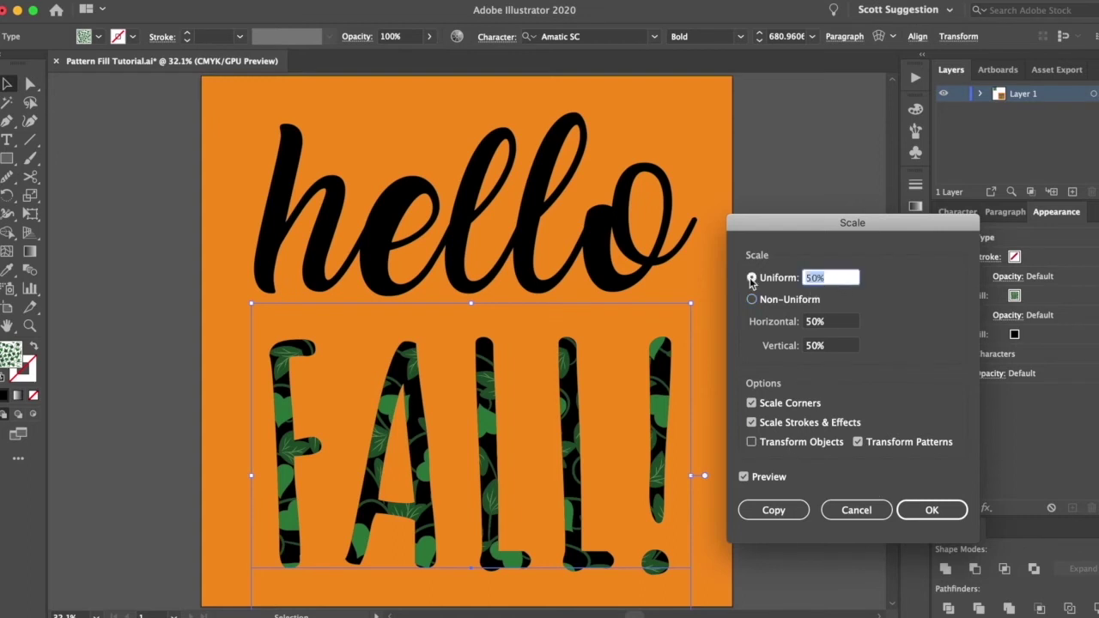
{"action": "type", "text": "35"}
{"action": "key", "text": "Tab"}
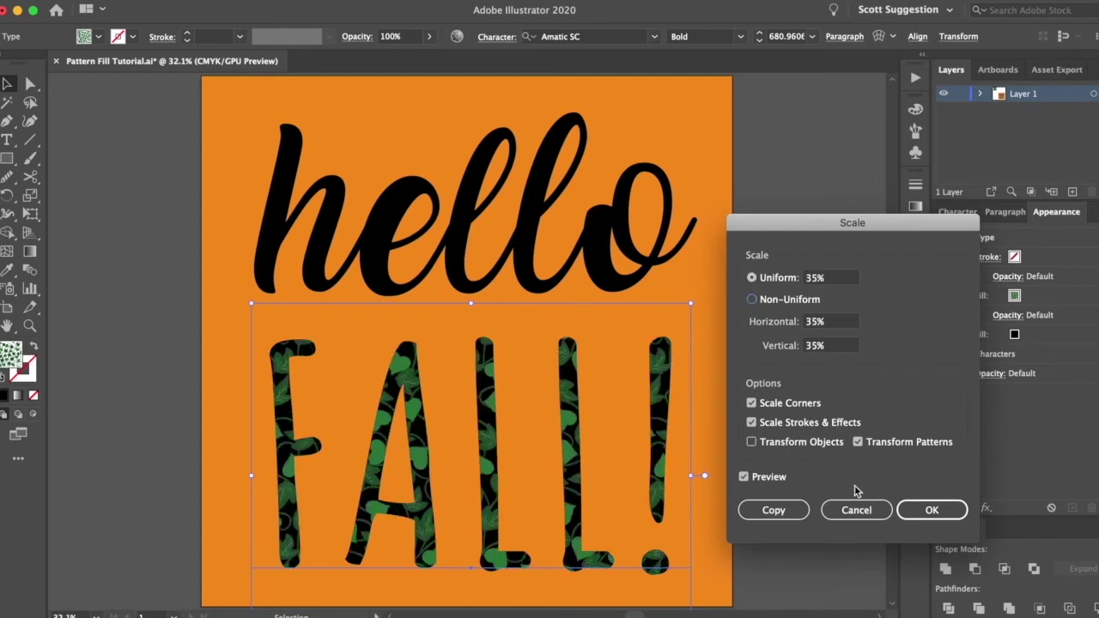
{"action": "left_click", "coordinate": [922, 512]}
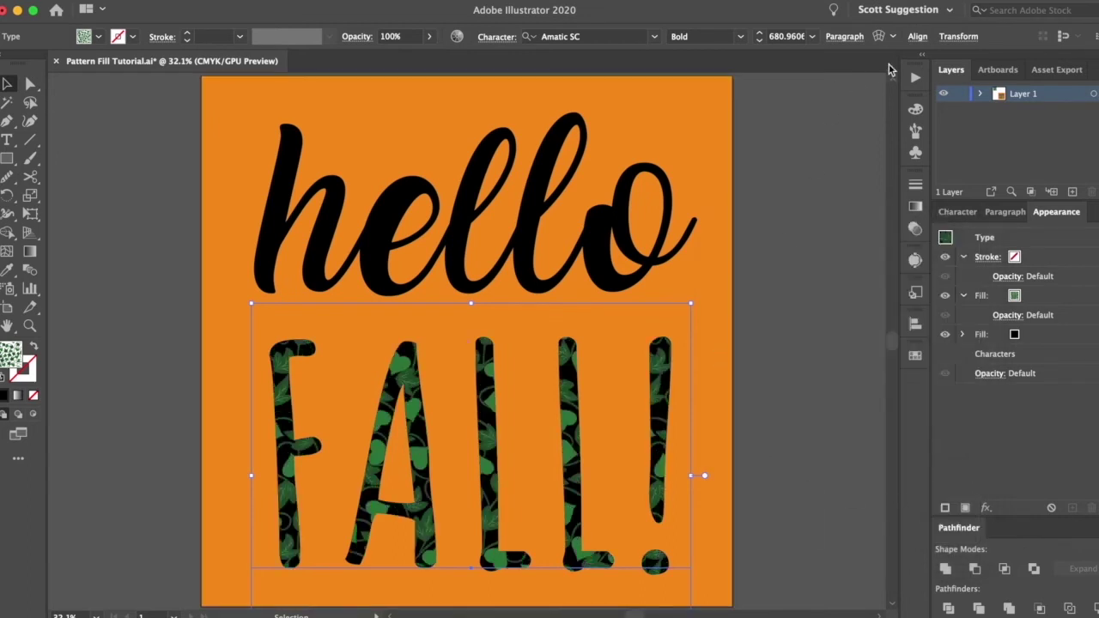
Step: Change the font of the "FALL!" text to Bloodlust Expanded
{"action": "left_click", "coordinate": [654, 36]}
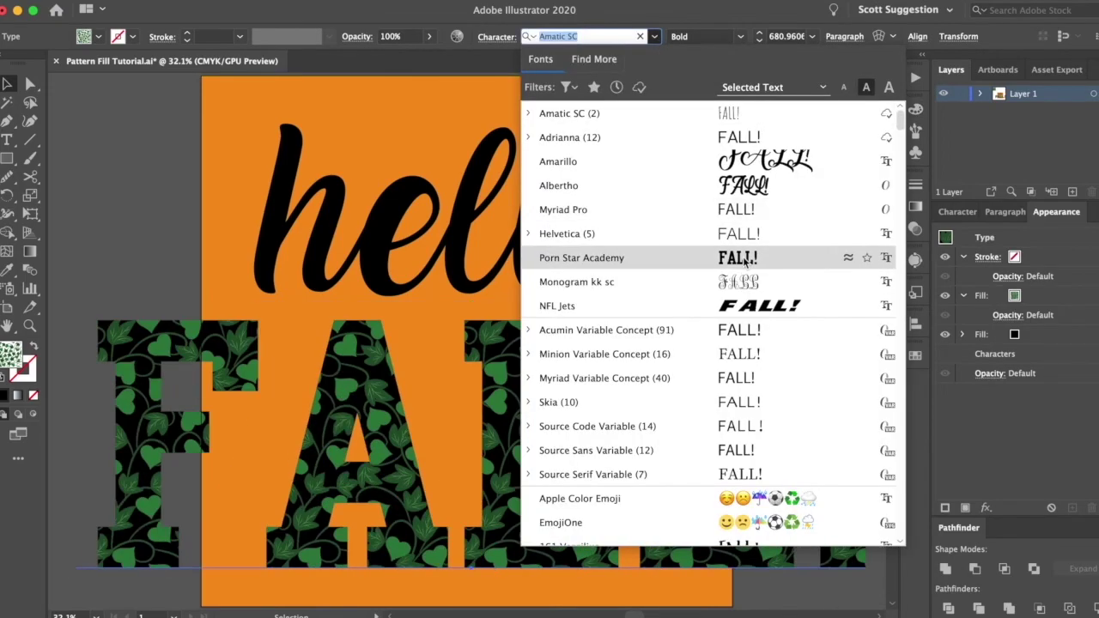
{"action": "scroll", "coordinate": [747, 258], "scroll_direction": "down", "scroll_amount": 10}
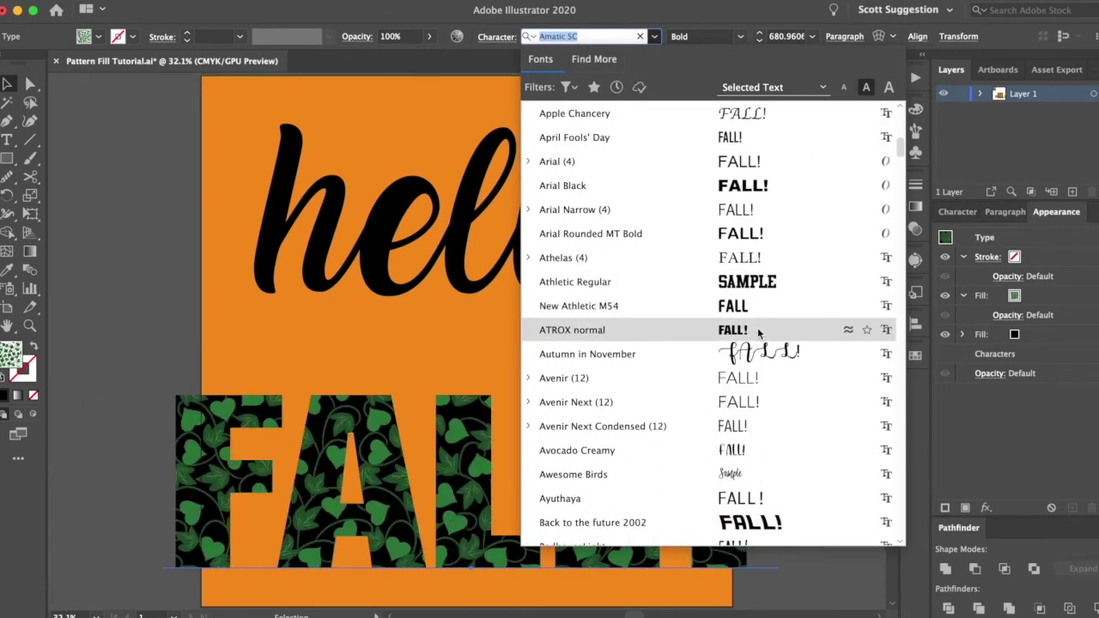
{"action": "scroll", "coordinate": [756, 337], "scroll_direction": "down", "scroll_amount": 8}
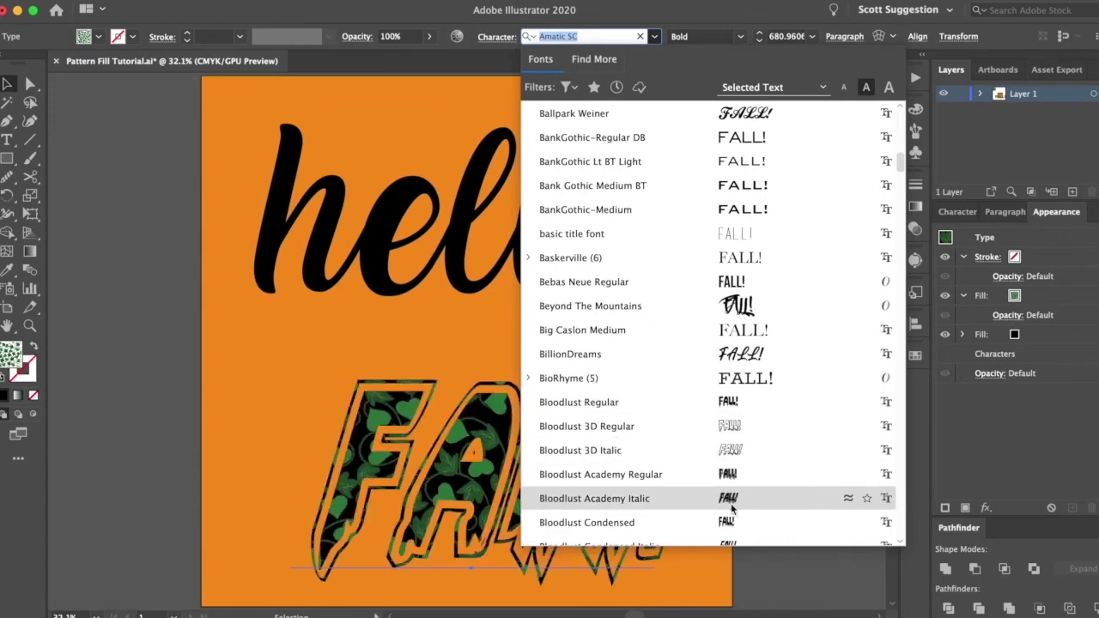
{"action": "left_click", "coordinate": [739, 426]}
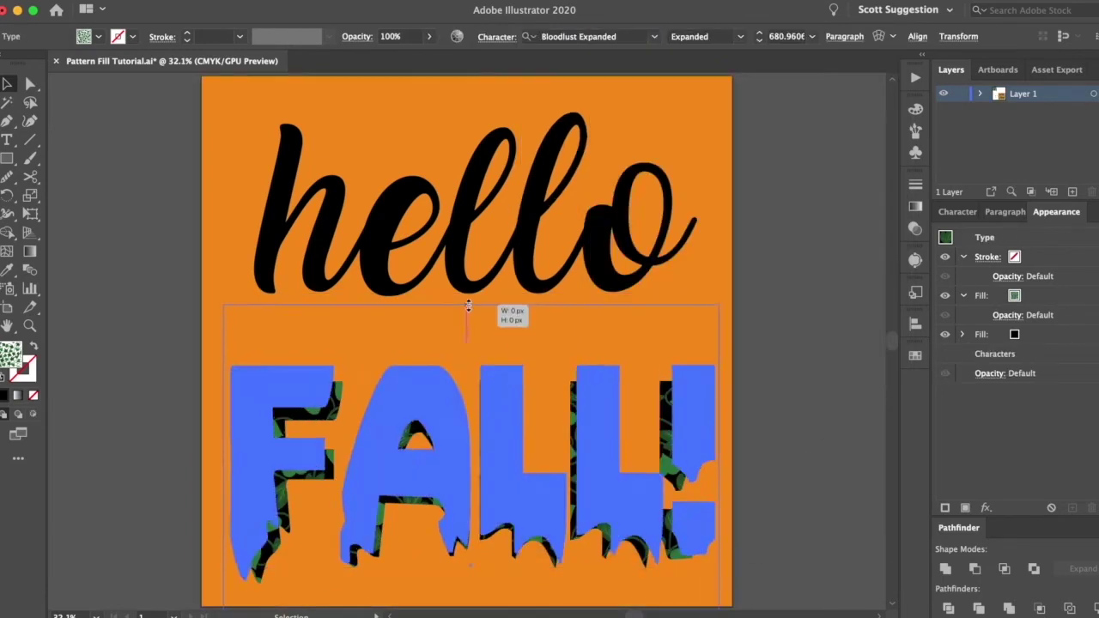
Step: Shrink and move up the "hello" and "FALL!" text, and place the black pumpkin artwork in the artboard's lower-right corner
{"action": "left_click", "coordinate": [471, 311]}
{"action": "key", "text": "super+v"}
{"action": "left_click_drag", "start_coordinate": [467, 76], "coordinate": [467, 362]}
{"action": "left_click_drag", "start_coordinate": [510, 498], "coordinate": [657, 574]}
{"action": "key", "text": "cmd+a"}
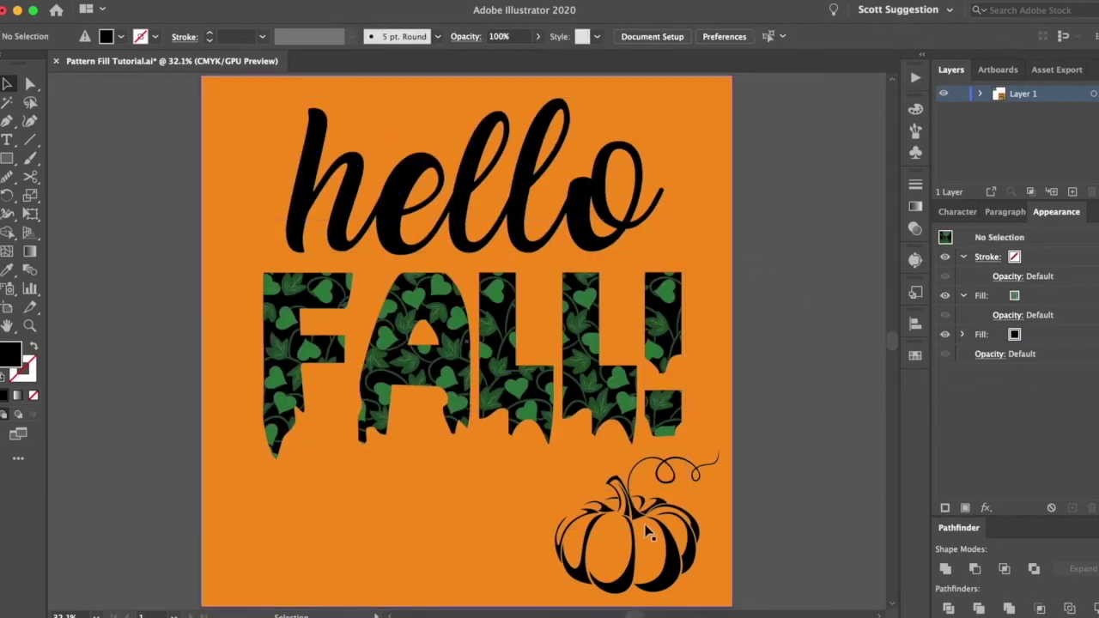
Step: Duplicate the pumpkin to its left, then shrink the copy to about half size and tilt it slightly
{"action": "left_click_drag", "start_coordinate": [627, 532], "coordinate": [468, 529]}
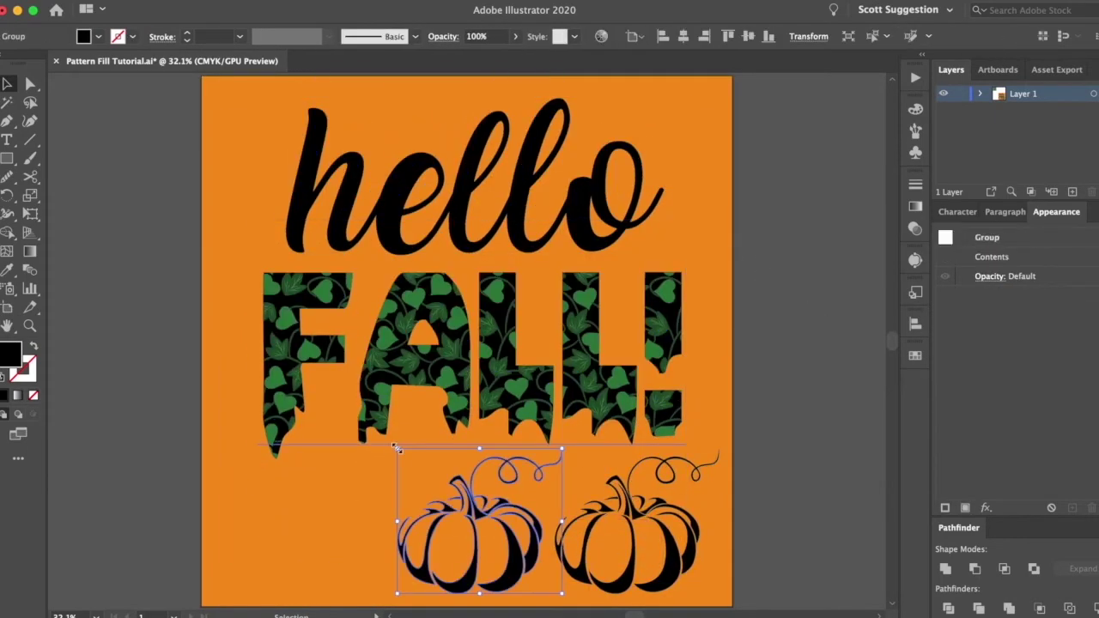
{"action": "left_click_drag", "start_coordinate": [576, 449], "coordinate": [552, 507]}
{"action": "left_click", "coordinate": [887, 491]}
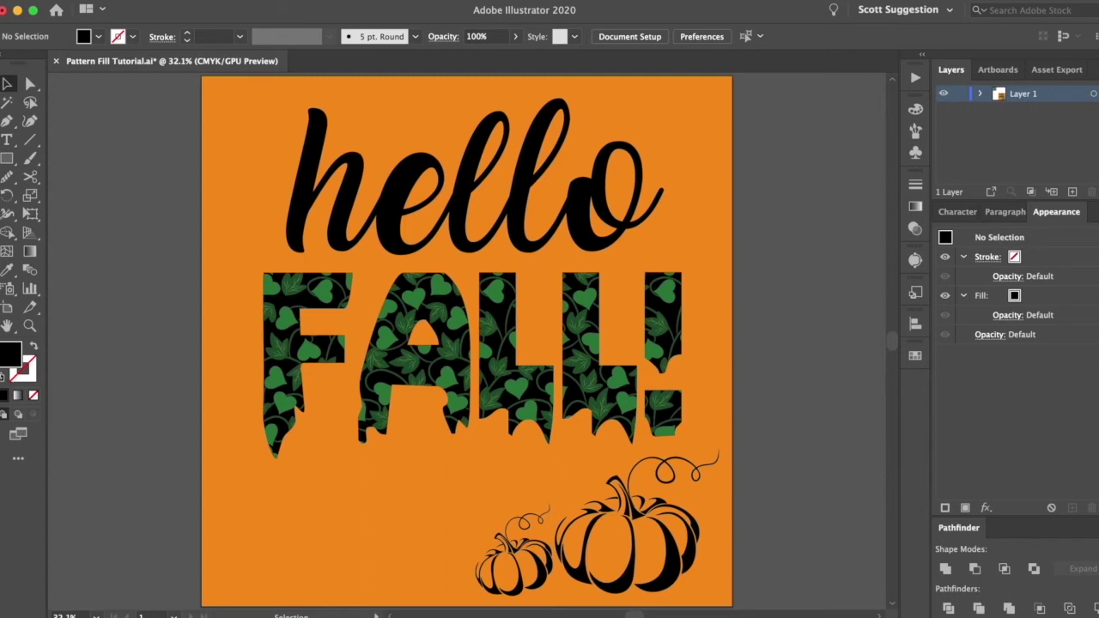
Step: Shift both pumpkins left and place a copy of the small pumpkin on the right side of the large one
{"action": "left_click", "coordinate": [512, 567]}
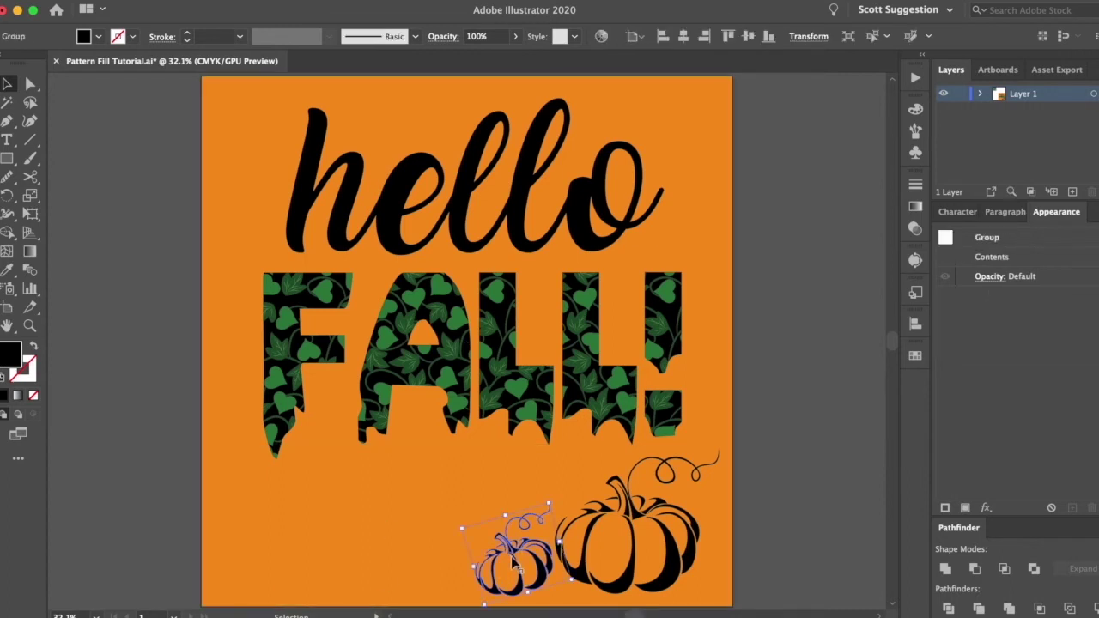
{"action": "left_click", "coordinate": [675, 550], "text": "shift"}
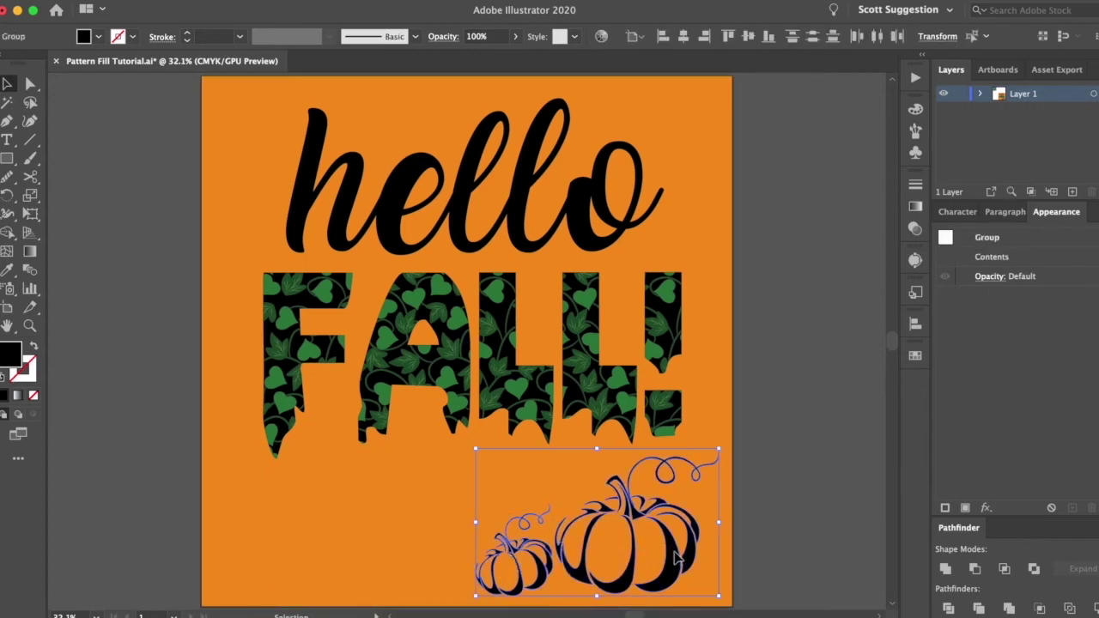
{"action": "left_click_drag", "start_coordinate": [661, 554], "coordinate": [601, 554]}
{"action": "left_click", "coordinate": [672, 558]}
{"action": "left_click_drag", "start_coordinate": [483, 590], "coordinate": [712, 582]}
{"action": "left_click_drag", "start_coordinate": [726, 543], "coordinate": [711, 563]}
{"action": "left_click", "coordinate": [762, 555]}
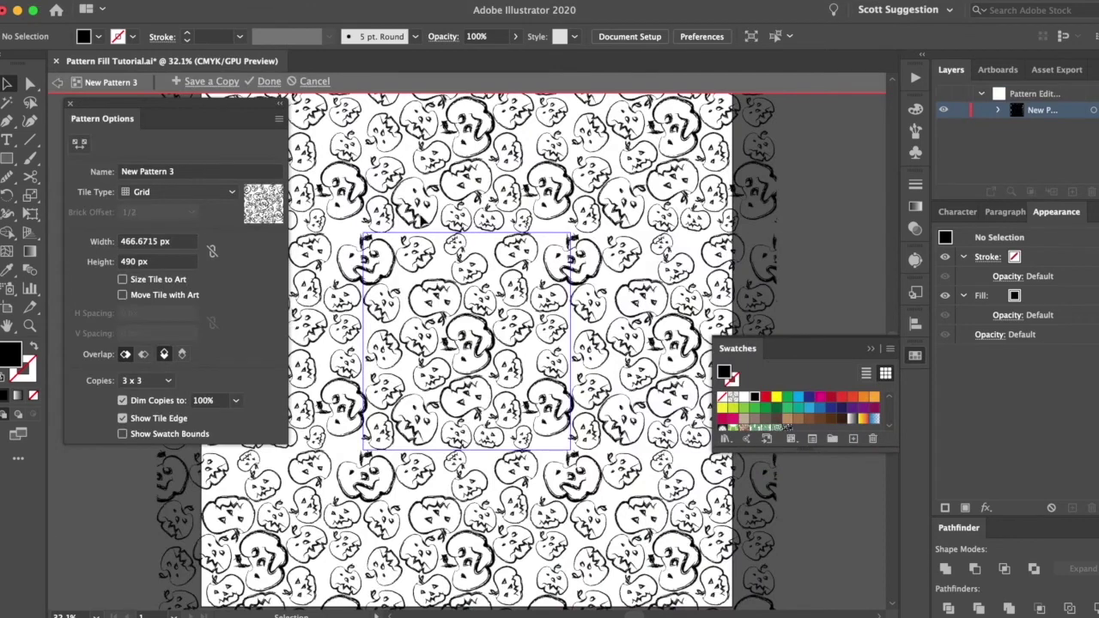
Step: Name the new jack-o'-lantern pattern "Pumpkin Jack-O-Lanterns" and finish pattern editing
{"action": "left_click", "coordinate": [710, 273]}
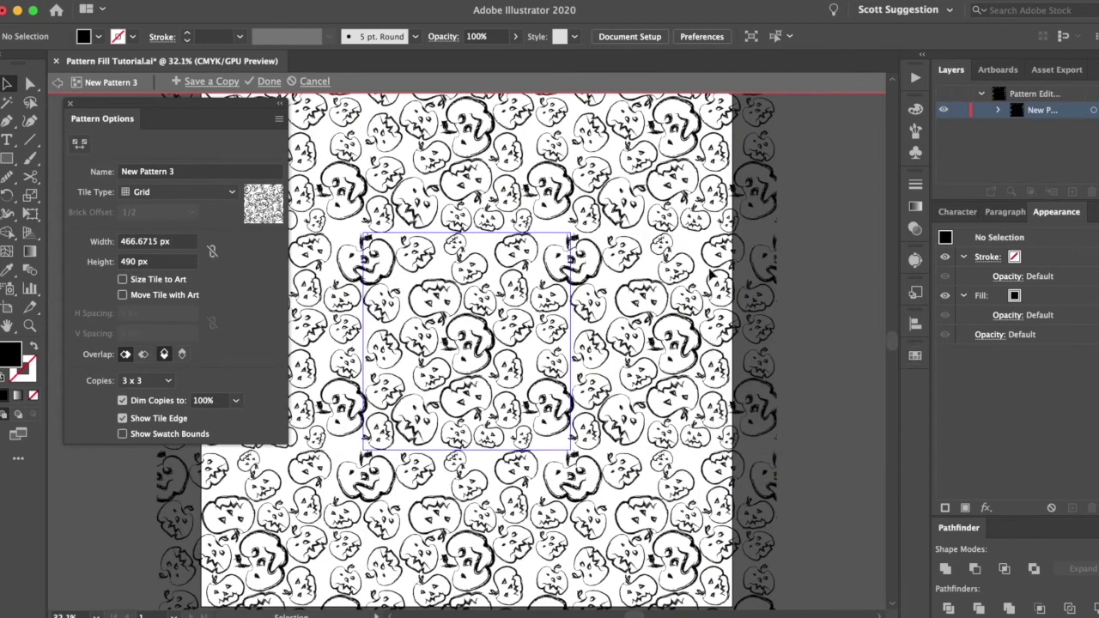
{"action": "left_click", "coordinate": [209, 173]}
{"action": "type", "text": "Pumpkin Jack-O-Lanterns"}
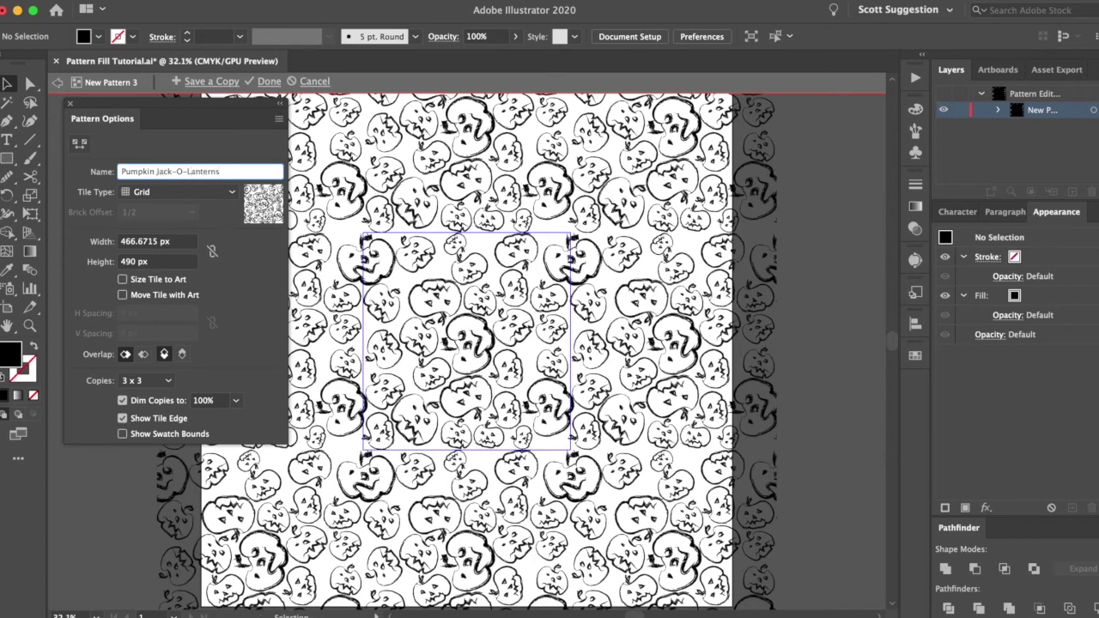
{"action": "left_click", "coordinate": [269, 82]}
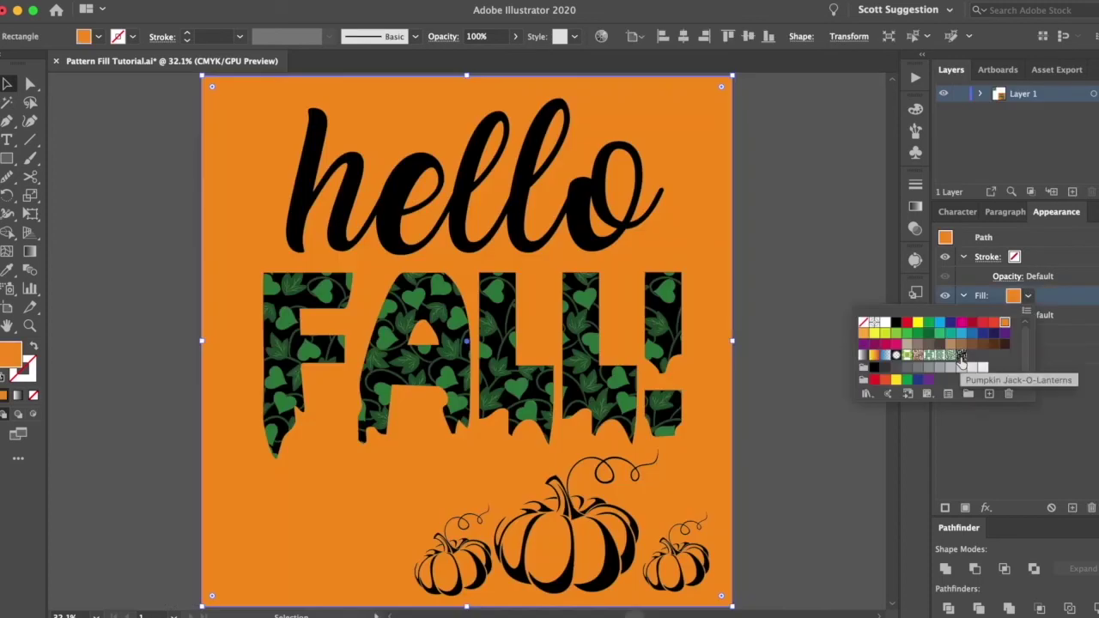
Step: Set the background rectangle's upper fill to the Pumpkin Jack-O-Lanterns swatch over the orange fill
{"action": "left_click", "coordinate": [960, 357]}
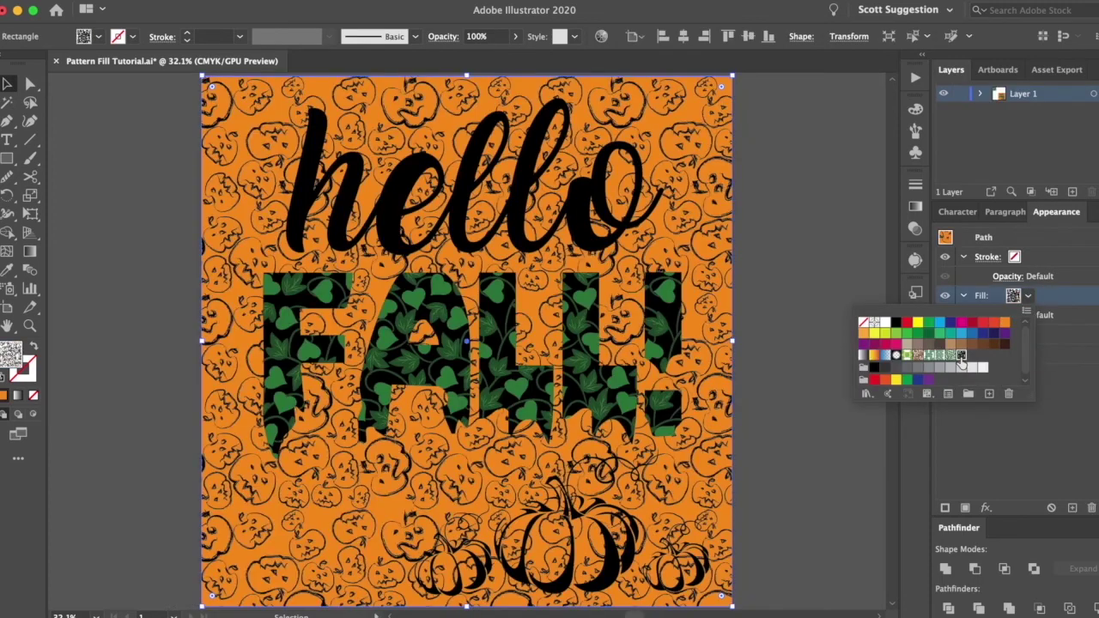
{"action": "left_click", "coordinate": [766, 285]}
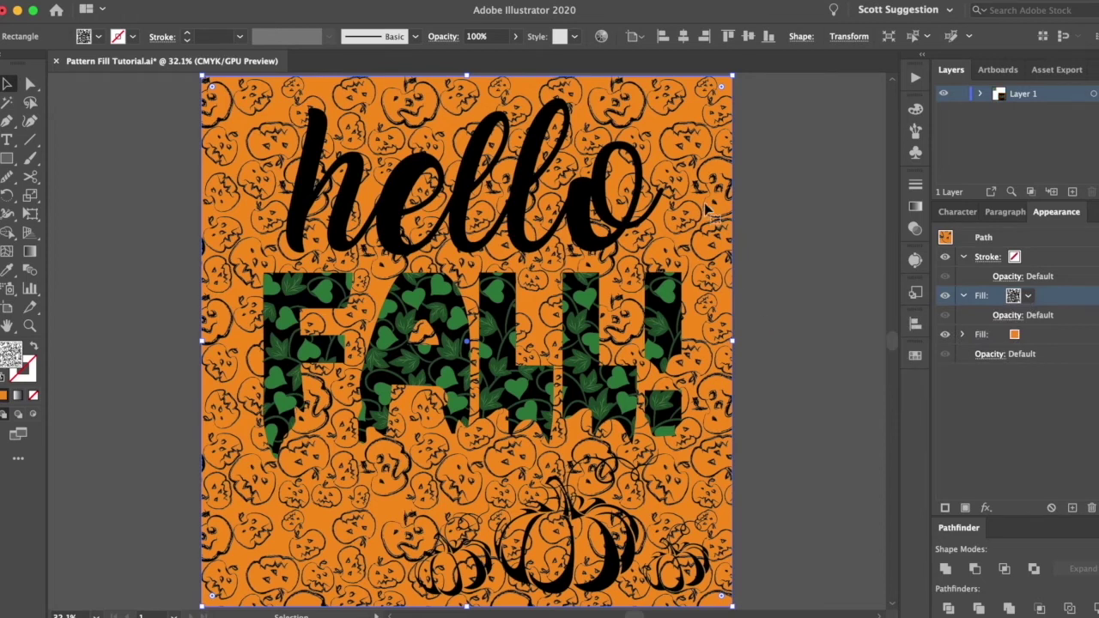
{"action": "left_click", "coordinate": [739, 169]}
{"action": "left_click", "coordinate": [728, 153]}
Step: Set the opacity of the background's pumpkin pattern fill to 50%
{"action": "left_click", "coordinate": [1015, 317]}
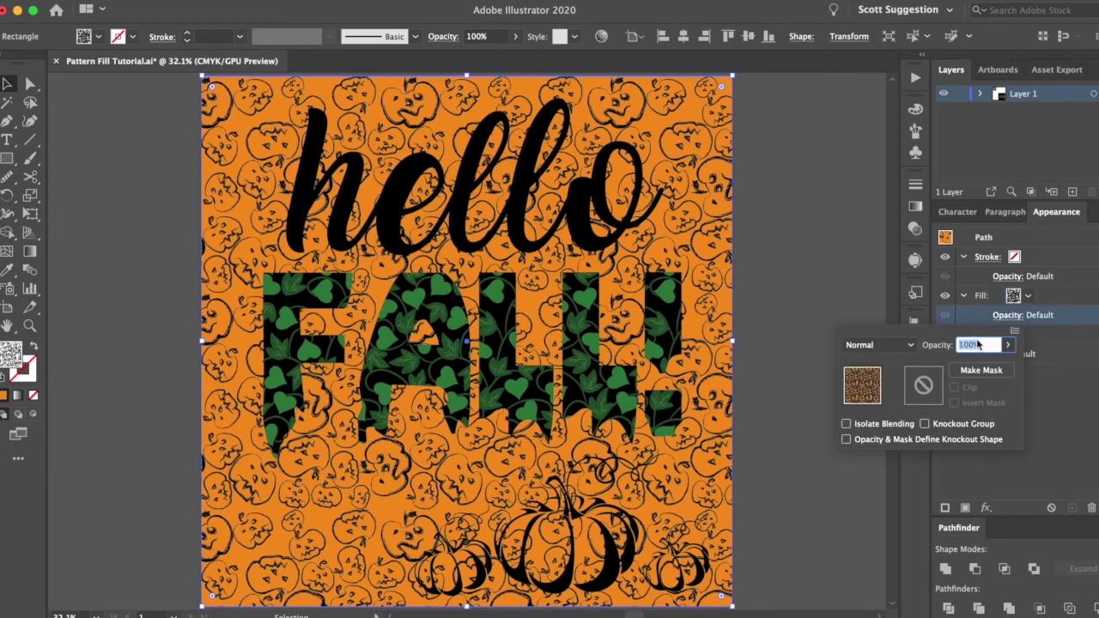
{"action": "type", "text": "50"}
{"action": "key", "text": "Tab"}
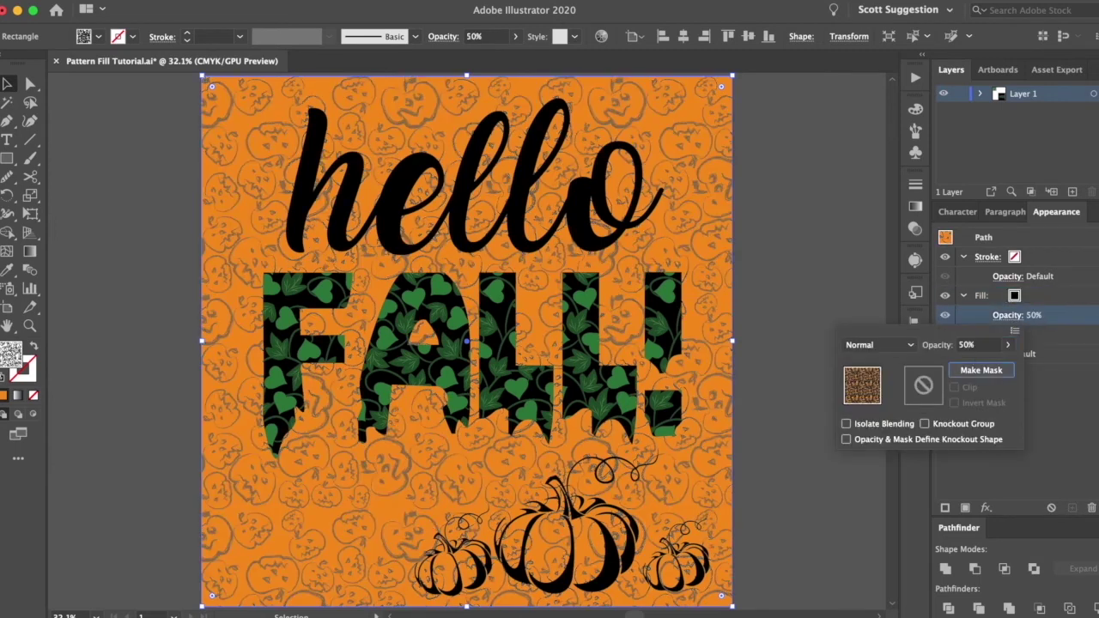
{"action": "left_click", "coordinate": [863, 221]}
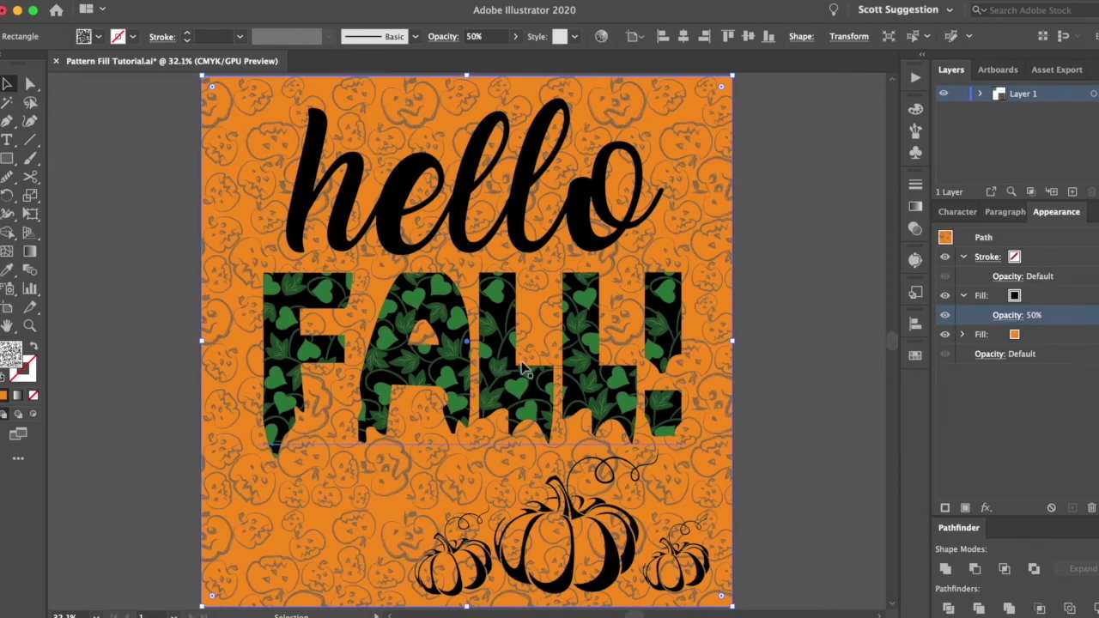
Step: Give the "FALL!" text a black stroke and move it below the fills and Characters in the appearance stack
{"action": "left_click", "coordinate": [581, 354]}
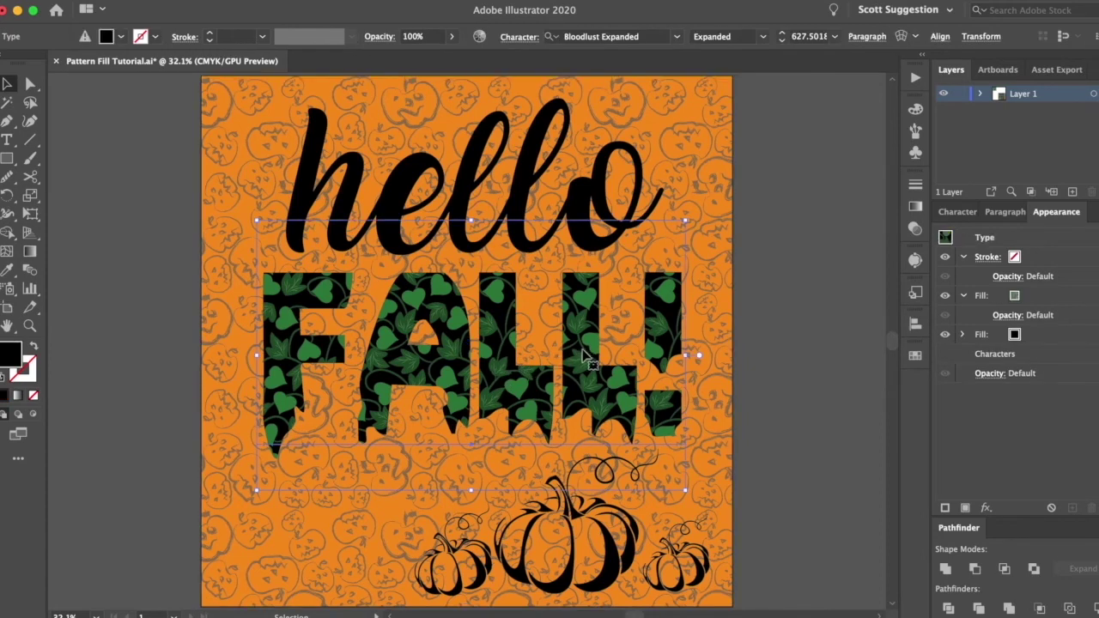
{"action": "left_click", "coordinate": [1022, 259]}
{"action": "left_click", "coordinate": [1021, 260]}
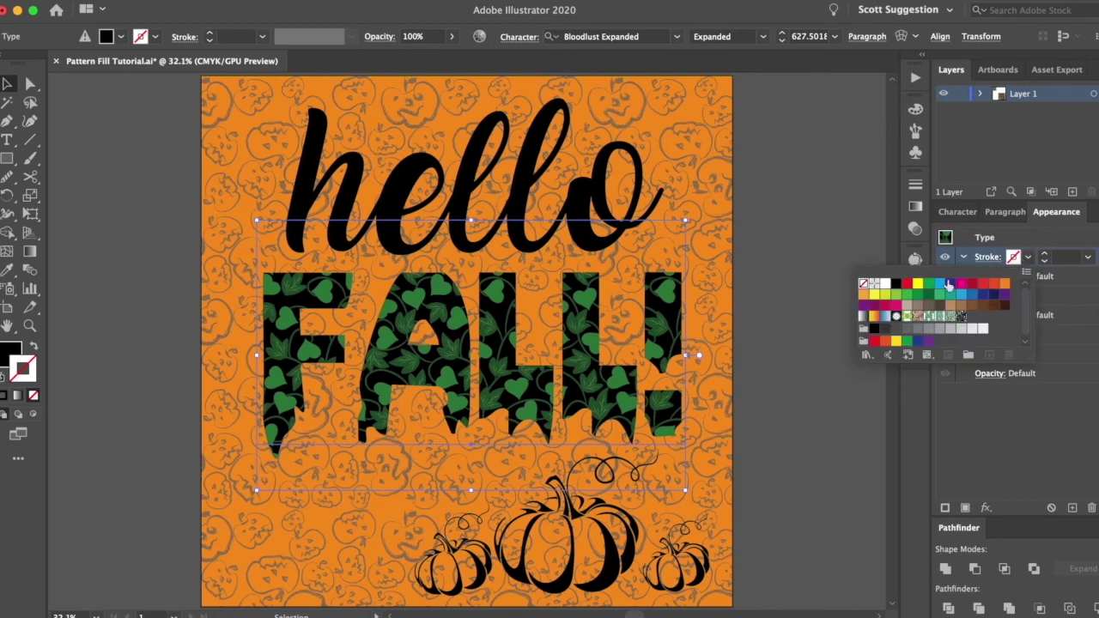
{"action": "left_click", "coordinate": [897, 286]}
{"action": "key", "text": "Escape"}
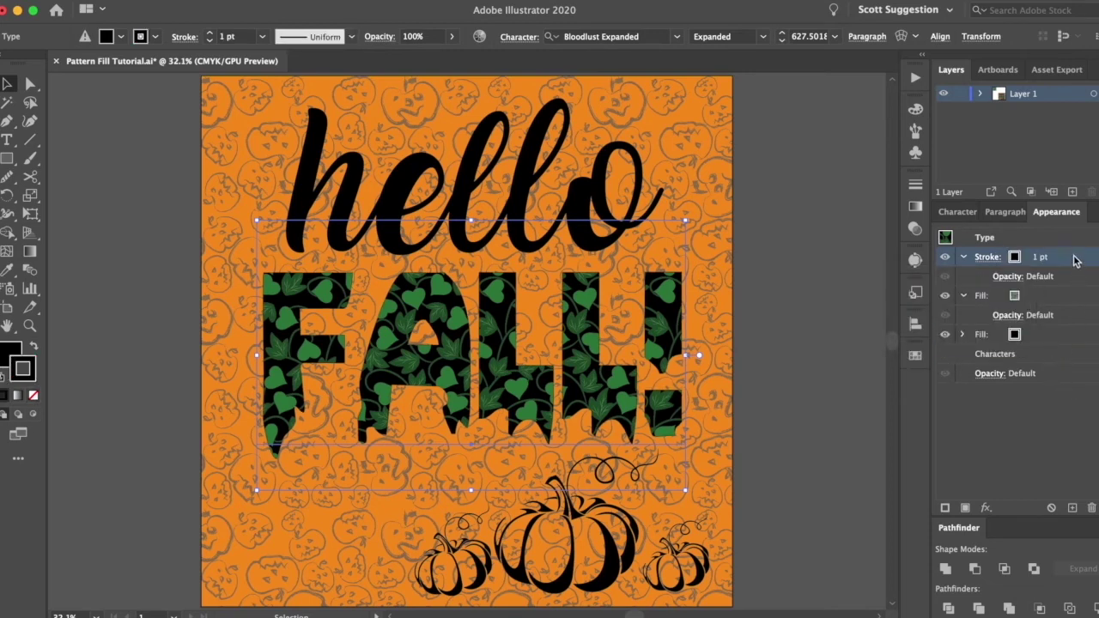
{"action": "left_click_drag", "start_coordinate": [1076, 261], "coordinate": [1048, 367]}
Step: Set the "FALL!" text's stroke to round cap, round corner and 10 pt weight, then deselect
{"action": "left_click", "coordinate": [987, 354]}
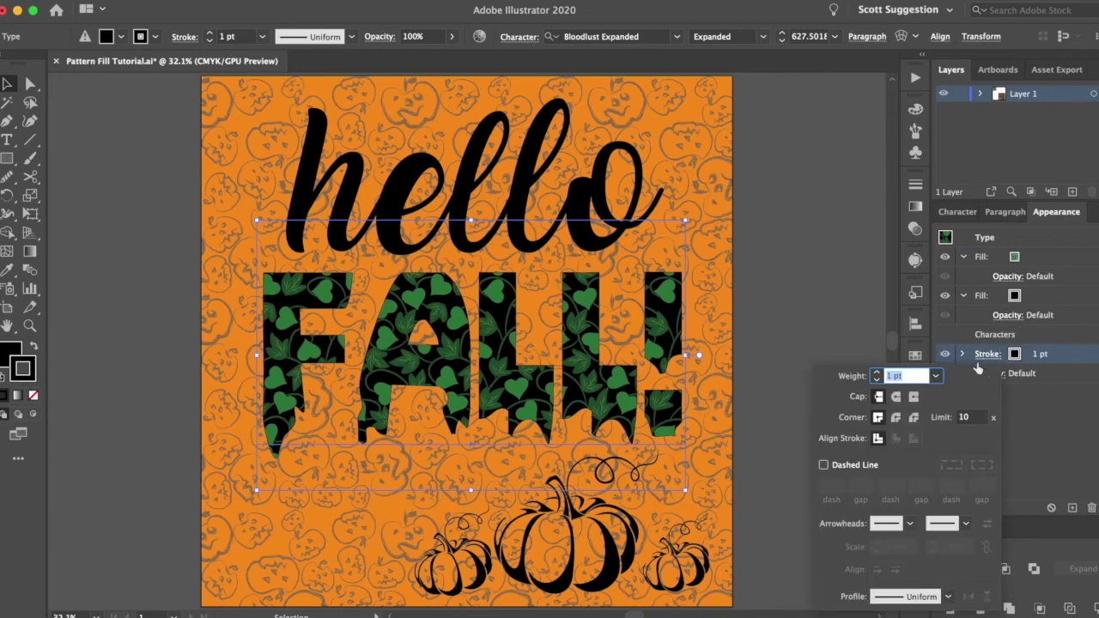
{"action": "left_click", "coordinate": [895, 396]}
{"action": "left_click", "coordinate": [896, 417]}
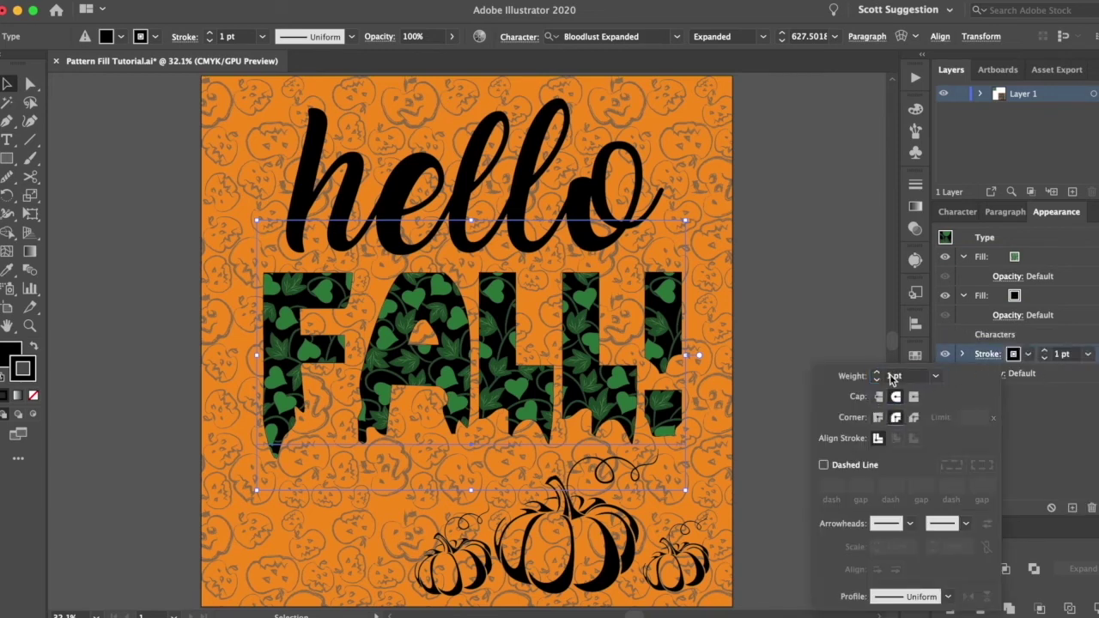
{"action": "left_click_drag", "start_coordinate": [891, 378], "coordinate": [840, 377]}
{"action": "type", "text": "10"}
{"action": "key", "text": "Return"}
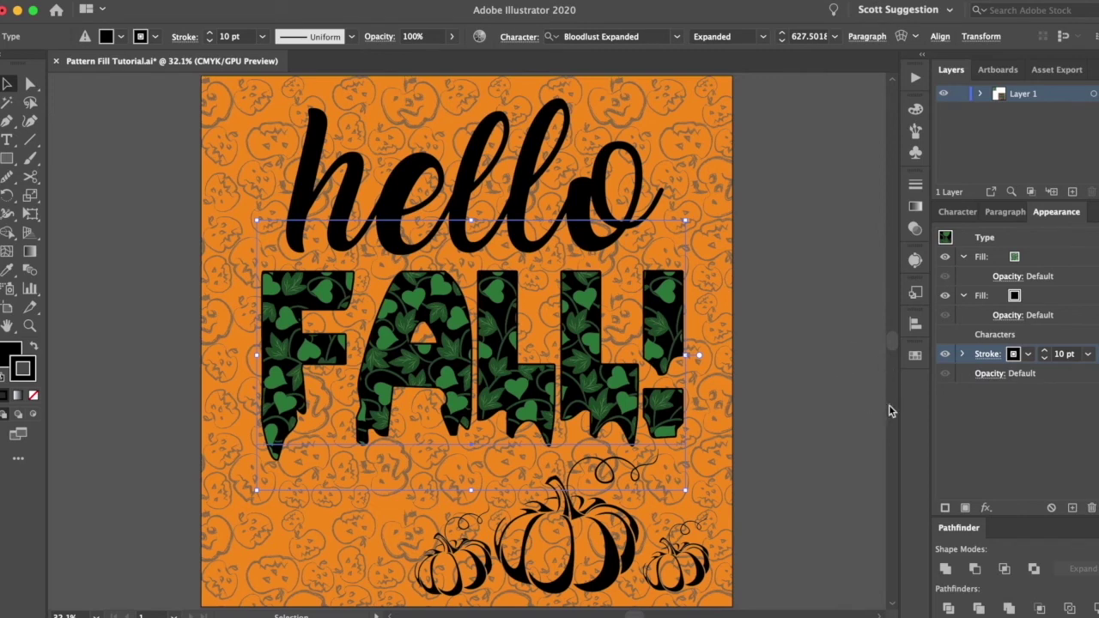
{"action": "left_click", "coordinate": [829, 471]}
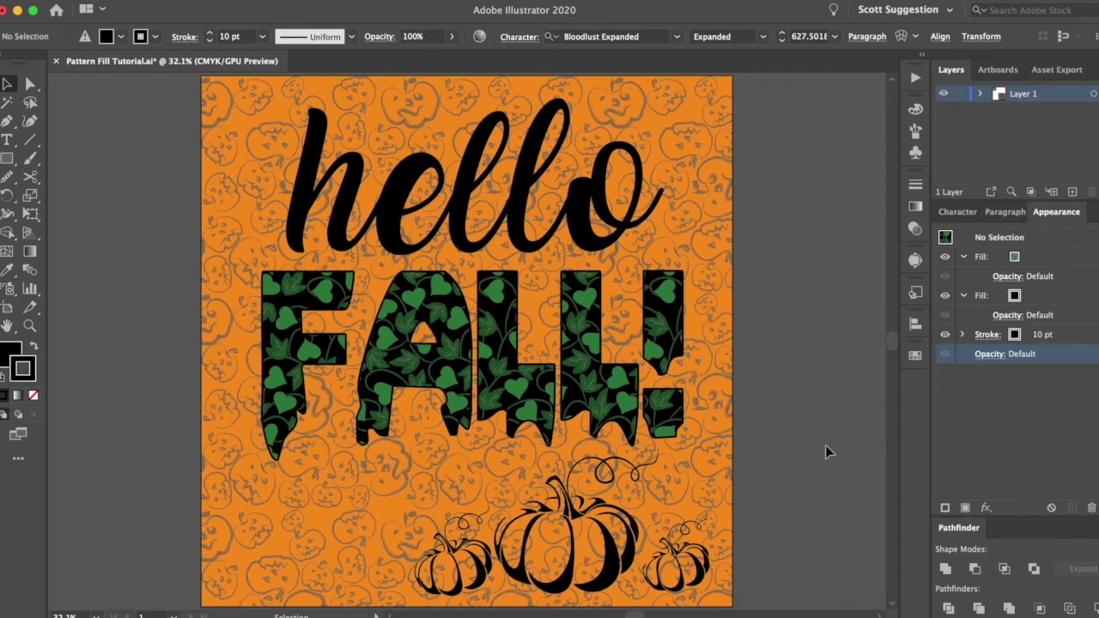
Step: Try a 25 pt stroke on the "FALL!" text, settle on a stroke weight of 15 pt, and deselect
{"action": "left_click", "coordinate": [661, 421]}
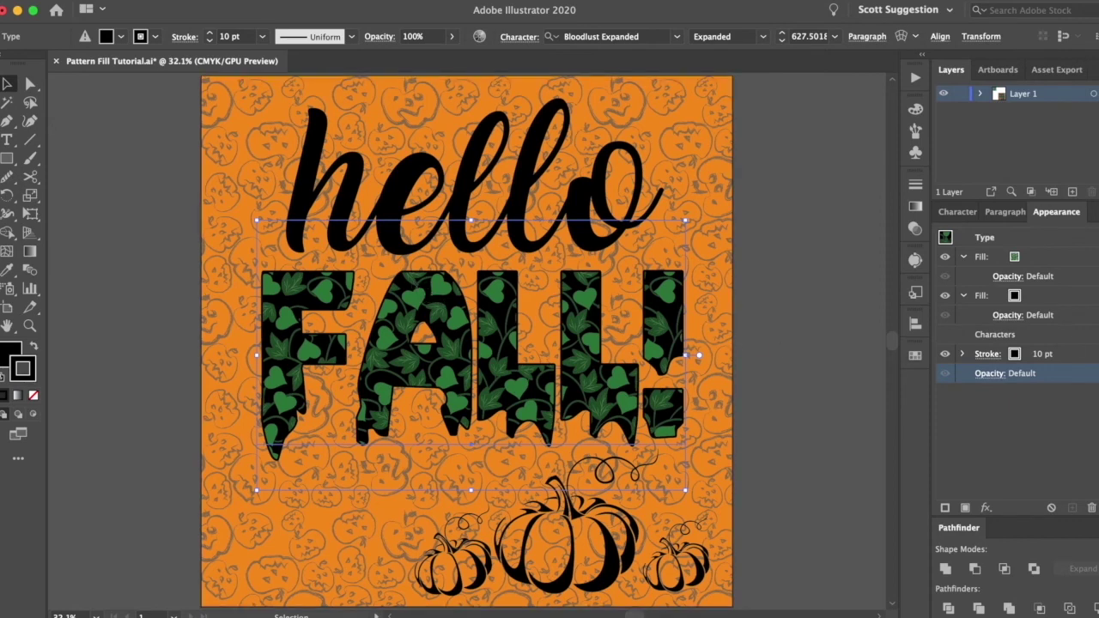
{"action": "left_click", "coordinate": [1053, 353]}
{"action": "type", "text": "25"}
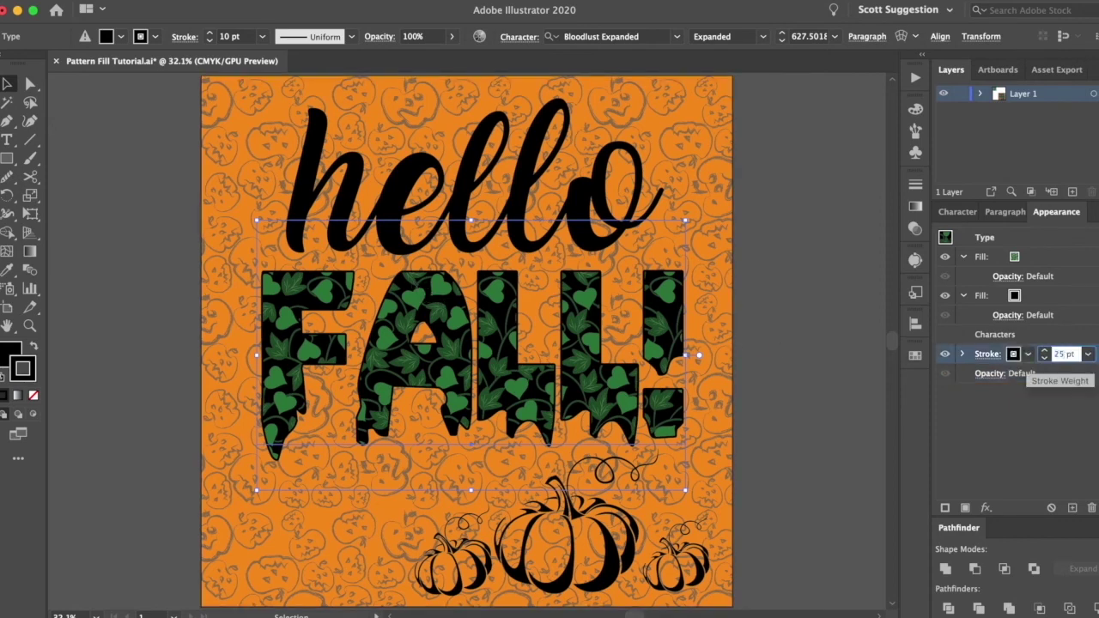
{"action": "key", "text": "Return"}
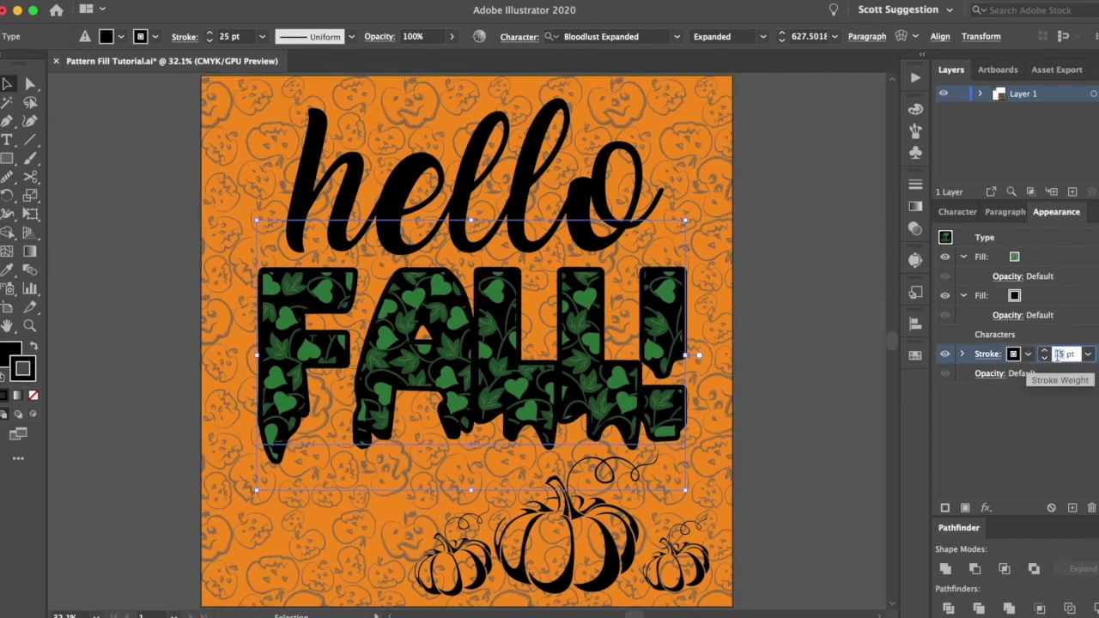
{"action": "key", "text": "Return"}
{"action": "left_click", "coordinate": [869, 419]}
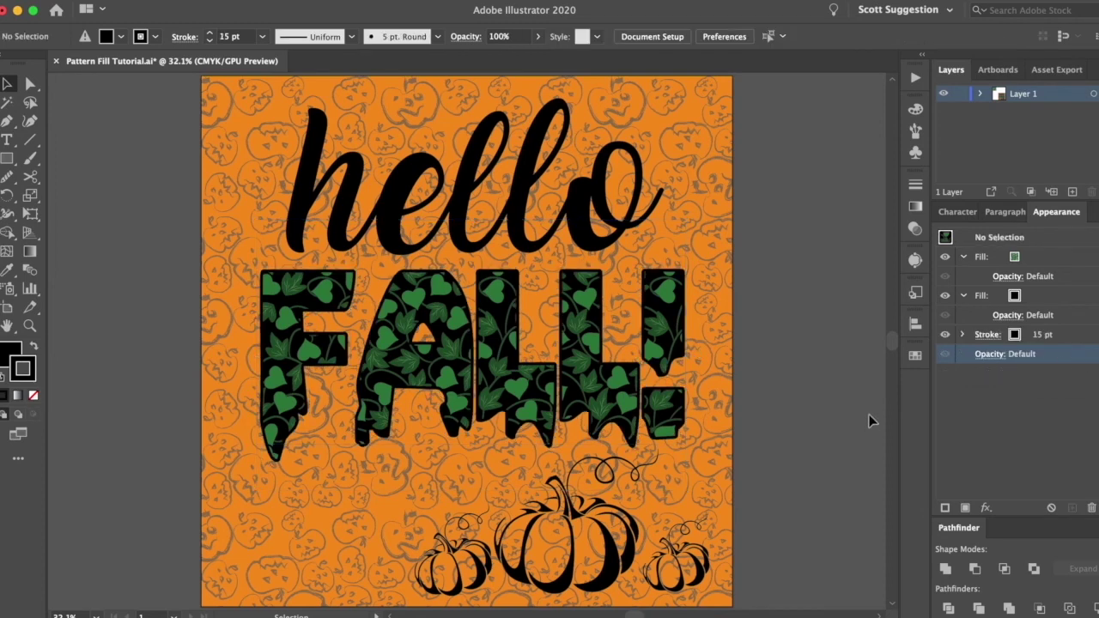
Step: Give the "hello" text an orange stroke and place it below the fill and Characters in the appearance stack
{"action": "left_click", "coordinate": [515, 190]}
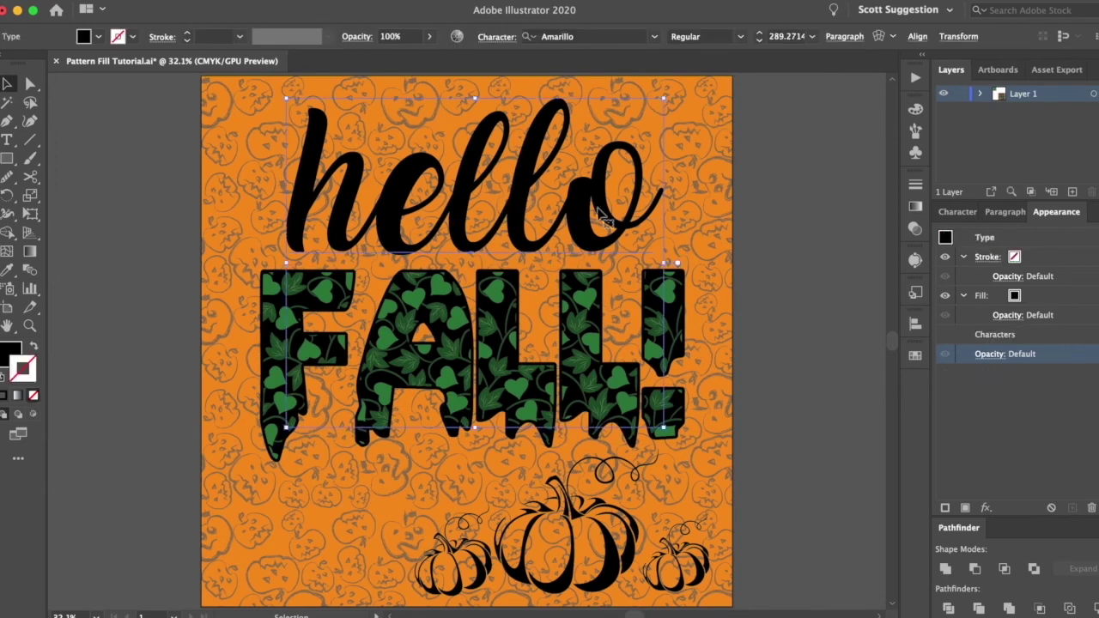
{"action": "left_click", "coordinate": [1022, 257]}
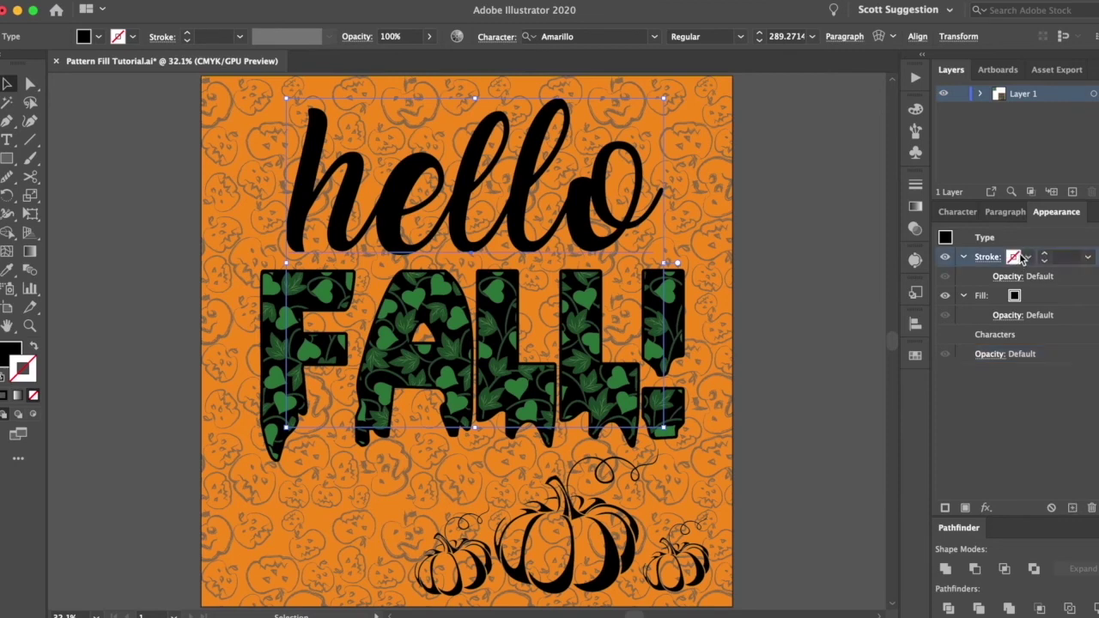
{"action": "left_click", "coordinate": [1027, 258]}
{"action": "left_click", "coordinate": [1005, 285]}
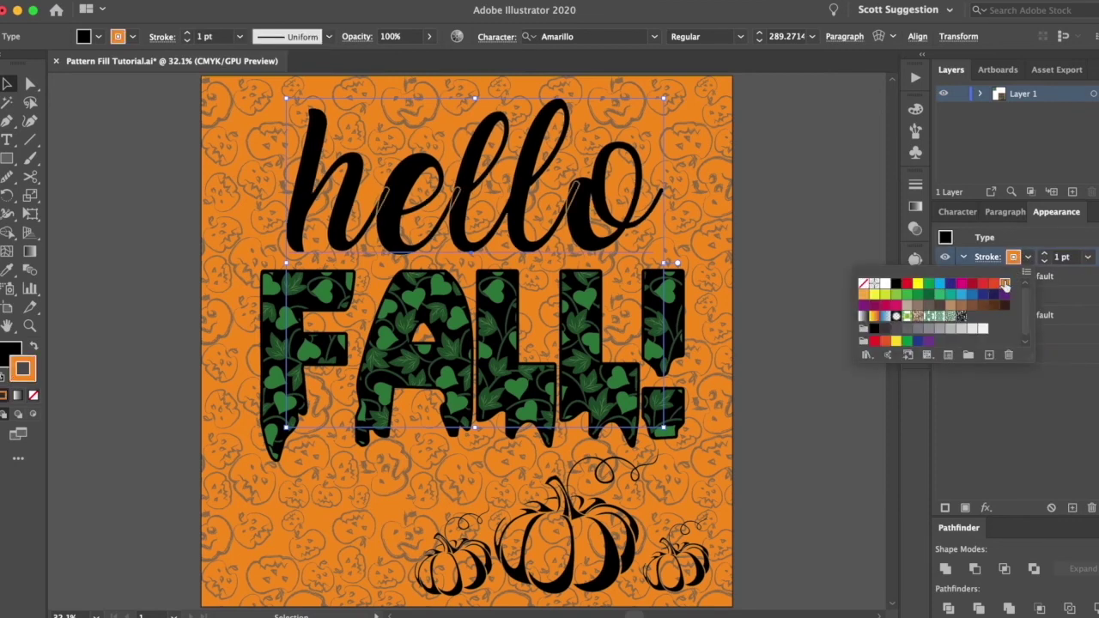
{"action": "mouse_move", "coordinate": [1083, 256]}
{"action": "left_mouse_down"}
{"action": "mouse_move", "coordinate": [1067, 360]}
{"action": "mouse_move", "coordinate": [1062, 347]}
{"action": "left_mouse_up"}
Step: Set the "hello" text's orange stroke to round cap, round corner and 20 pt weight
{"action": "left_click", "coordinate": [987, 316]}
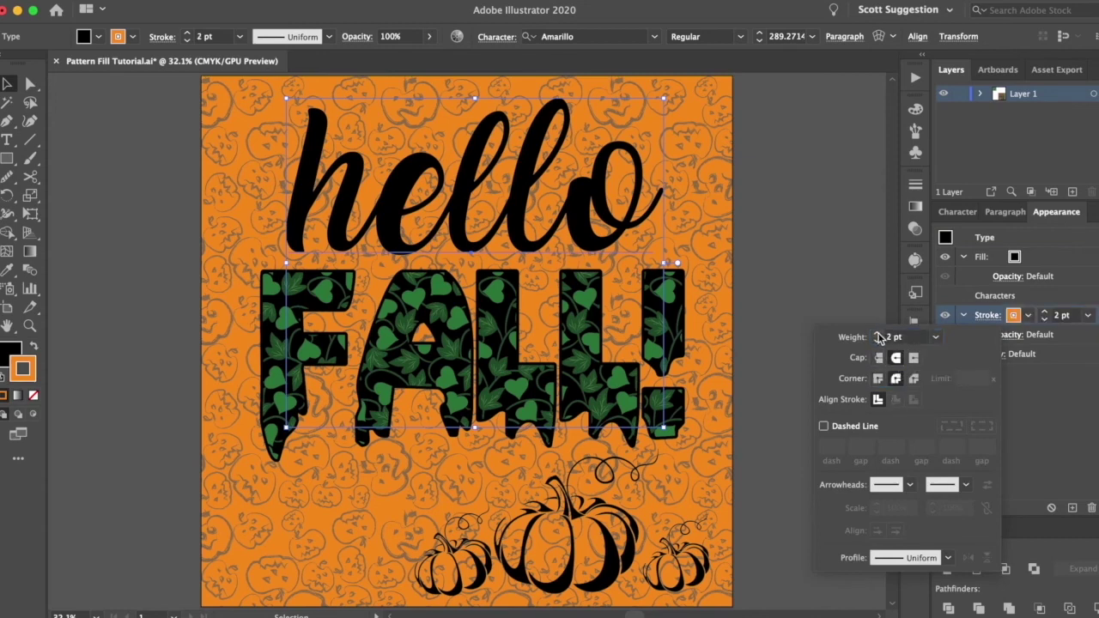
{"action": "left_click", "coordinate": [877, 334]}
{"action": "left_click", "coordinate": [878, 334]}
{"action": "left_click", "coordinate": [877, 334]}
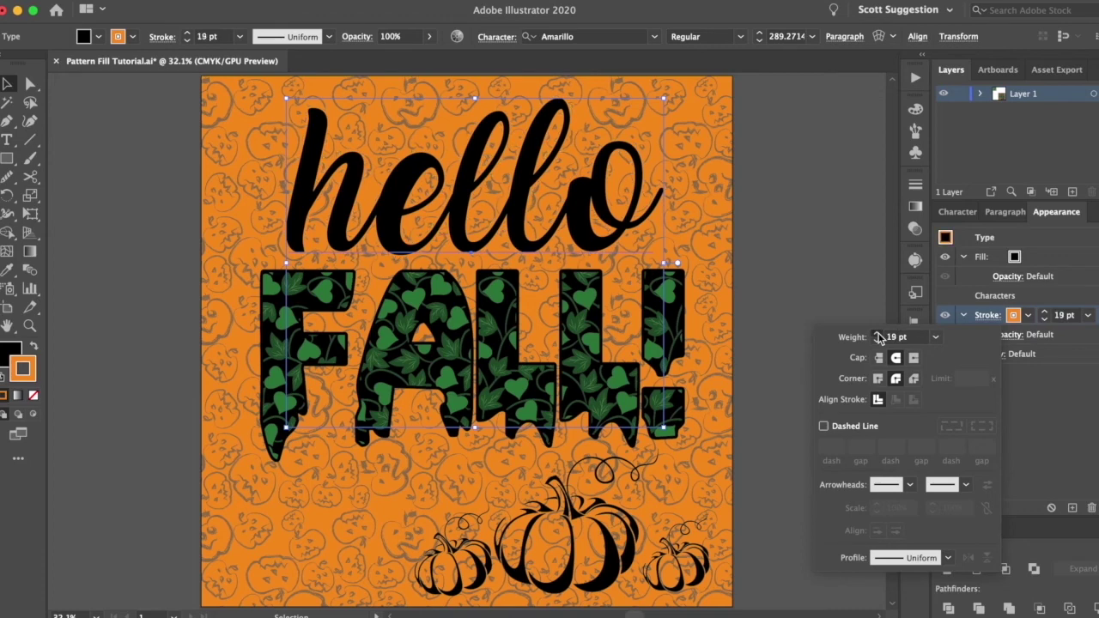
{"action": "left_click", "coordinate": [877, 334]}
{"action": "left_click", "coordinate": [1096, 315]}
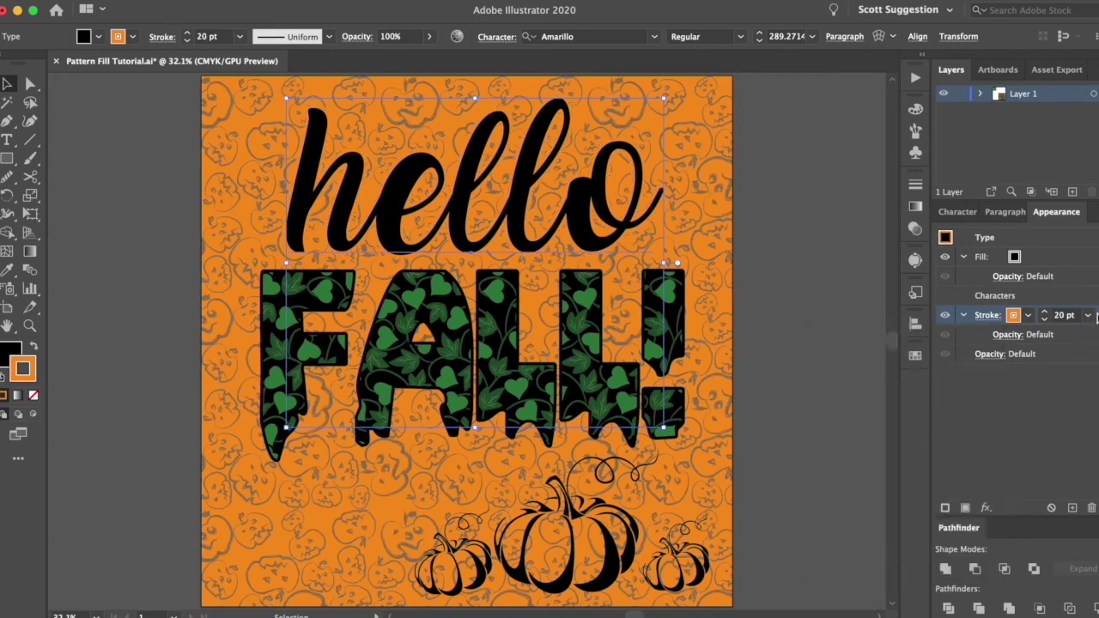
Step: Duplicate the orange stroke on "hello" and apply the green leaf pattern swatch to the upper copy
{"action": "left_click", "coordinate": [1071, 508]}
{"action": "left_click", "coordinate": [1016, 316]}
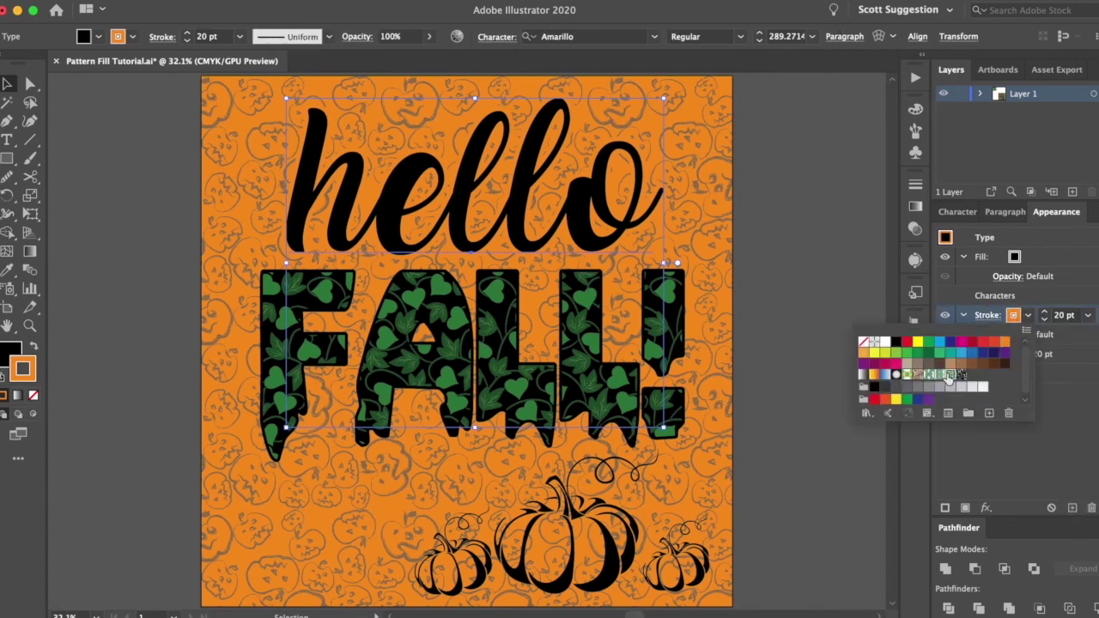
{"action": "left_click", "coordinate": [948, 377]}
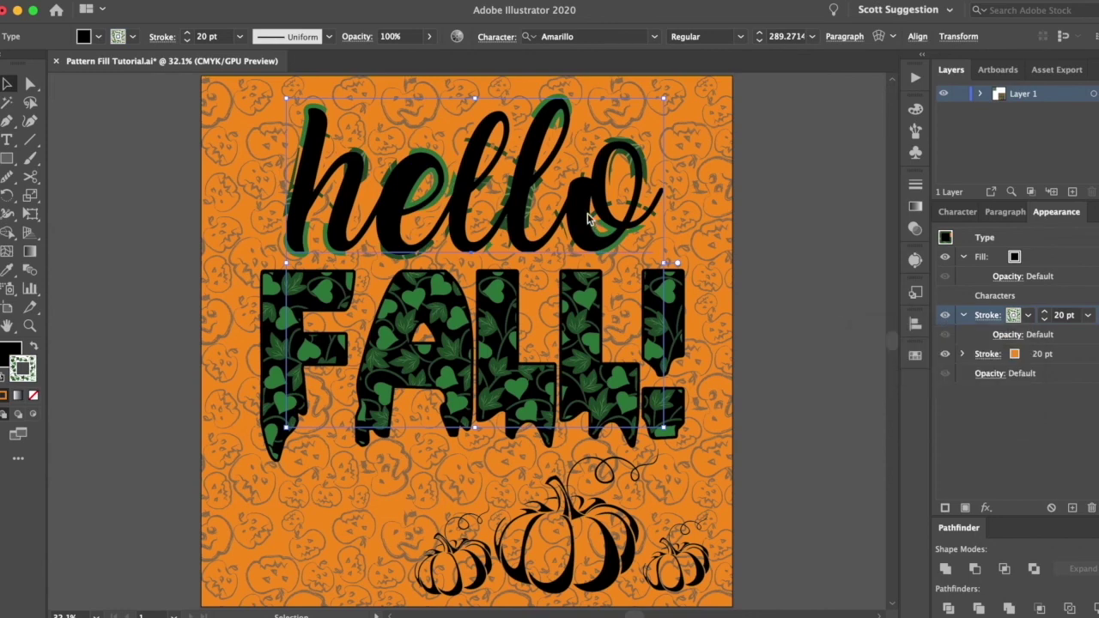
Step: Try scaling only the leaf pattern on the "hello" stroke to 10%, without transforming objects, and return the scale to 100%
{"action": "right_click", "coordinate": [616, 255]}
{"action": "mouse_move", "coordinate": [663, 476]}
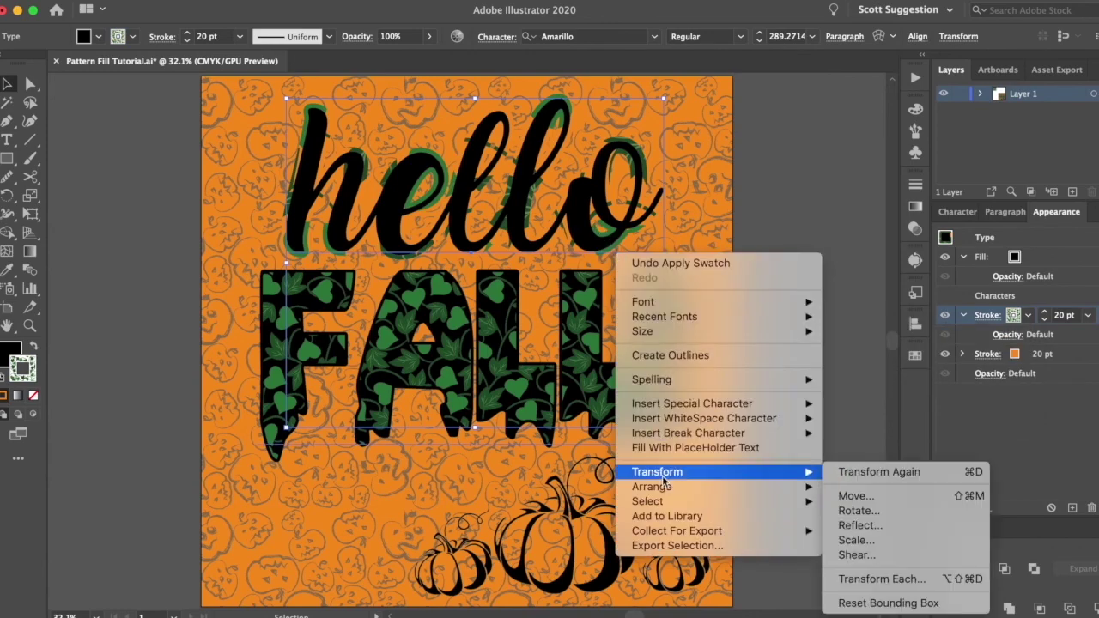
{"action": "left_click", "coordinate": [852, 540]}
{"action": "left_click", "coordinate": [778, 443]}
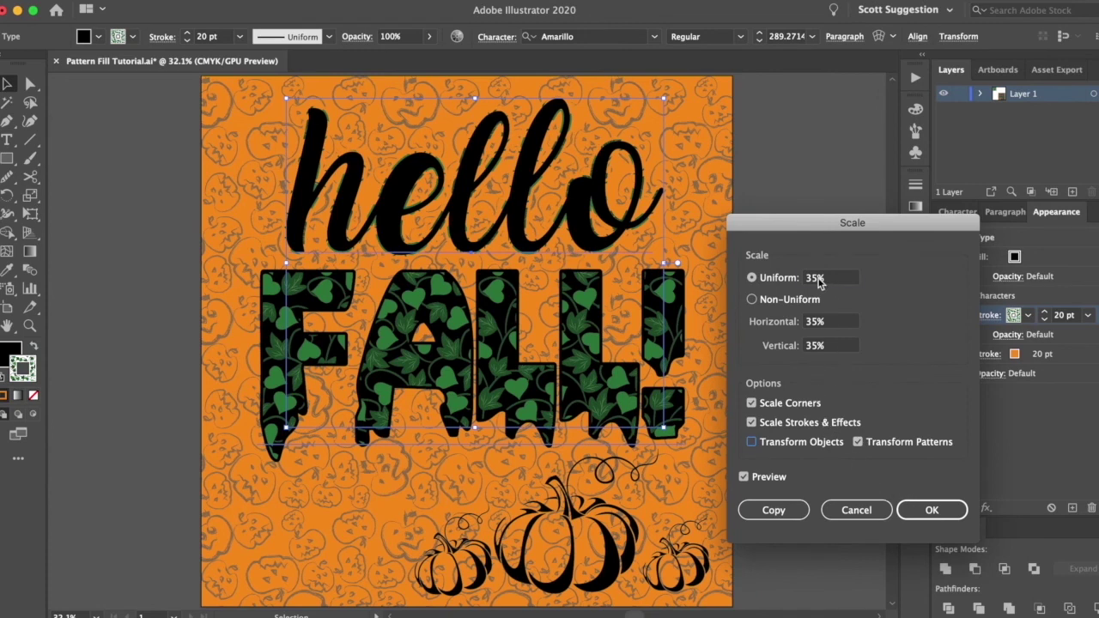
{"action": "left_click_drag", "start_coordinate": [818, 281], "coordinate": [767, 273]}
{"action": "type", "text": "10"}
{"action": "key", "text": "Tab"}
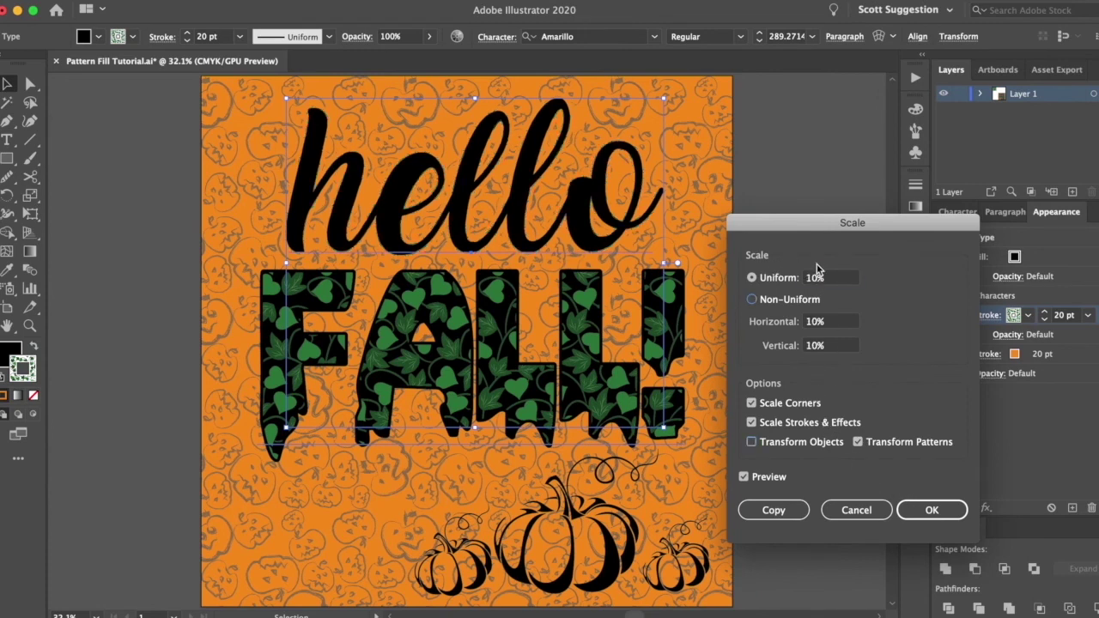
{"action": "left_click_drag", "start_coordinate": [848, 281], "coordinate": [735, 273]}
{"action": "type", "text": "100"}
{"action": "key", "text": "Tab"}
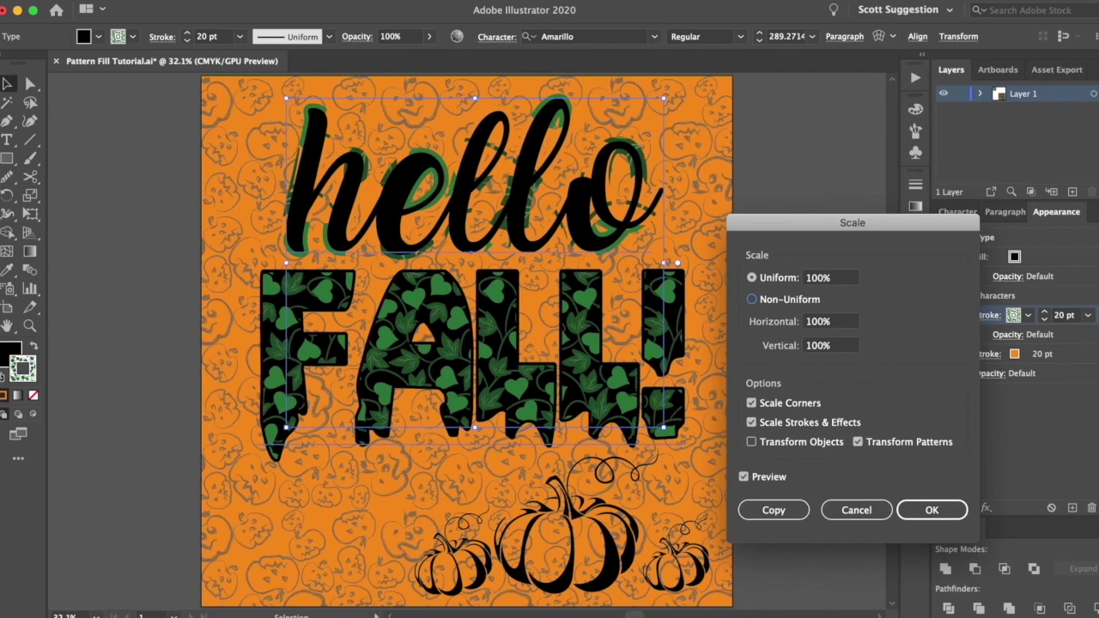
{"action": "left_click", "coordinate": [946, 512]}
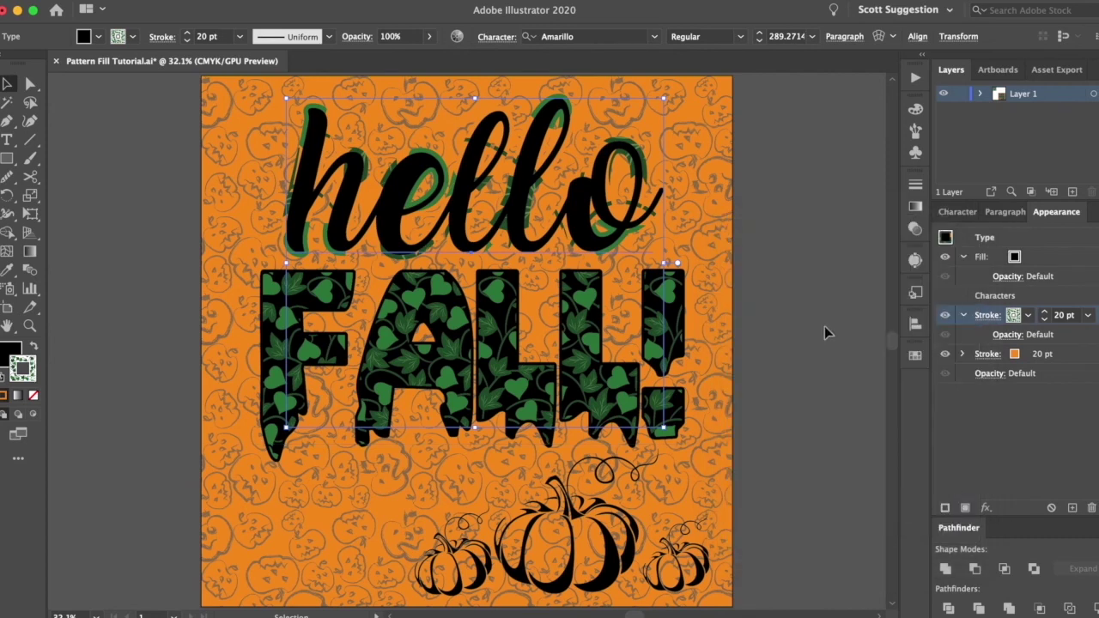
Step: Duplicate the orange stroke on "hello" and make the lowest copy black
{"action": "left_click", "coordinate": [1078, 359]}
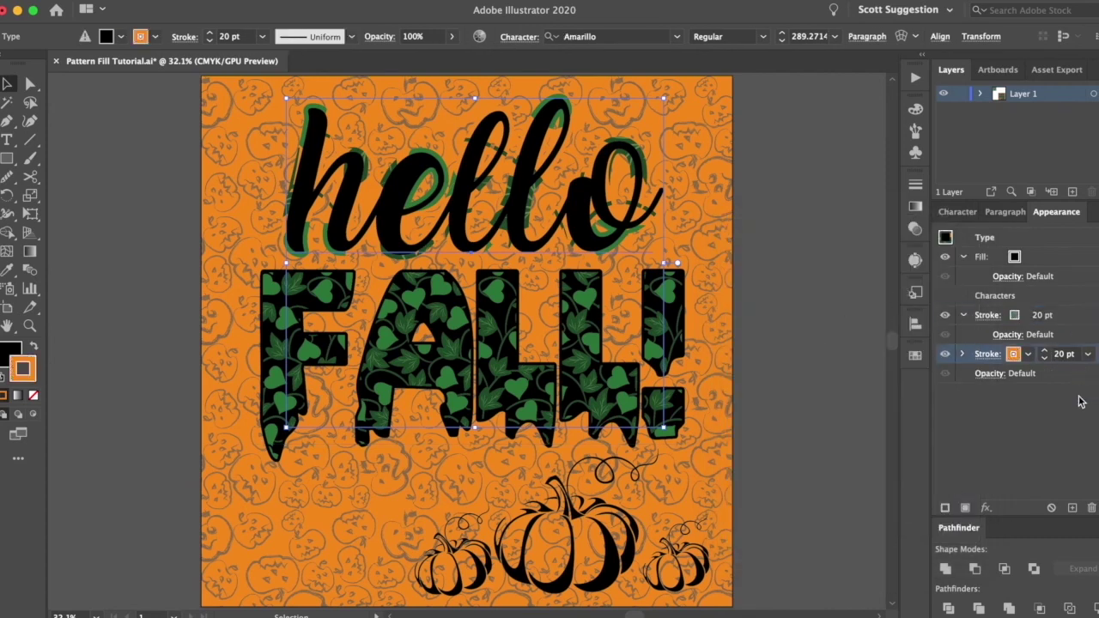
{"action": "left_click", "coordinate": [1070, 506]}
{"action": "left_click", "coordinate": [1016, 374]}
{"action": "left_click", "coordinate": [1014, 374]}
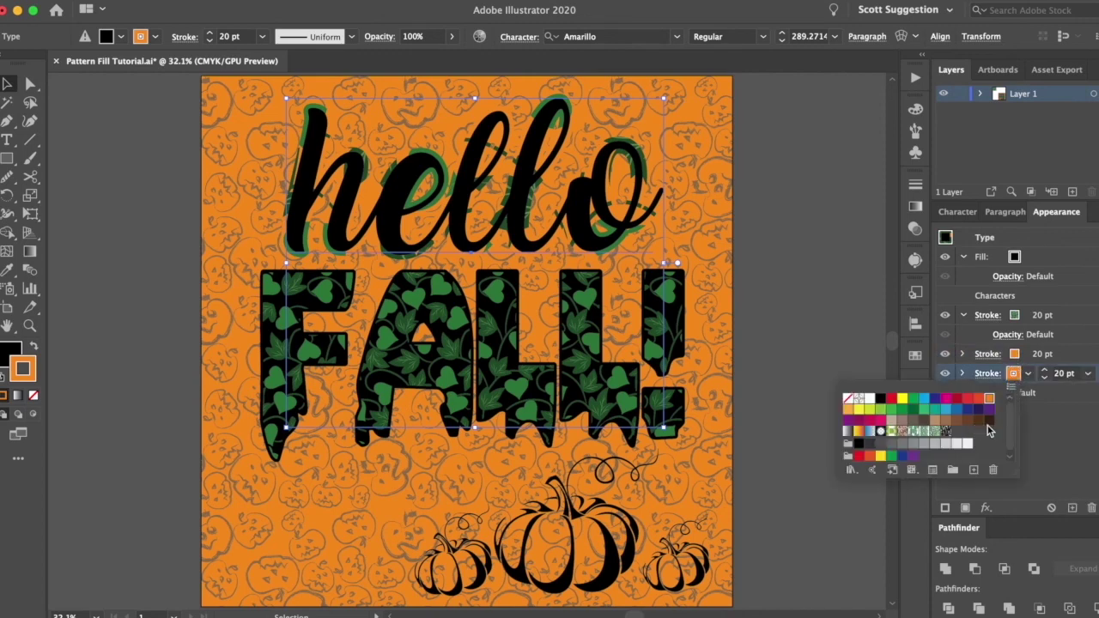
{"action": "left_click", "coordinate": [879, 399]}
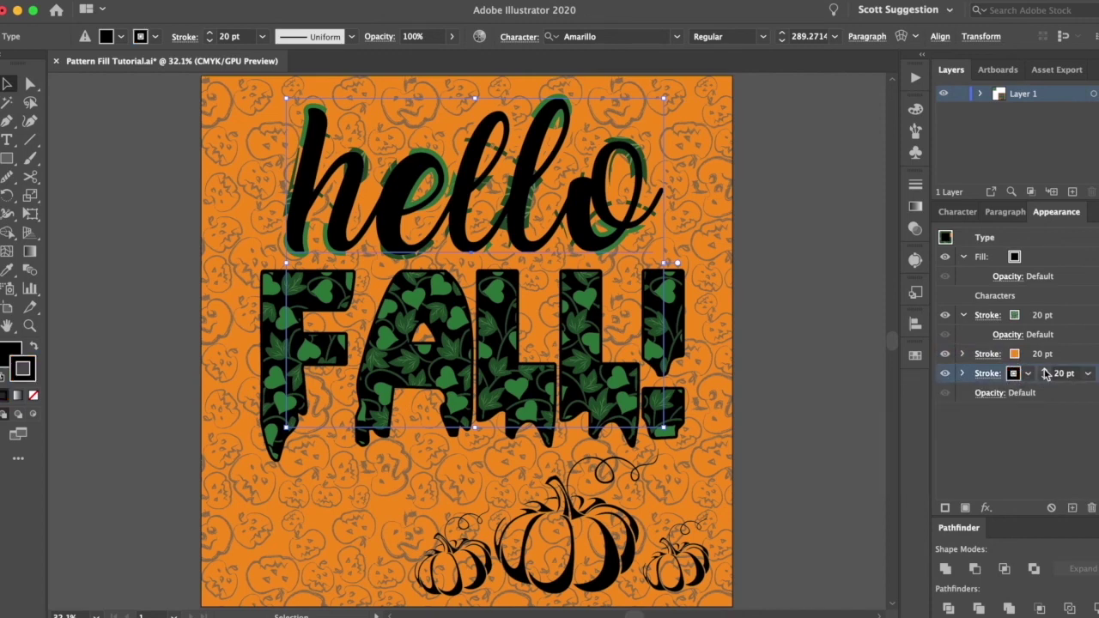
Step: Increase the weight of the black stroke on "hello" to 40 pt and deselect the text
{"action": "left_click", "coordinate": [1044, 370]}
{"action": "left_click", "coordinate": [1044, 369]}
{"action": "left_click", "coordinate": [1044, 369]}
{"action": "left_click", "coordinate": [1044, 370]}
{"action": "left_click", "coordinate": [1044, 369]}
{"action": "left_click", "coordinate": [1044, 369]}
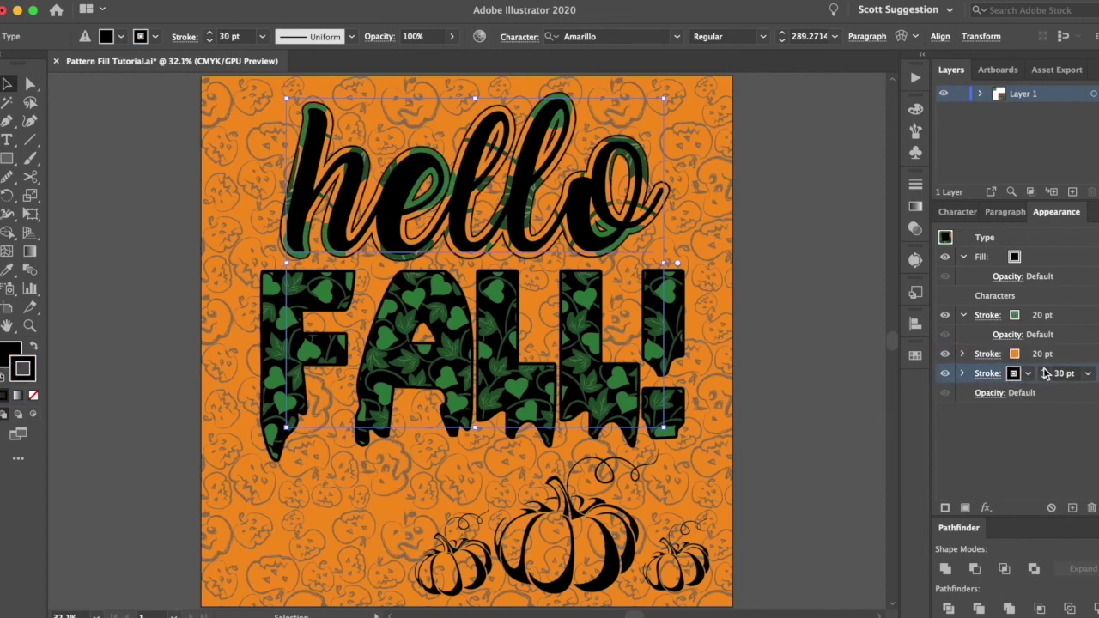
{"action": "left_click", "coordinate": [1044, 370]}
{"action": "left_click", "coordinate": [1044, 369]}
{"action": "left_click", "coordinate": [1046, 370]}
{"action": "left_click", "coordinate": [1046, 370]}
{"action": "left_click", "coordinate": [1046, 370]}
{"action": "left_click", "coordinate": [1046, 370]}
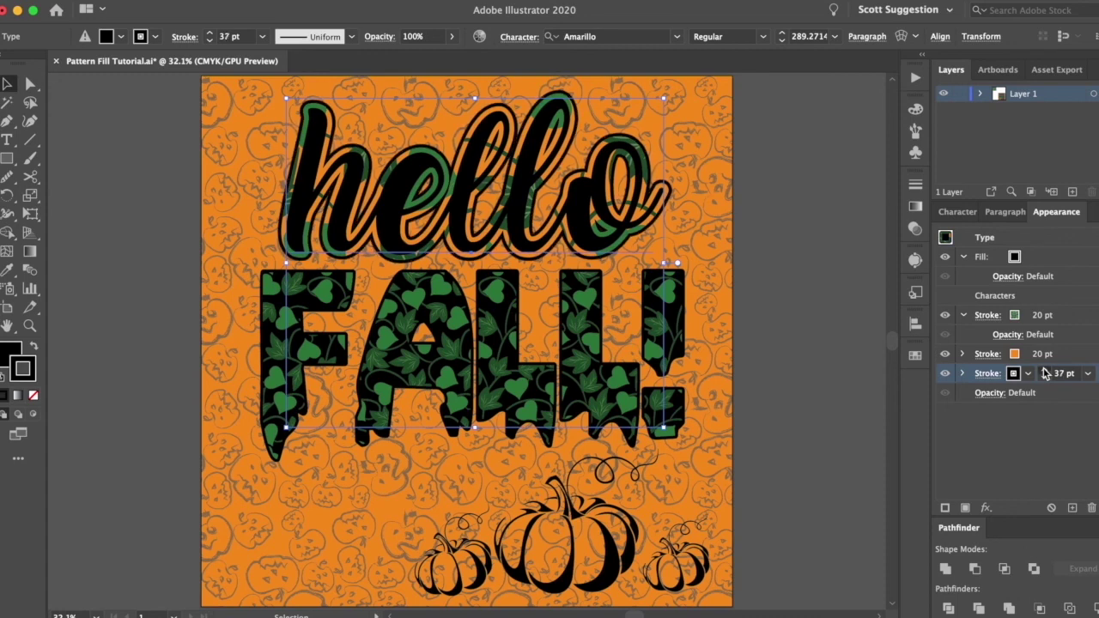
{"action": "left_click", "coordinate": [1046, 370]}
{"action": "left_click", "coordinate": [1046, 370]}
{"action": "left_click", "coordinate": [839, 361]}
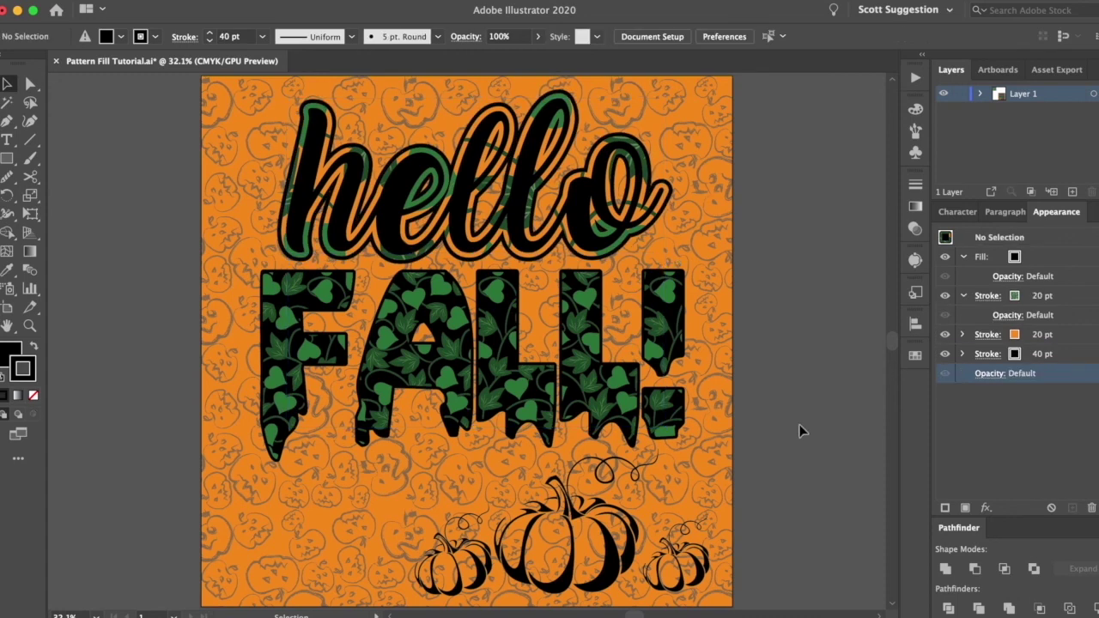
Step: Select all three pumpkins, add a black fill to their groups, and target the groups' stroke for editing
{"action": "left_click", "coordinate": [609, 551]}
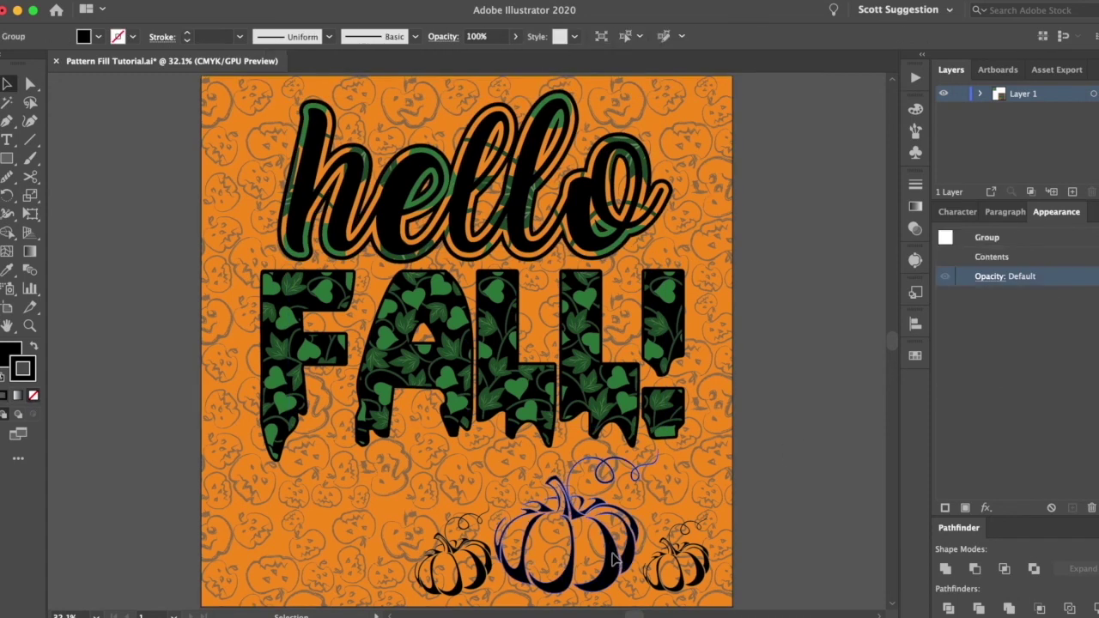
{"action": "left_click", "coordinate": [701, 571], "text": "shift"}
{"action": "left_click", "coordinate": [488, 584], "text": "shift"}
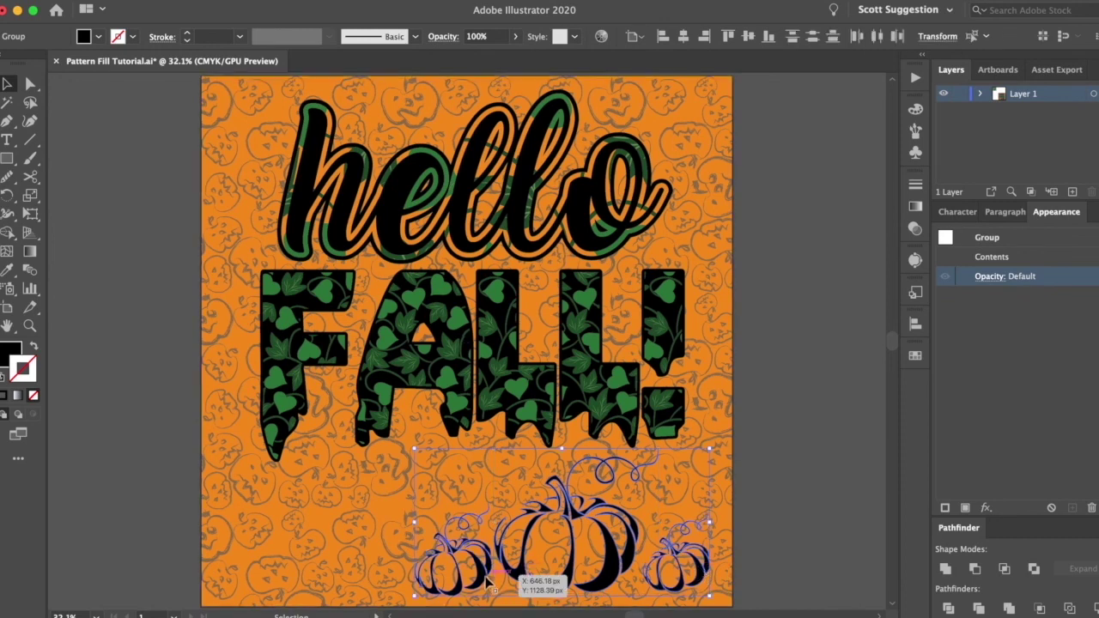
{"action": "left_click", "coordinate": [965, 508]}
{"action": "left_click", "coordinate": [1027, 296]}
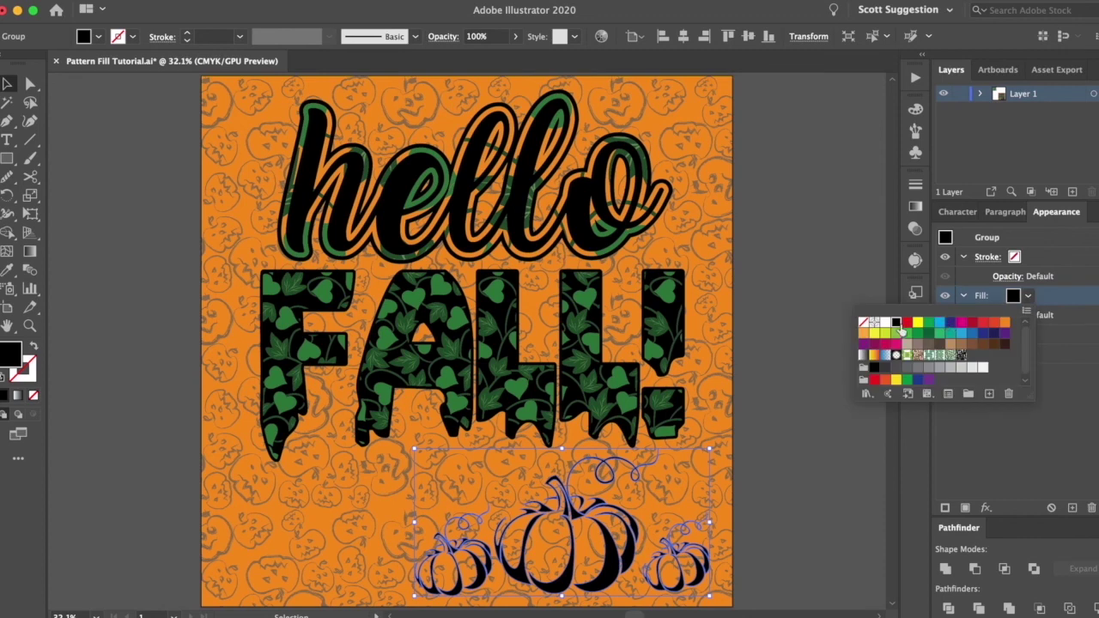
{"action": "left_click", "coordinate": [1003, 453]}
{"action": "left_click", "coordinate": [1015, 256]}
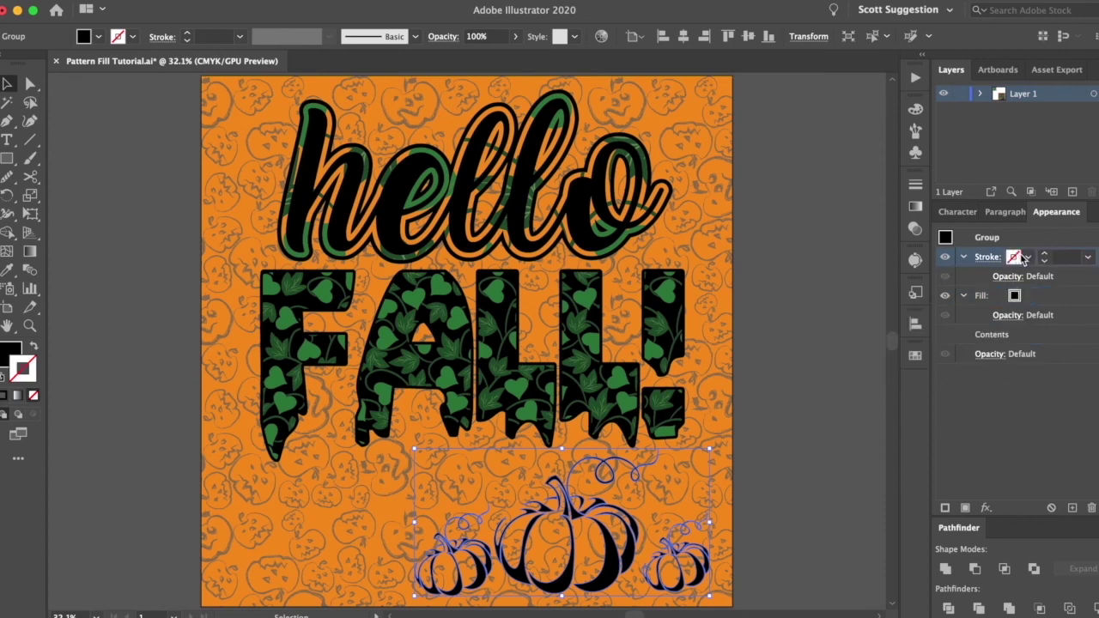